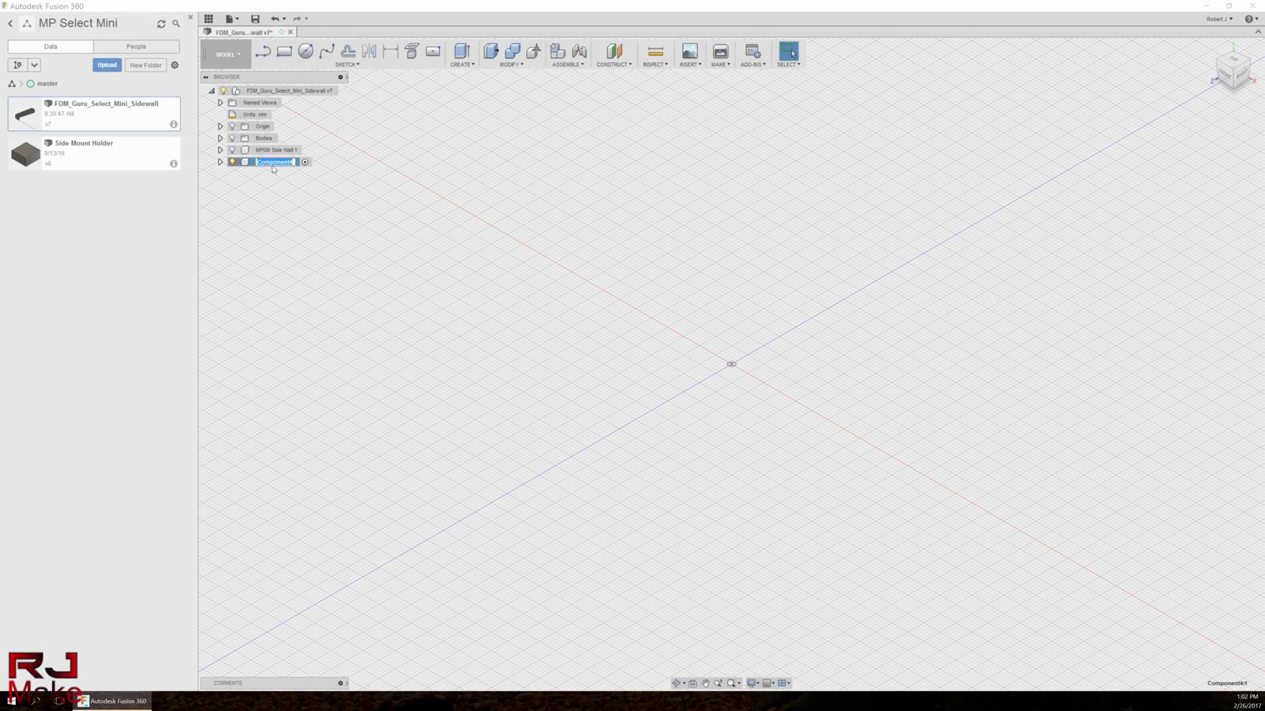
# Rename the new component to MPSM_Cam_Mount and start a sketch on the plate face
pyautogui.write('MPSM_Cam_Mount')
pyautogui.press('Return')
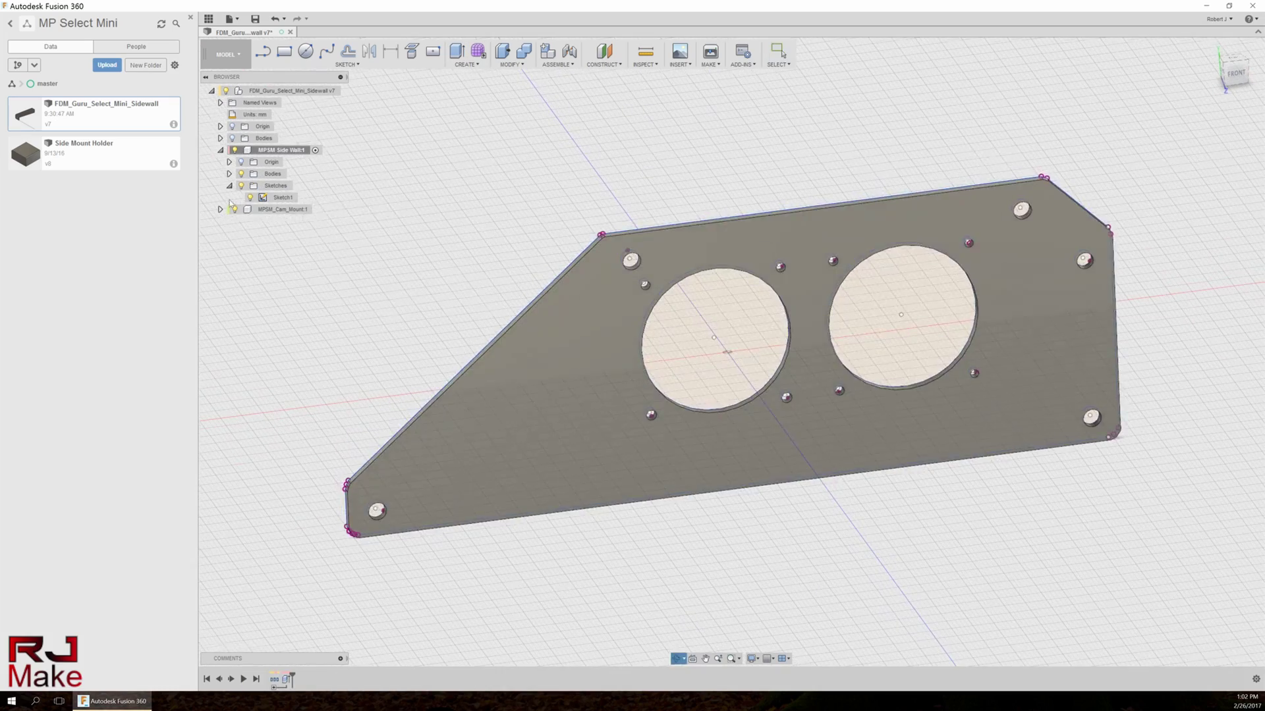
pyautogui.rightClick(495, 388)
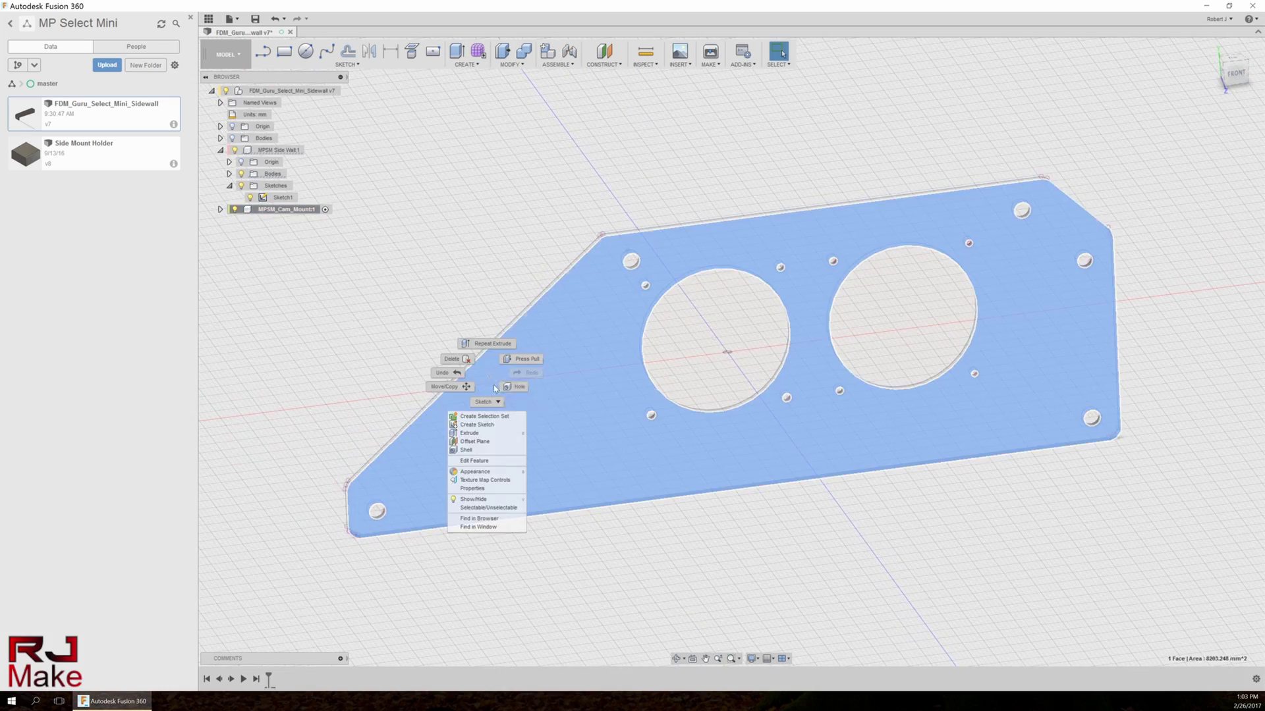
pyautogui.click(477, 424)
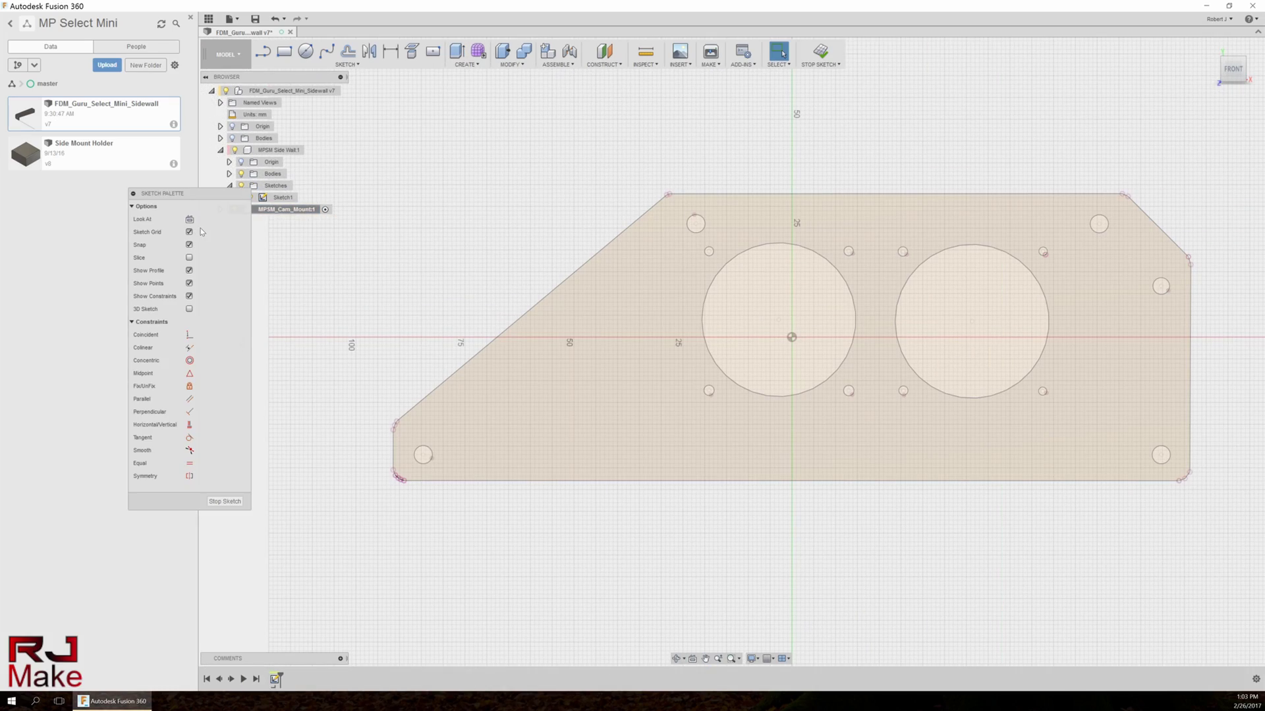
# Draw a diagonal line from the strip's top corner down to the plate's bottom edge
pyautogui.click(732, 233)
pyautogui.click(437, 481)
pyautogui.press('Escape')
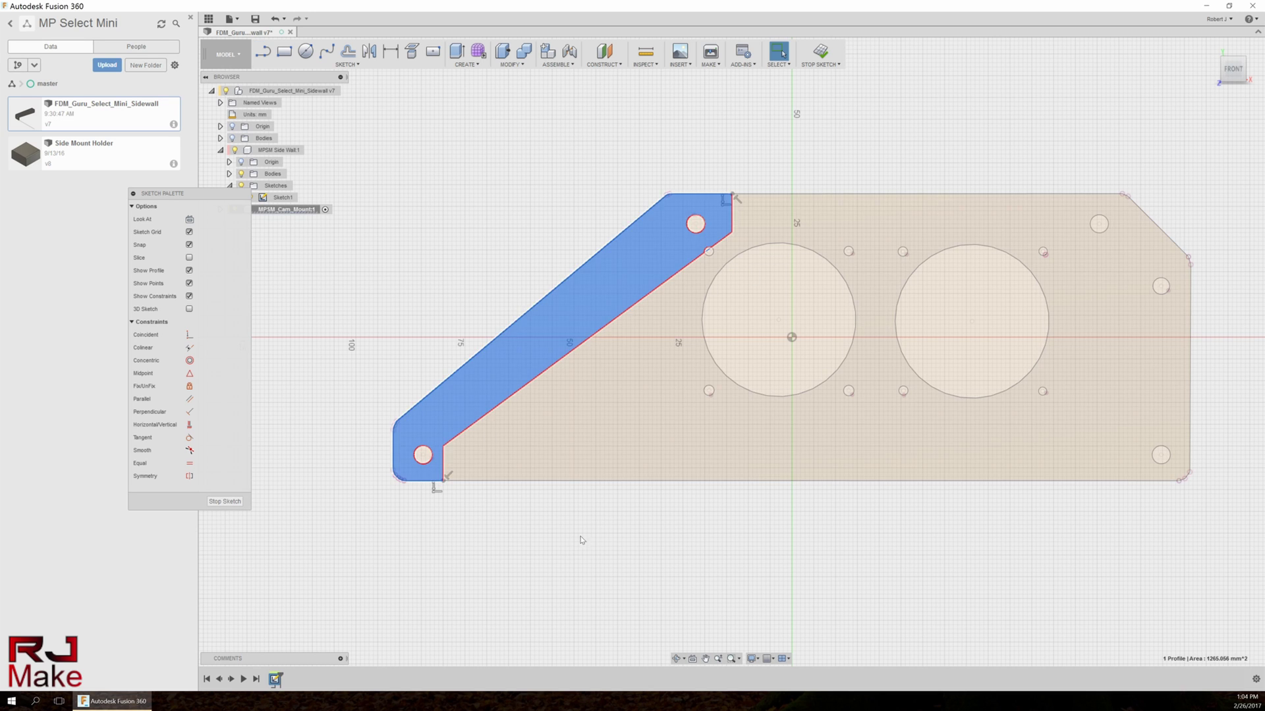
pyautogui.hotkey('ctrl', 'z')
pyautogui.press('l')
pyautogui.click(732, 219)
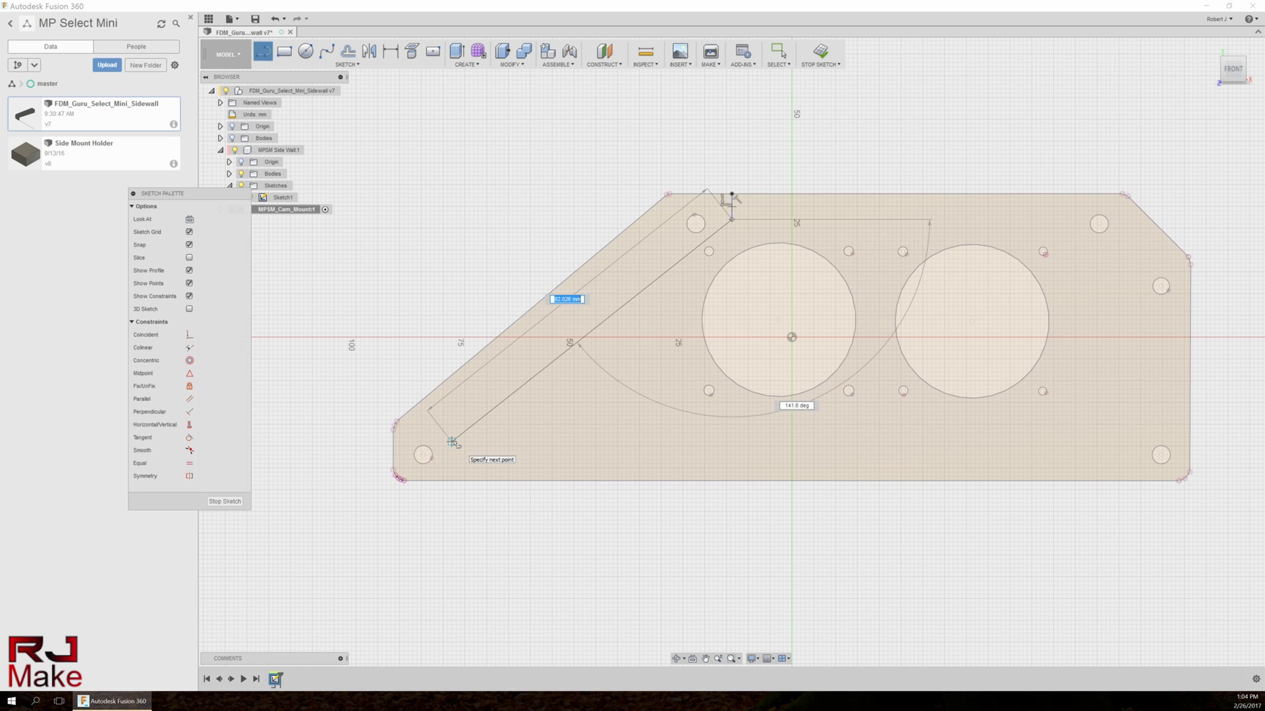
pyautogui.press('Escape')
pyautogui.press('l')
pyautogui.click(732, 216)
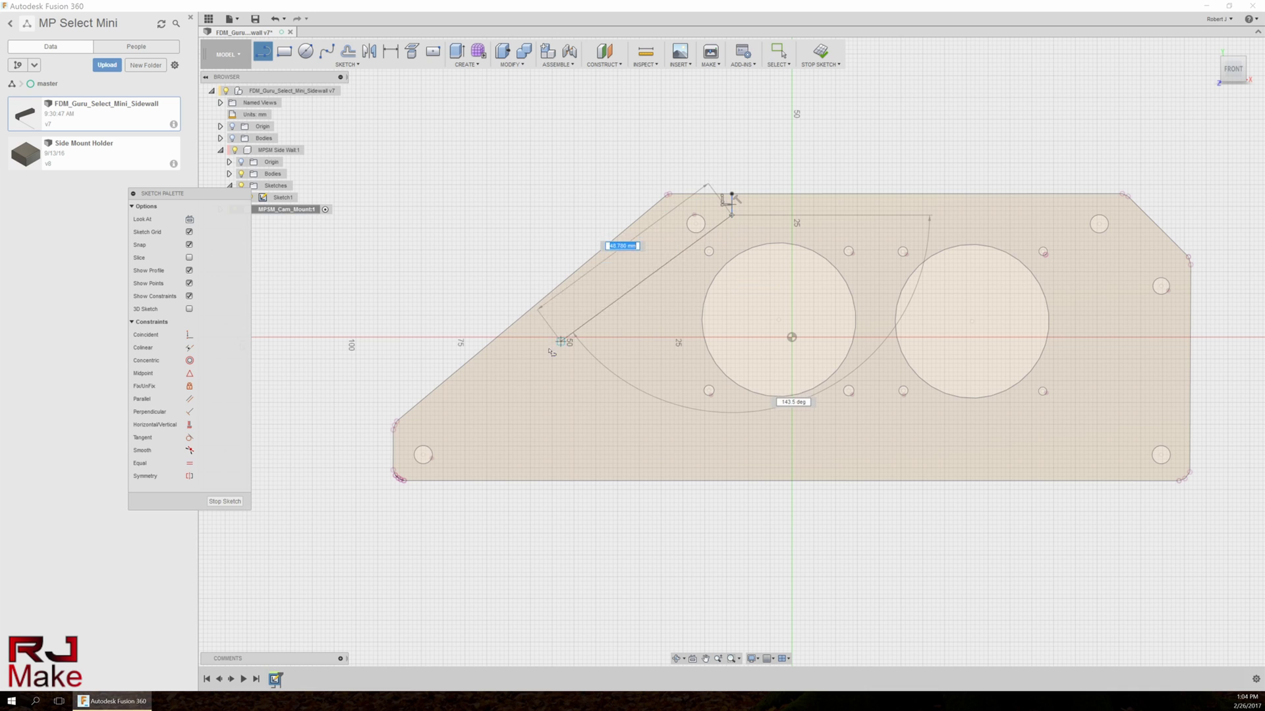
pyautogui.click(448, 451)
pyautogui.click(448, 481)
pyautogui.press('Escape')
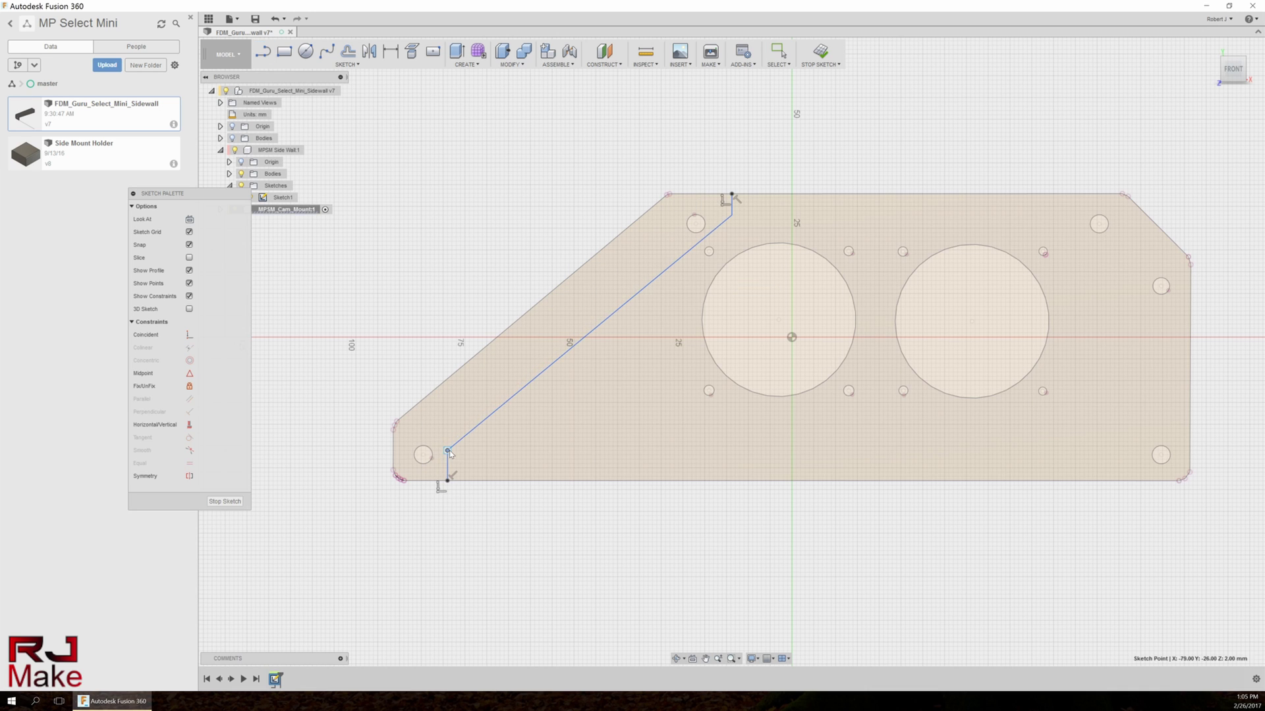
# Add an angle dimension between the diagonal line and the plate's slanted edge
pyautogui.press('d')
pyautogui.click(658, 275)
pyautogui.click(541, 301)
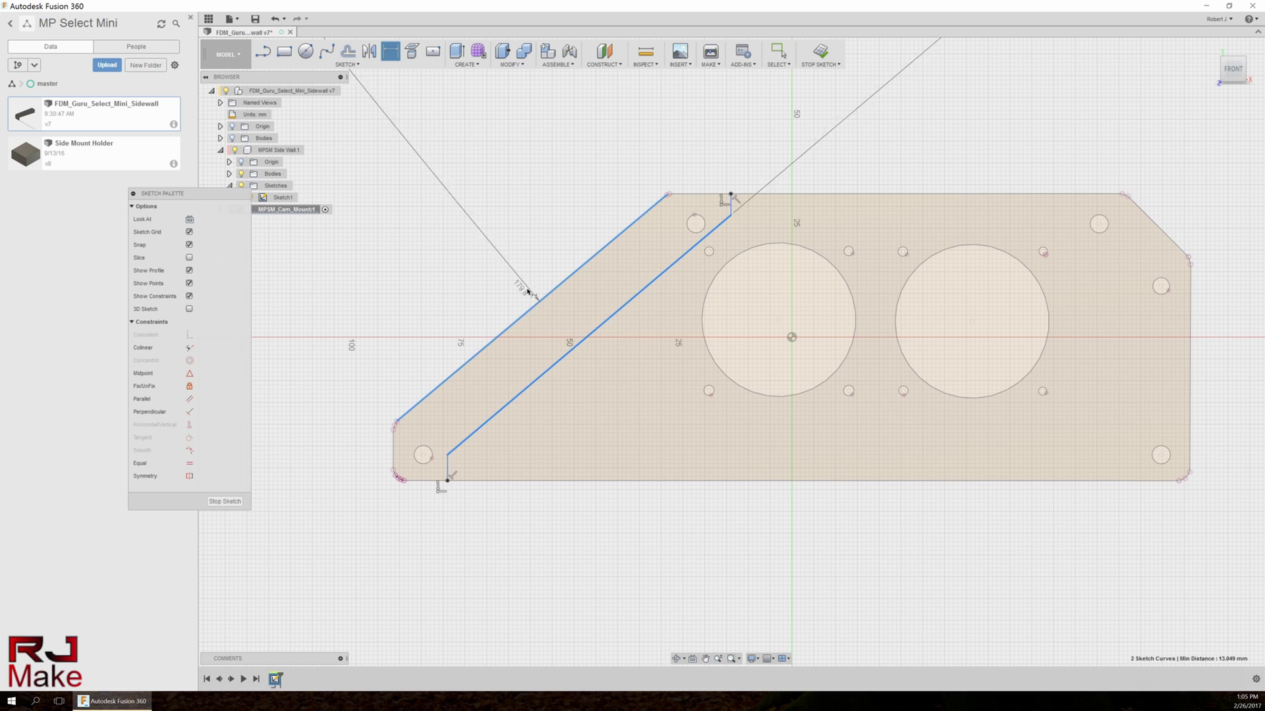
pyautogui.click(578, 317)
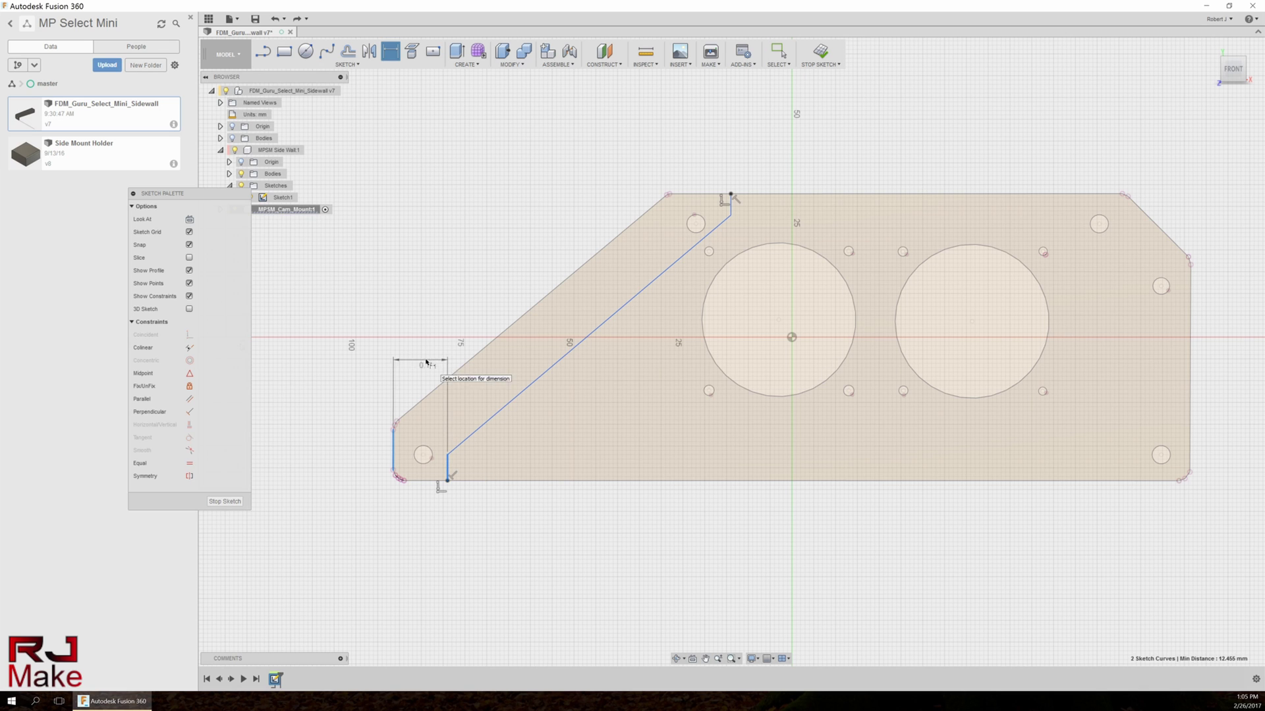
pyautogui.press('Escape')
pyautogui.click(532, 356)
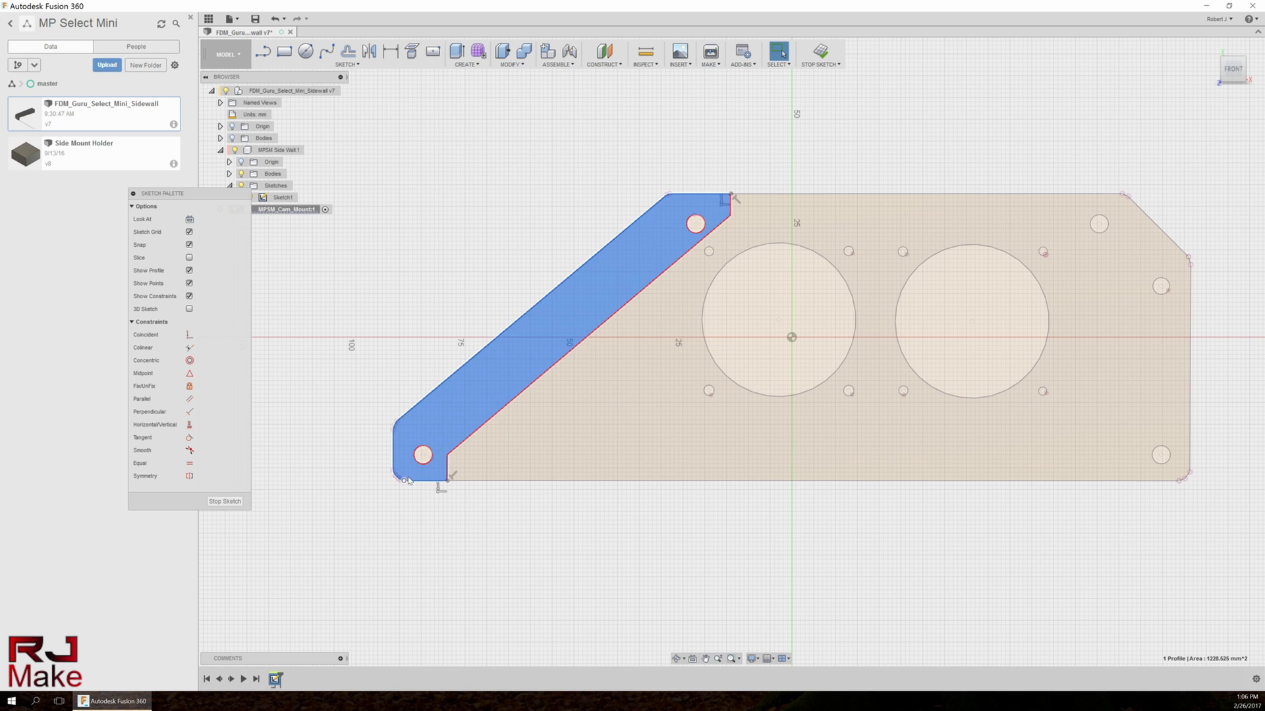
# Draw a second parallel diagonal line to outline the narrow angled strip
pyautogui.press('l')
pyautogui.click(691, 195)
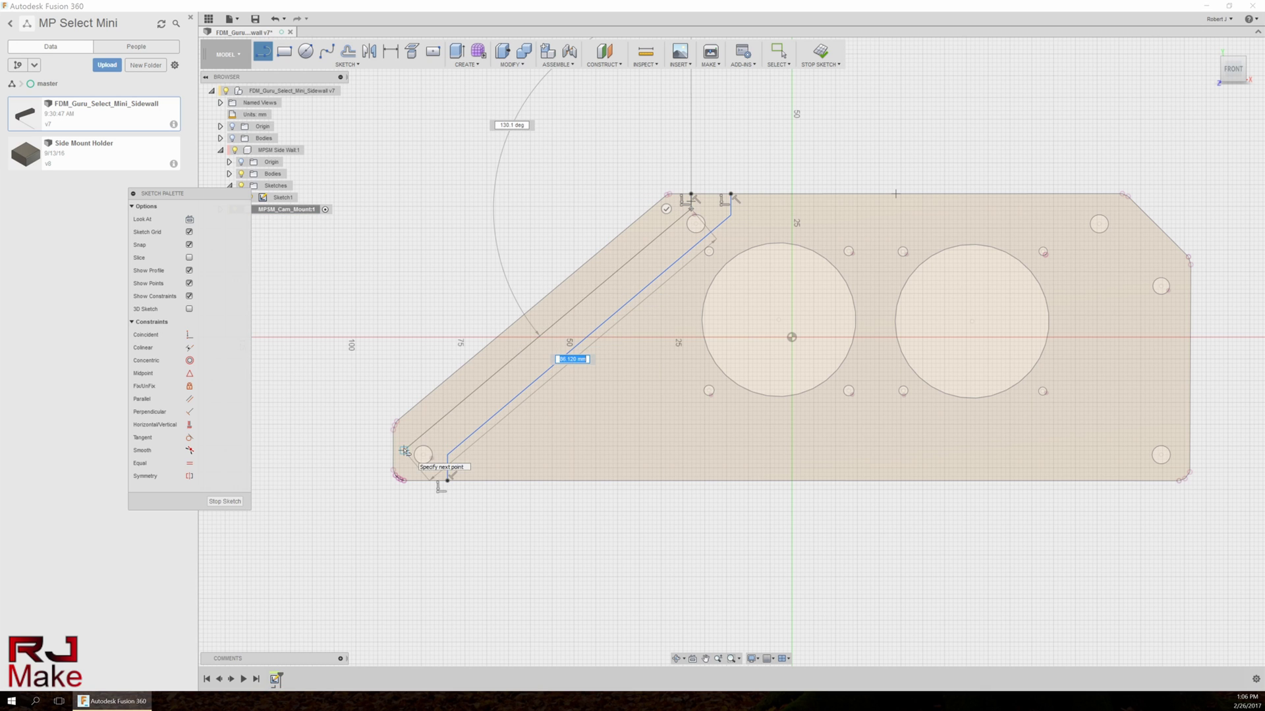
pyautogui.click(404, 452)
pyautogui.press('Escape')
pyautogui.scroll(5, 399, 464)
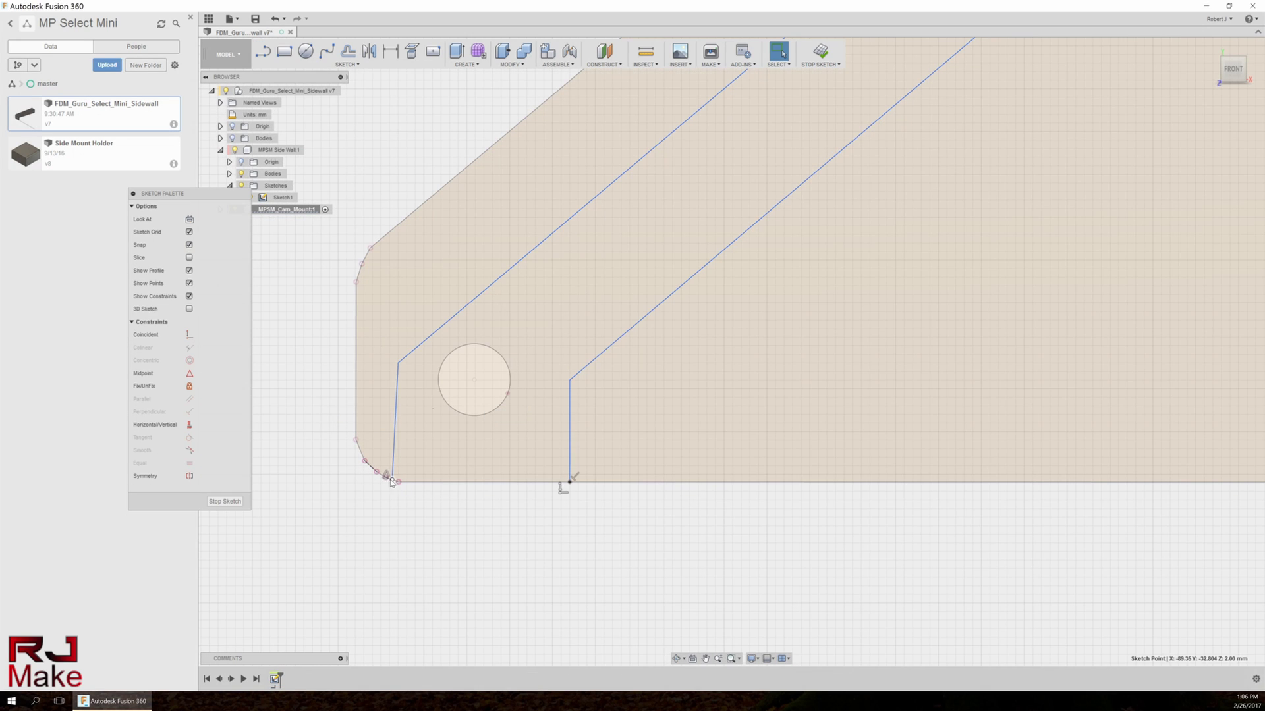
pyautogui.scroll(-5, 398, 481)
pyautogui.click(619, 293)
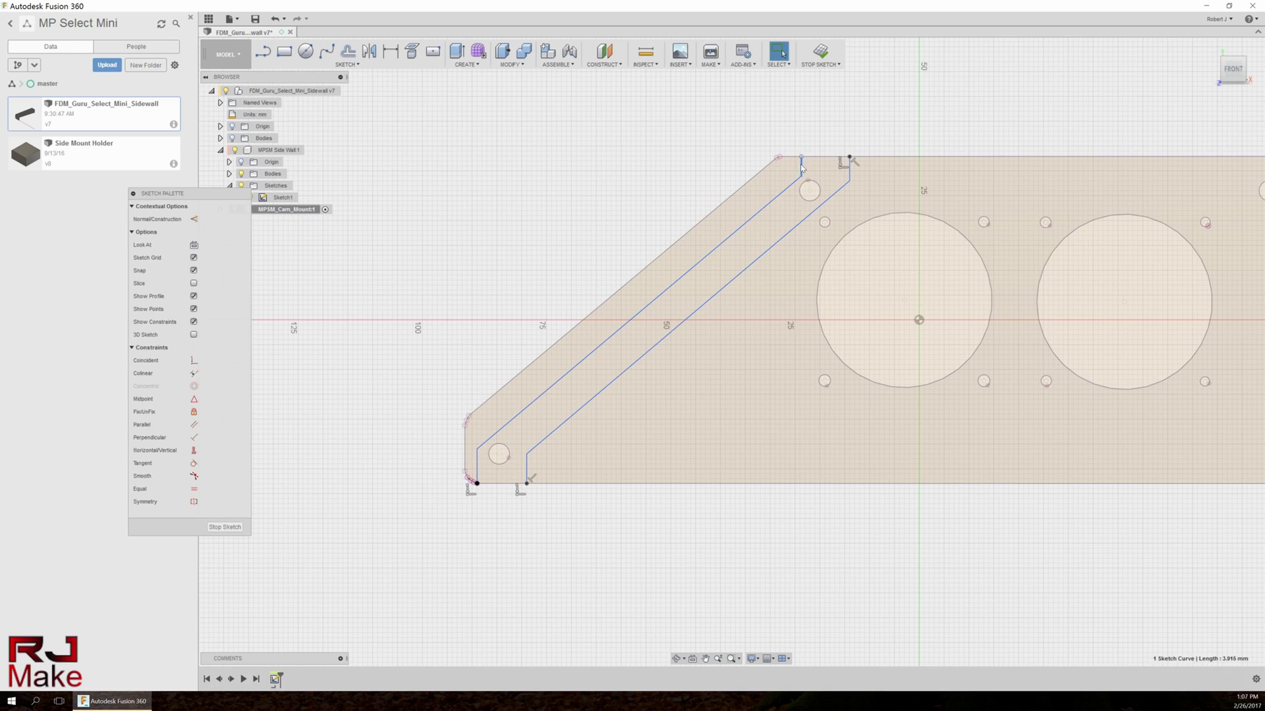
pyautogui.press('Escape')
pyautogui.scroll(-5, 619, 293)
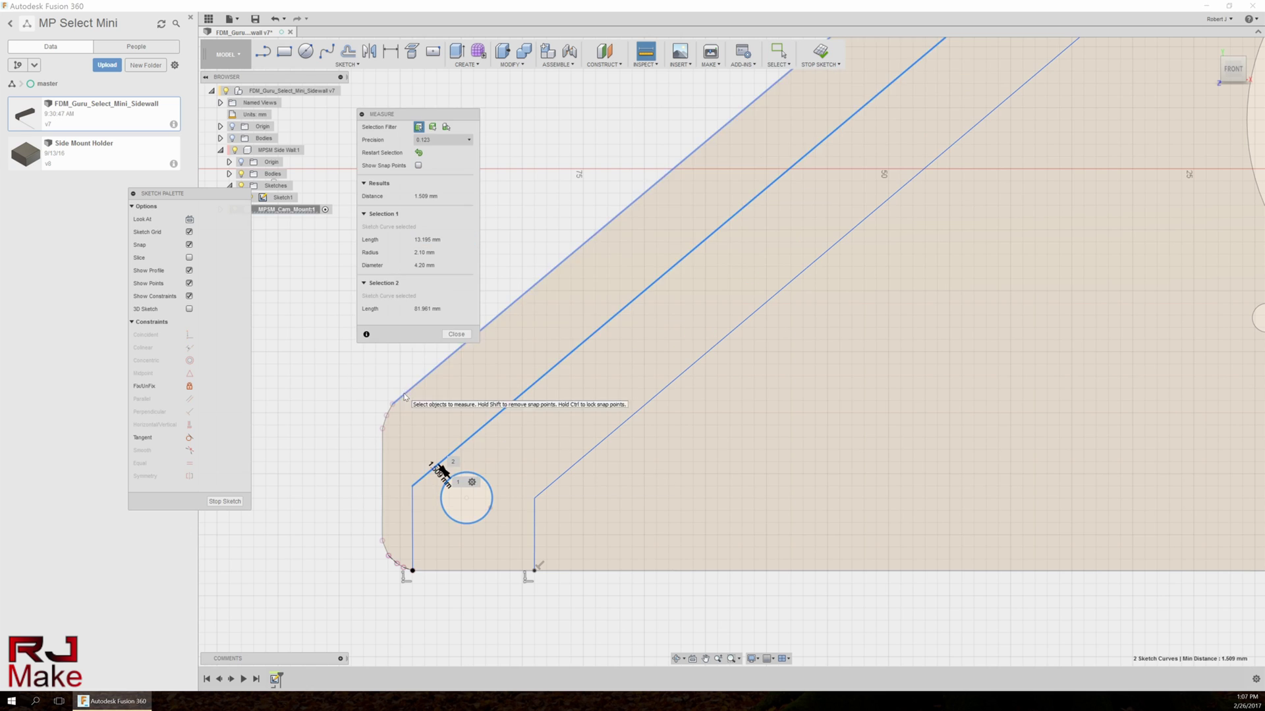
pyautogui.press('Escape')
# Draw a curve at the strip's lower end and smooth it with its tangent handles
pyautogui.click(347, 64)
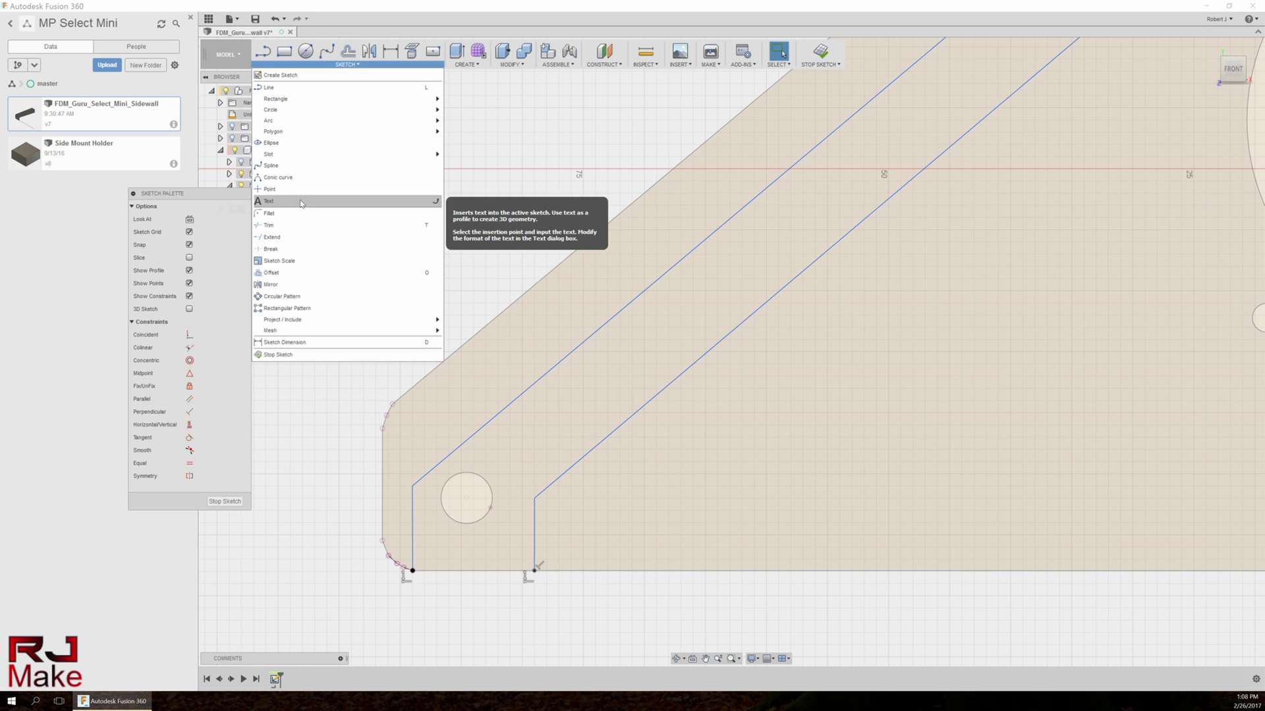
pyautogui.click(296, 200)
pyautogui.scroll(2, 485, 445)
pyautogui.scroll(-1, 482, 431)
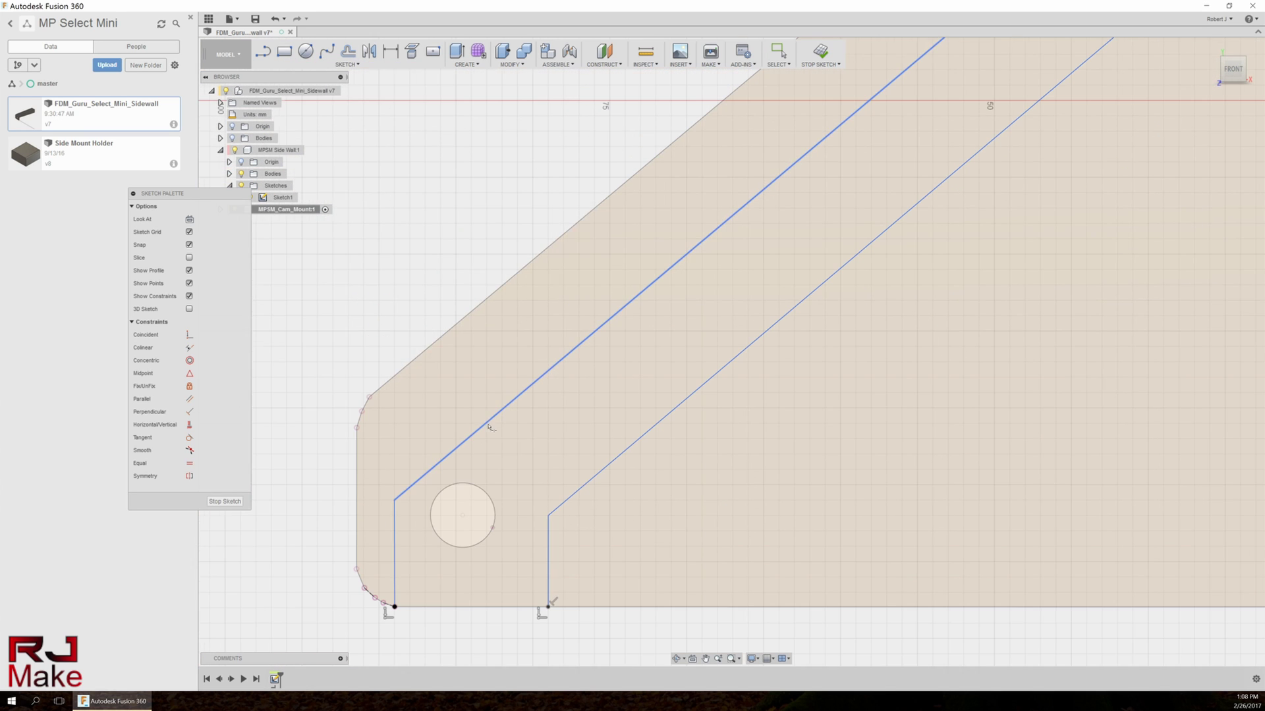
pyautogui.click(347, 64)
pyautogui.click(296, 209)
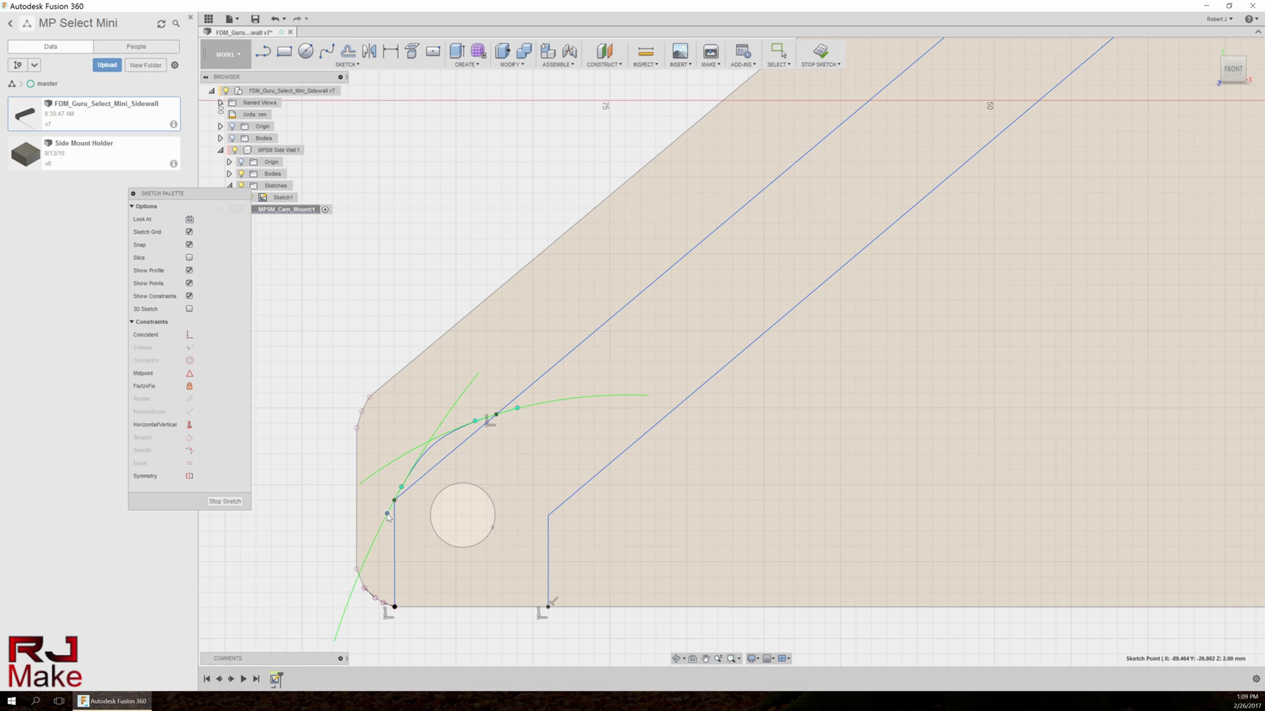
pyautogui.click(347, 64)
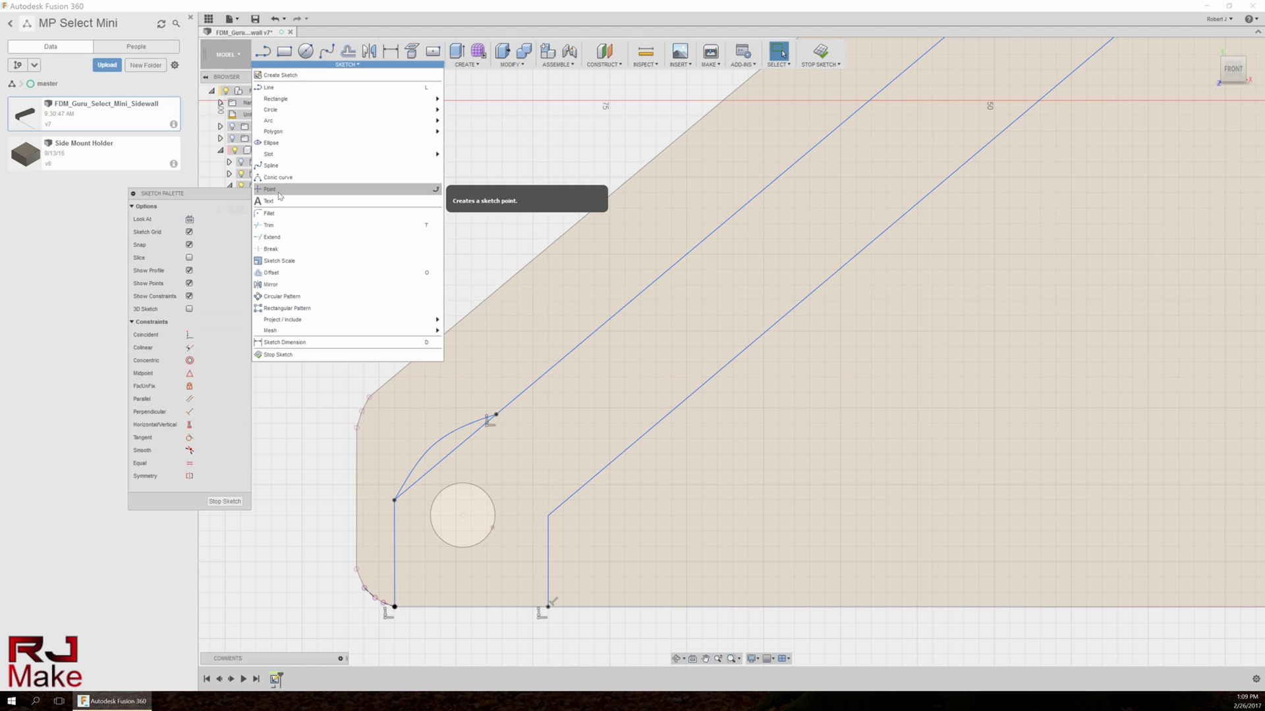
pyautogui.press('Escape')
pyautogui.click(427, 453)
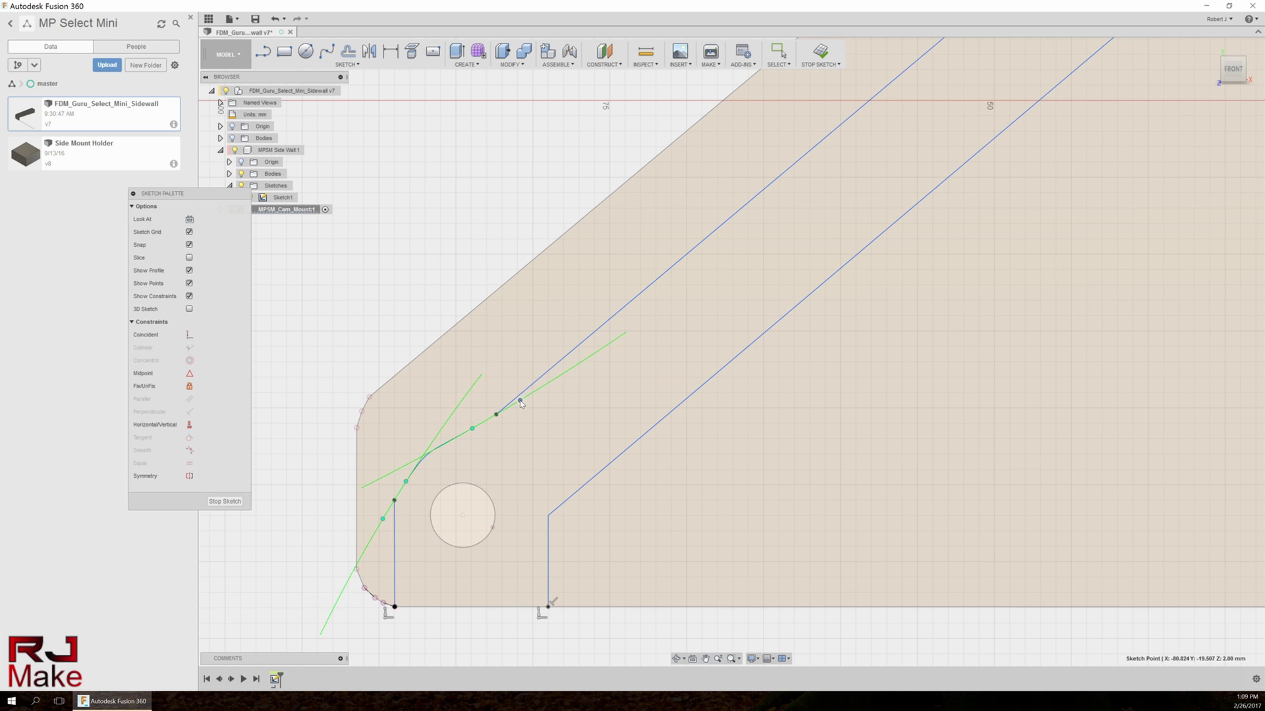
pyautogui.moveTo(520, 401); pyautogui.dragTo(527, 397)
pyautogui.moveTo(383, 519); pyautogui.dragTo(378, 532)
pyautogui.scroll(5, 388, 517)
pyautogui.scroll(-5, 377, 532)
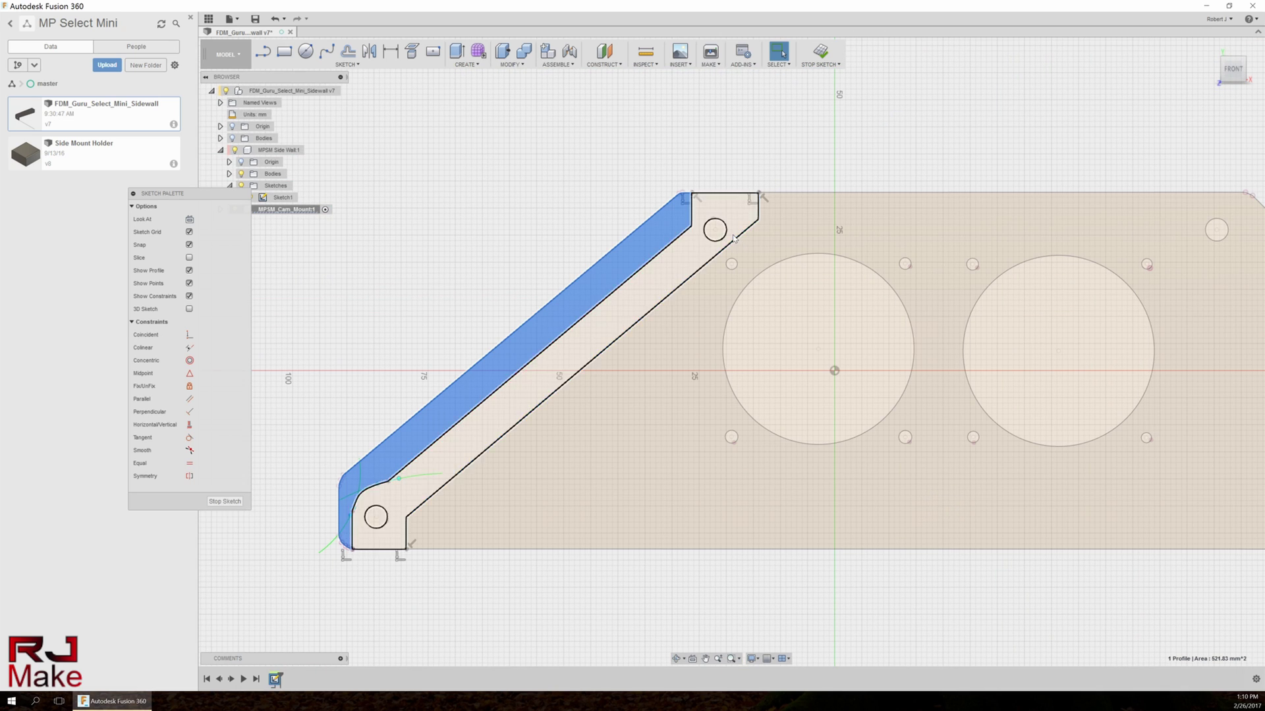
pyautogui.scroll(1, 738, 243)
# Add a second curve from the strip's inner top corner to close the arm outline
pyautogui.press('s')
pyautogui.click(758, 219)
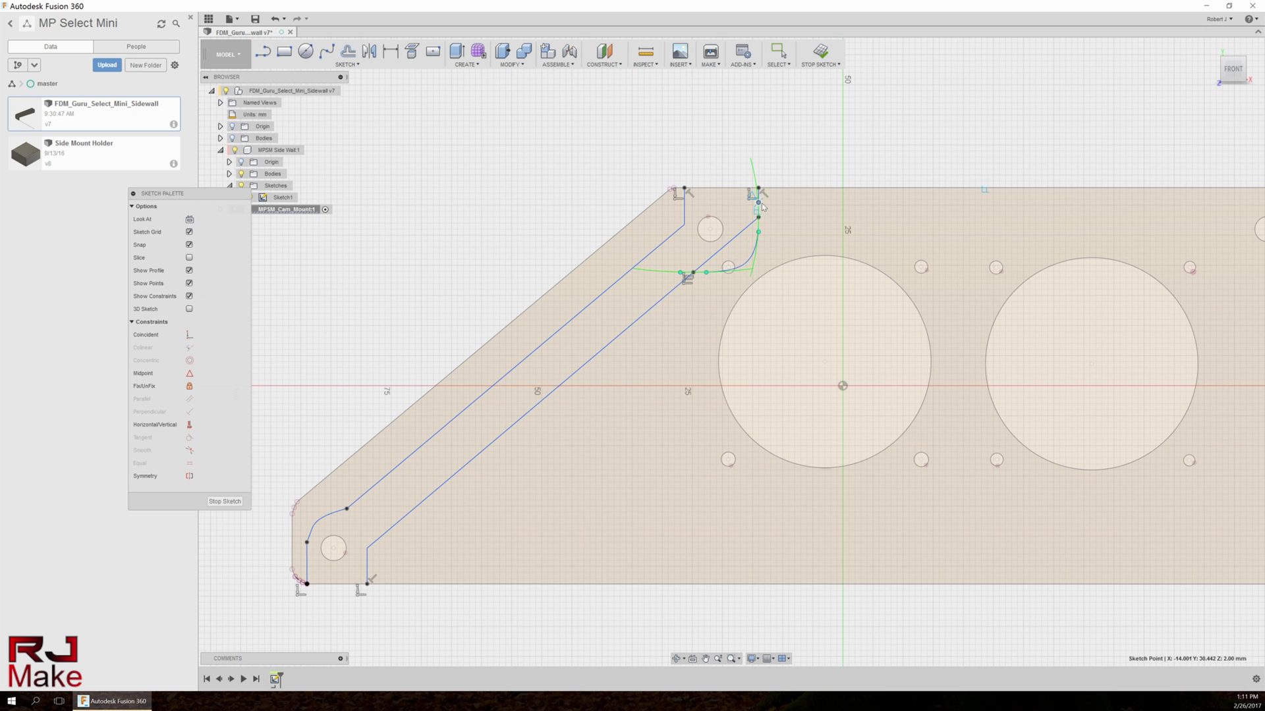
pyautogui.scroll(4, 692, 273)
pyautogui.scroll(-5, 900, 49)
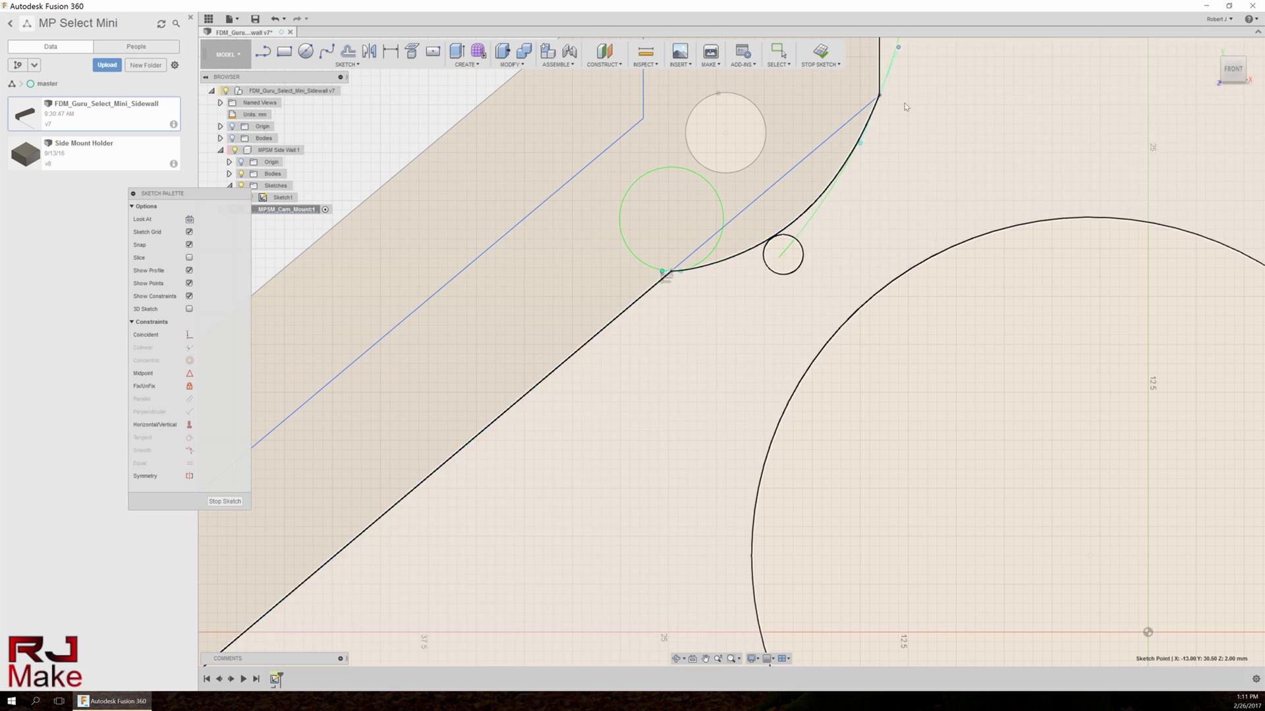
pyautogui.rightClick(473, 180)
pyautogui.click(473, 180)
pyautogui.scroll(-2, 474, 180)
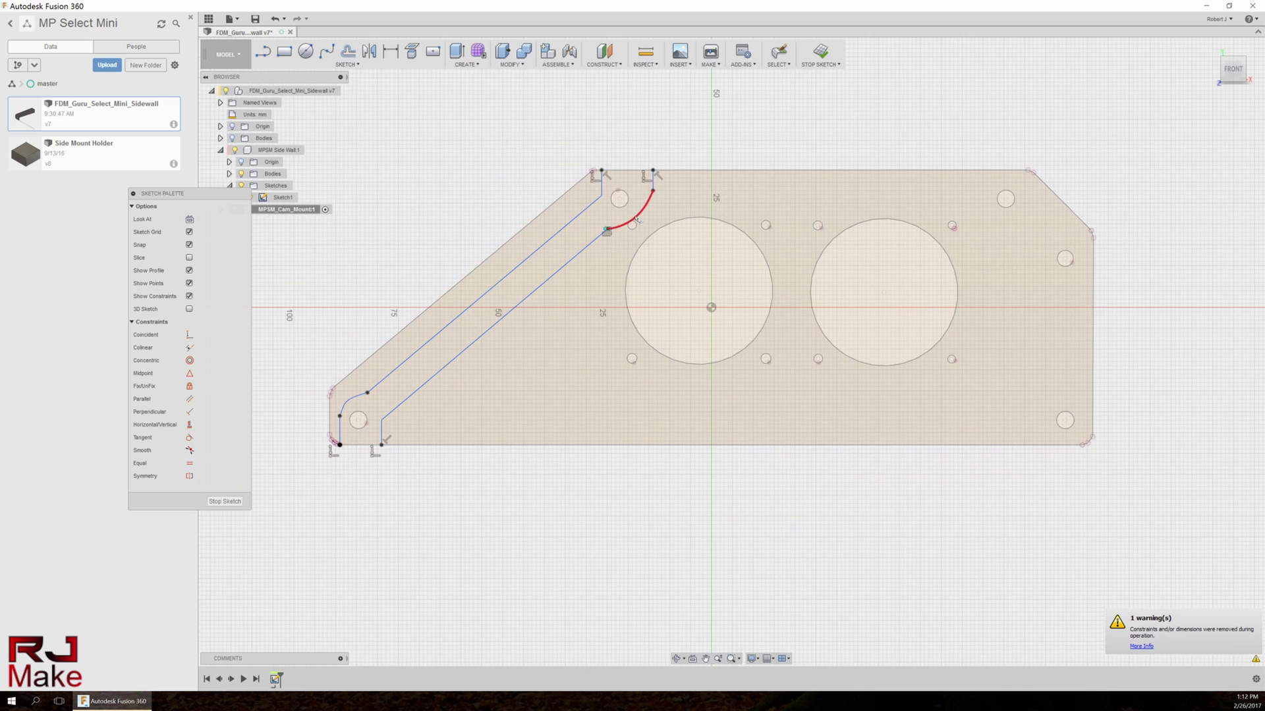
pyautogui.press('Escape')
pyautogui.scroll(5, 357, 456)
pyautogui.click(356, 456)
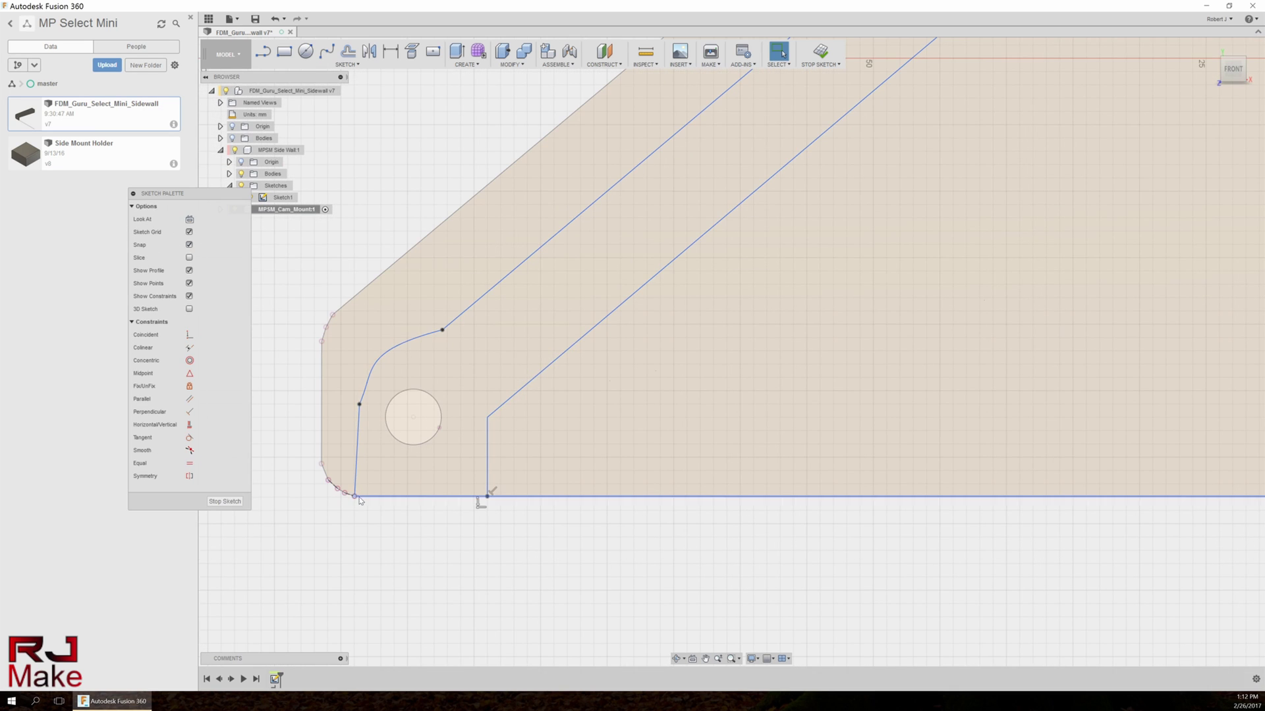
pyautogui.scroll(4, 349, 500)
pyautogui.click(194, 450)
pyautogui.click(386, 306)
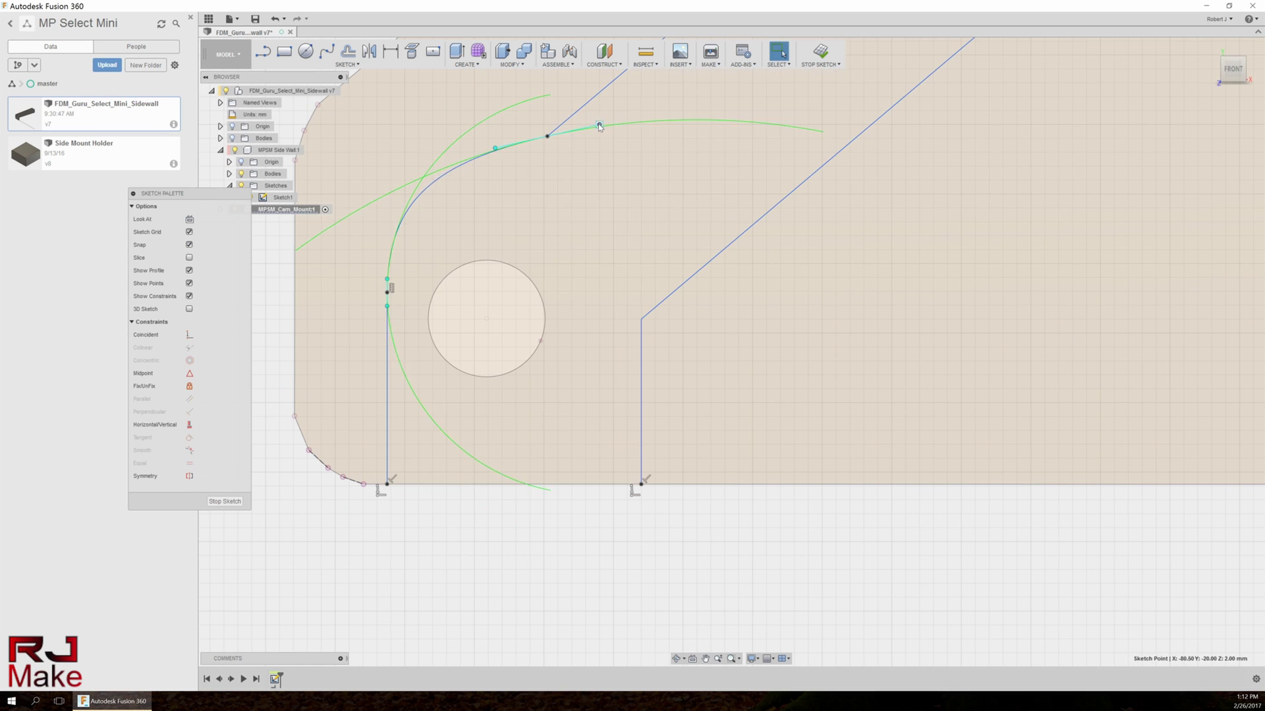
pyautogui.scroll(-2, 385, 310)
pyautogui.scroll(4, 479, 469)
pyautogui.scroll(-4, 711, 474)
pyautogui.press('Escape')
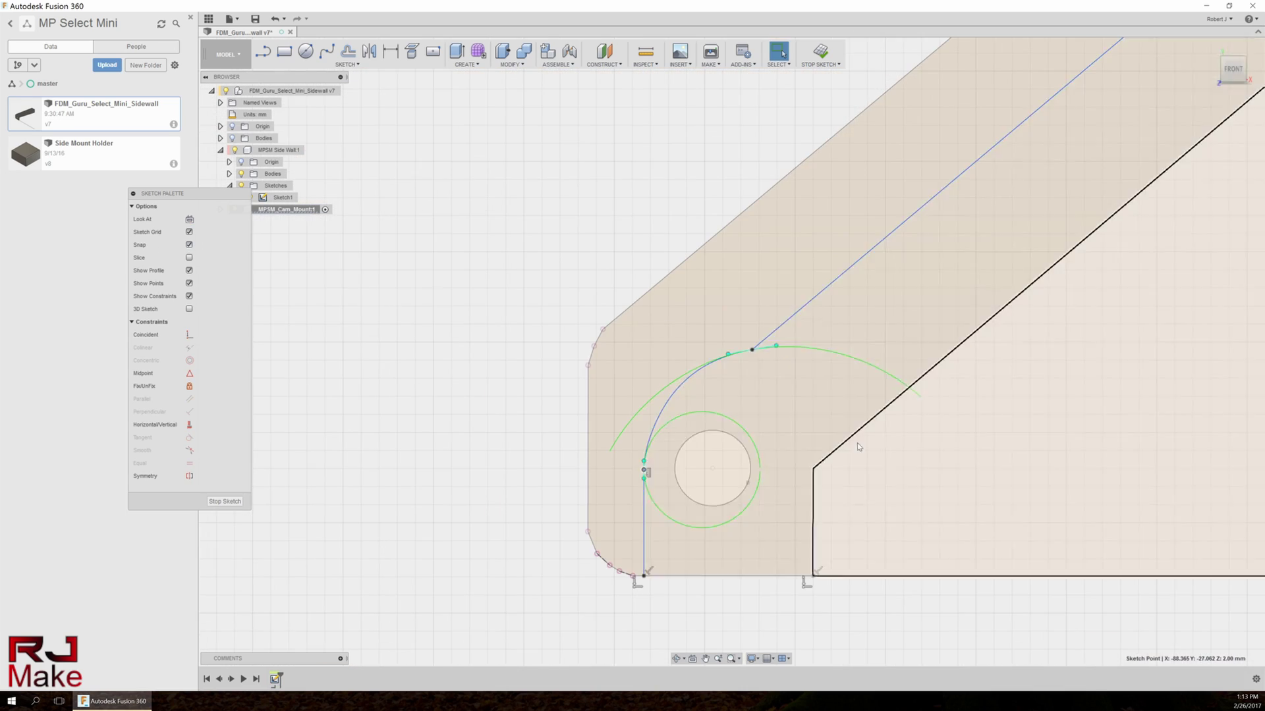
# Round the outline's lower-left end corners with 2 mm sketch fillets
pyautogui.moveTo(1002, 468); pyautogui.dragTo(738, 421, button='middle')
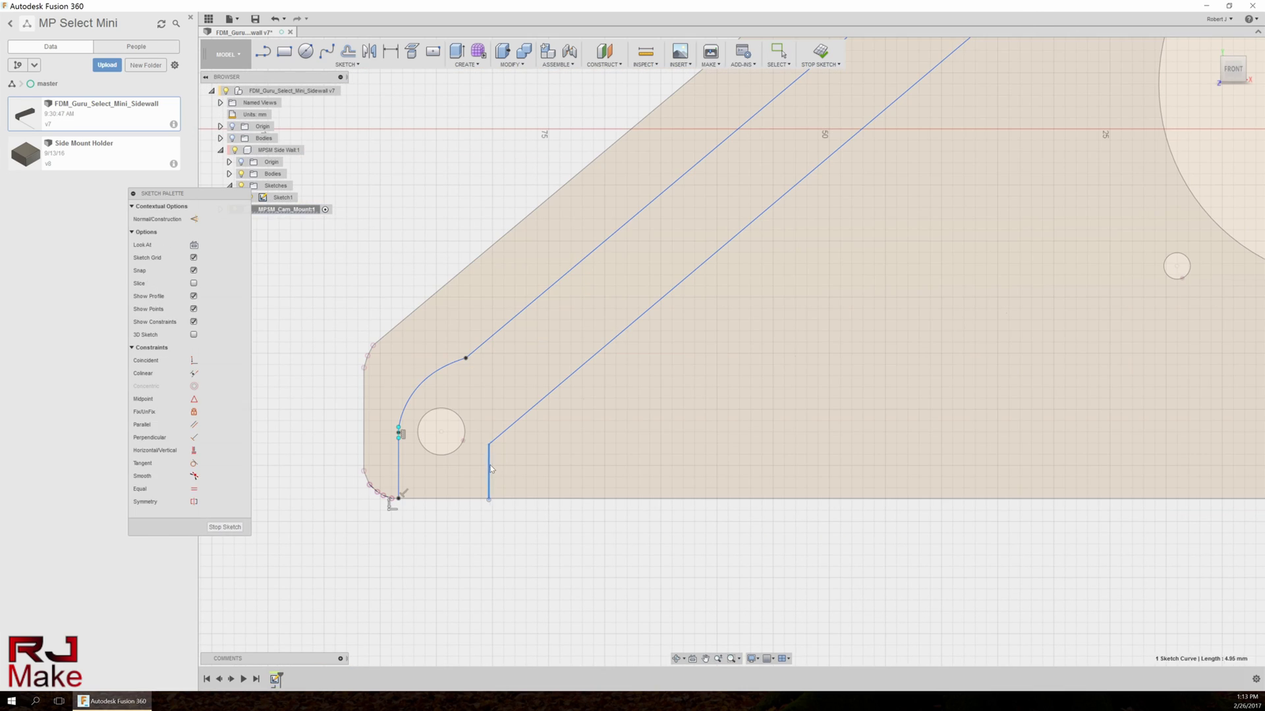
pyautogui.click(347, 64)
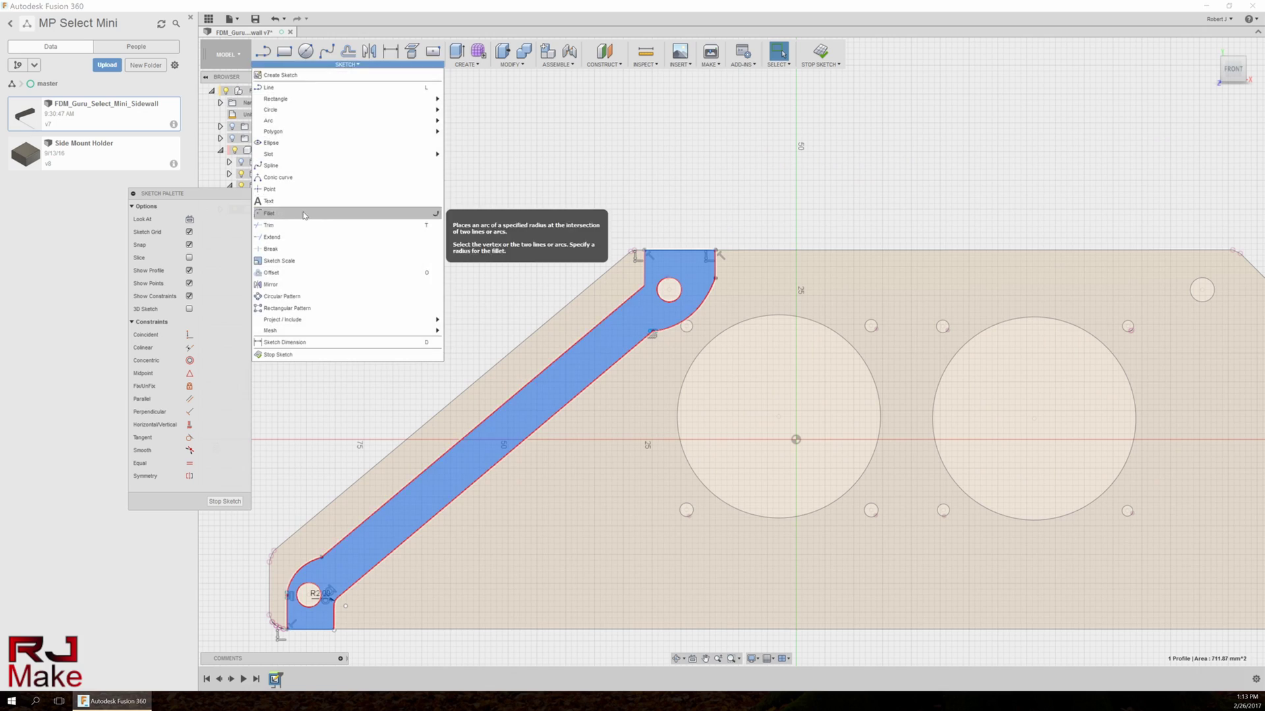
pyautogui.click(304, 215)
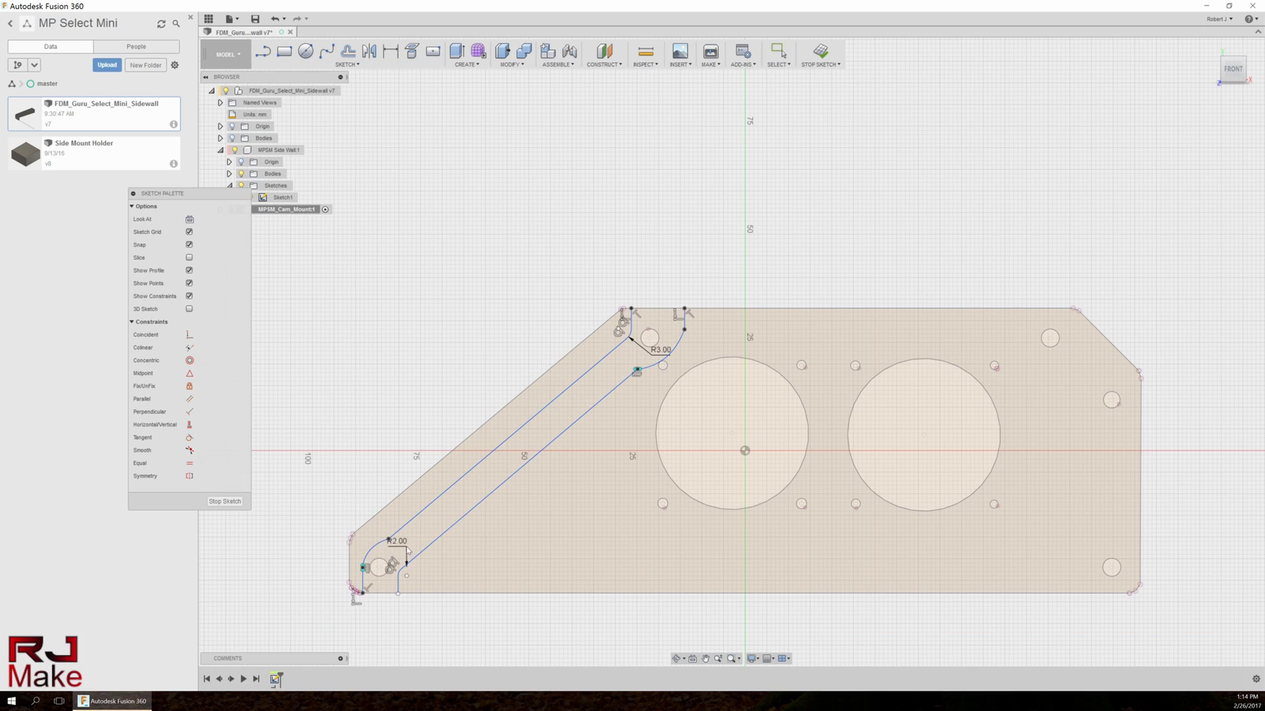
# Extrude the angled arm profiles into a new 9 mm solid body
pyautogui.click(461, 488)
pyautogui.rightClick(480, 484)
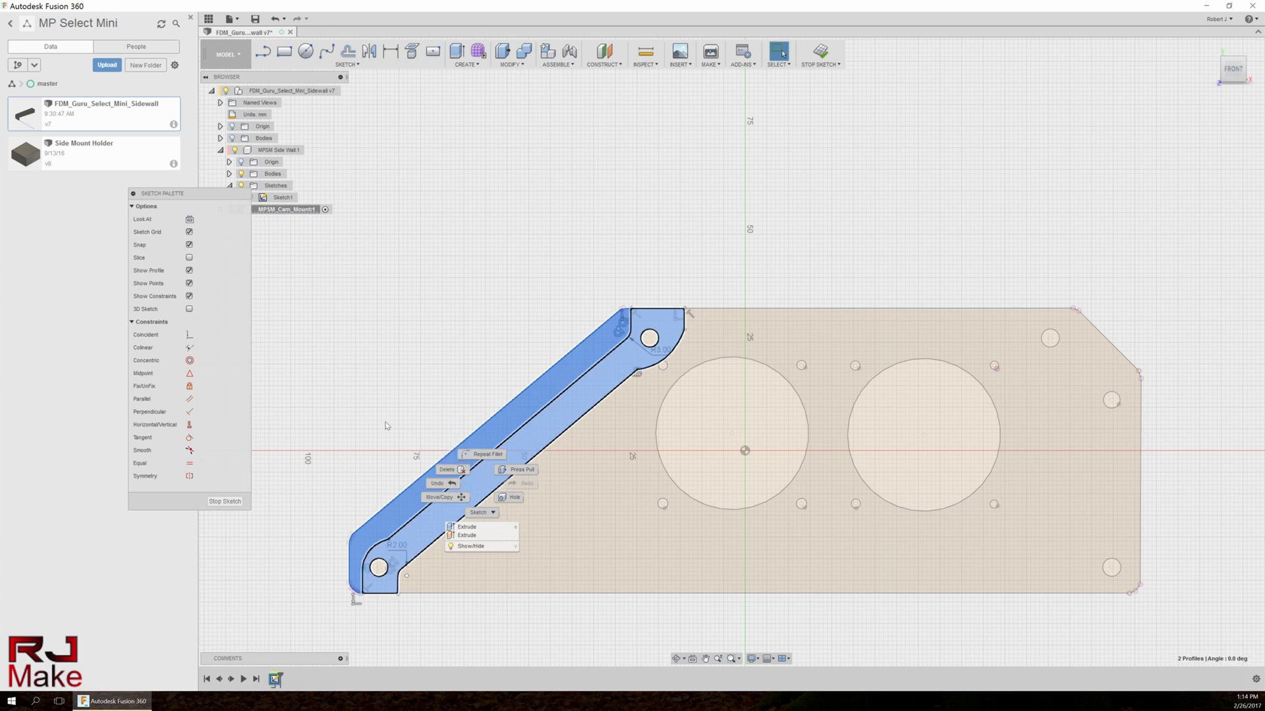
pyautogui.click(461, 548)
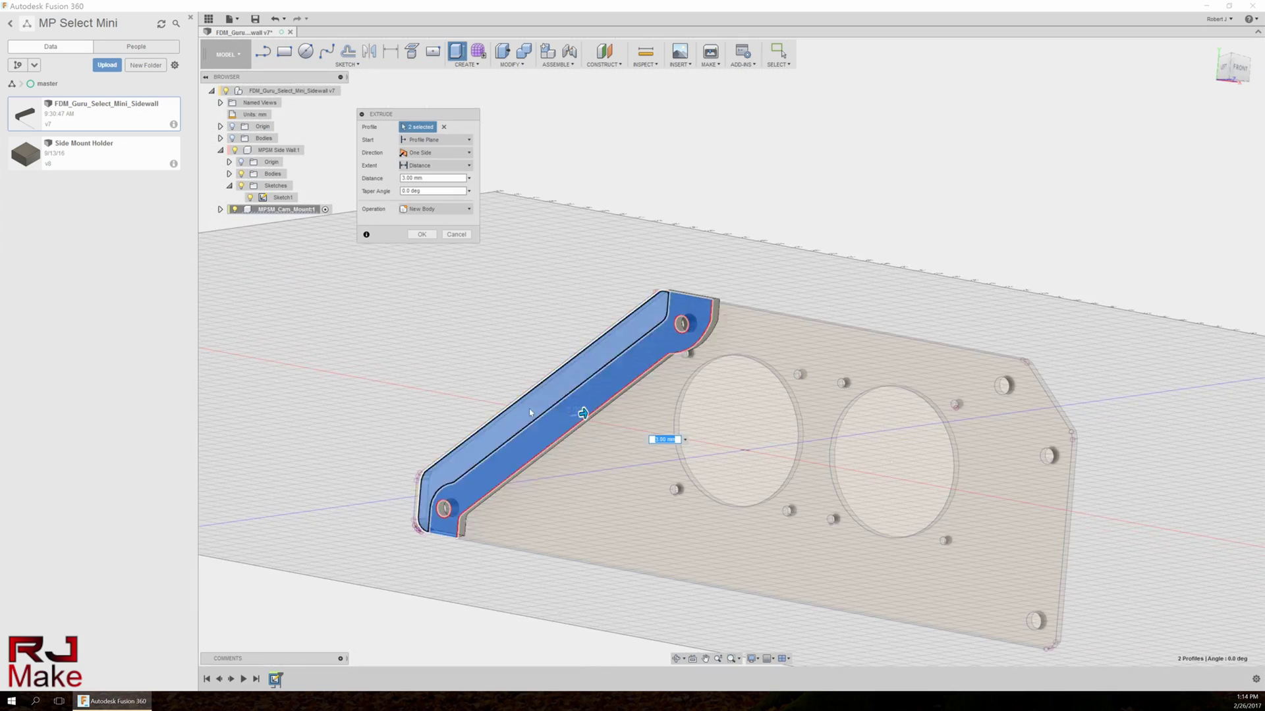
pyautogui.press('Return')
pyautogui.click(220, 209)
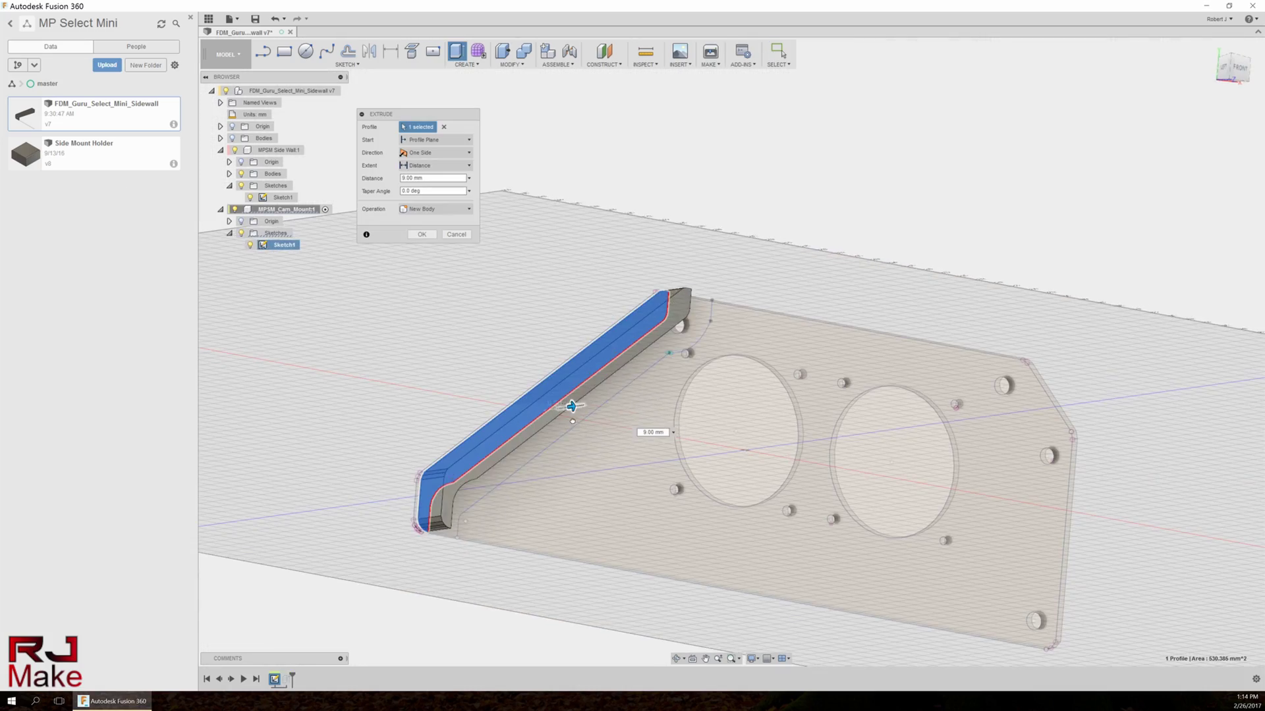
pyautogui.moveTo(568, 403)
pyautogui.keyDown('shift'); pyautogui.mouseDown(button='middle')
pyautogui.moveTo(508, 447)
pyautogui.moveTo(574, 587)
pyautogui.moveTo(638, 398)
pyautogui.moveTo(592, 409)
pyautogui.mouseUp(button='middle'); pyautogui.keyUp('shift')
pyautogui.press('Return')
pyautogui.rightClick(527, 401)
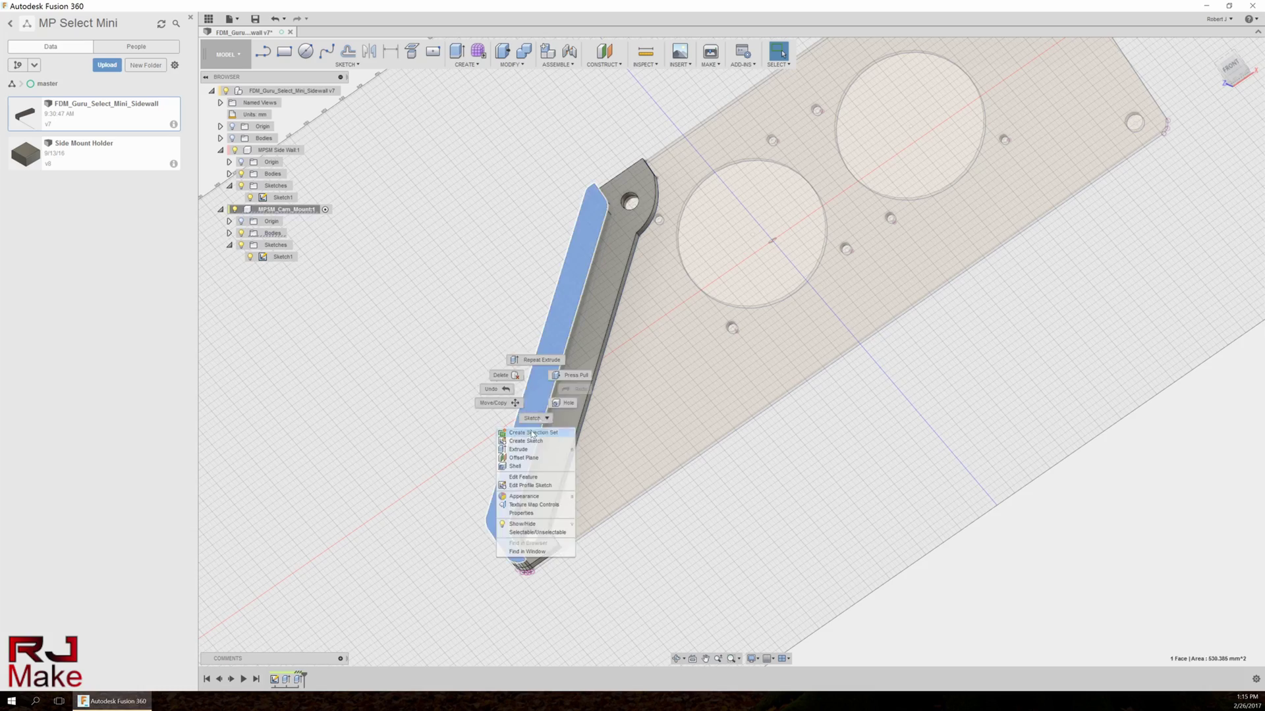
pyautogui.click(455, 392)
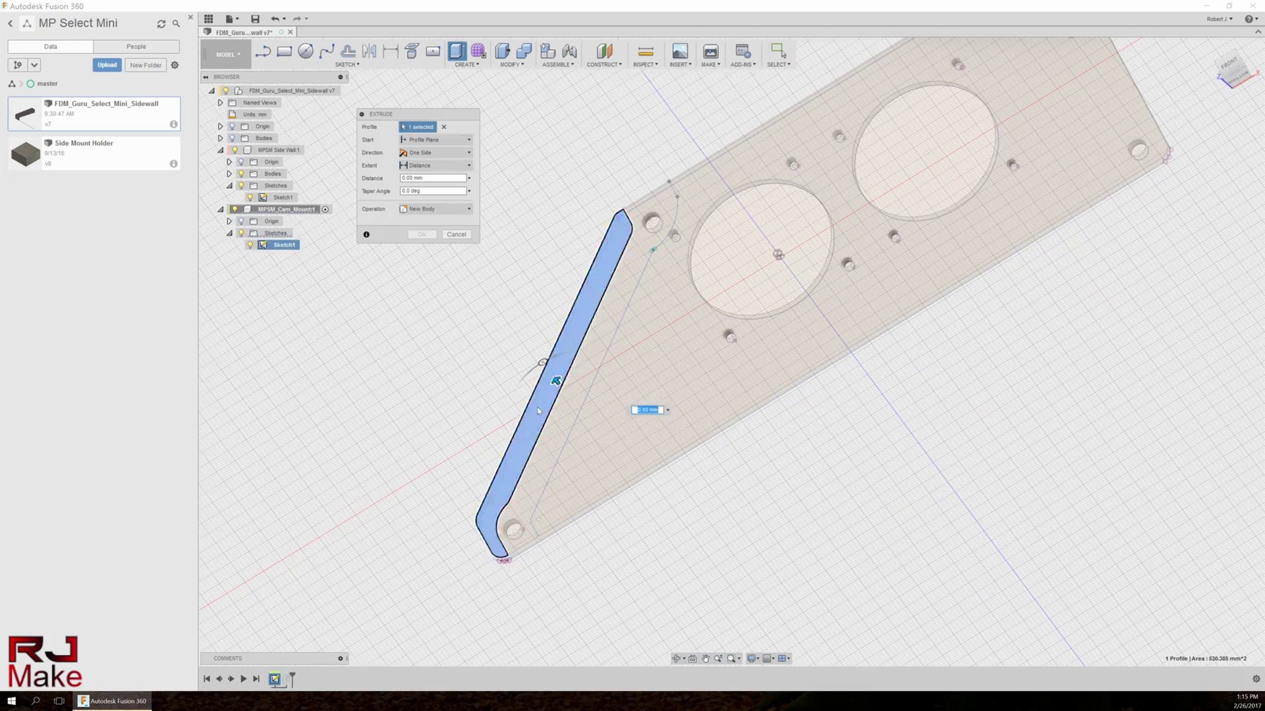
pyautogui.moveTo(536, 361); pyautogui.dragTo(579, 403)
pyautogui.press('Return')
pyautogui.keyDown('shift'); pyautogui.moveTo(446, 412); pyautogui.dragTo(658, 461, button='middle'); pyautogui.keyUp('shift')
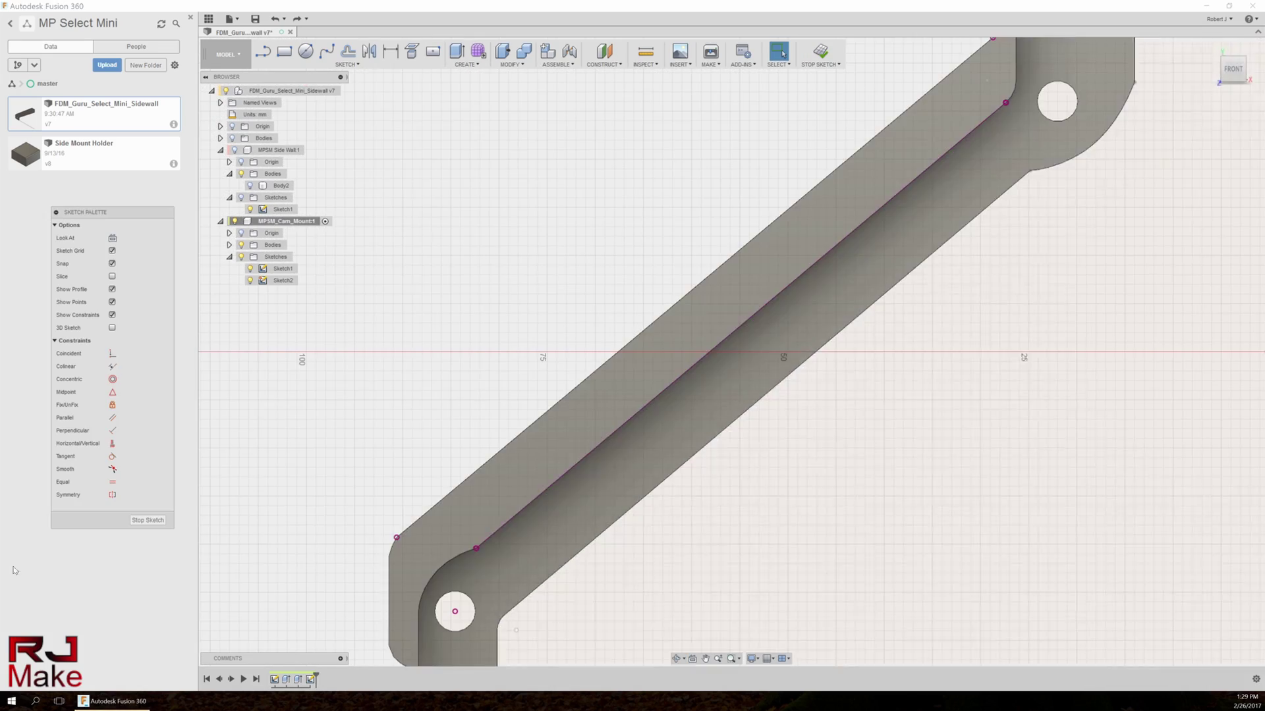
# Extrude the tab profile 25 mm outward from the bar, joined to it
pyautogui.press('l')
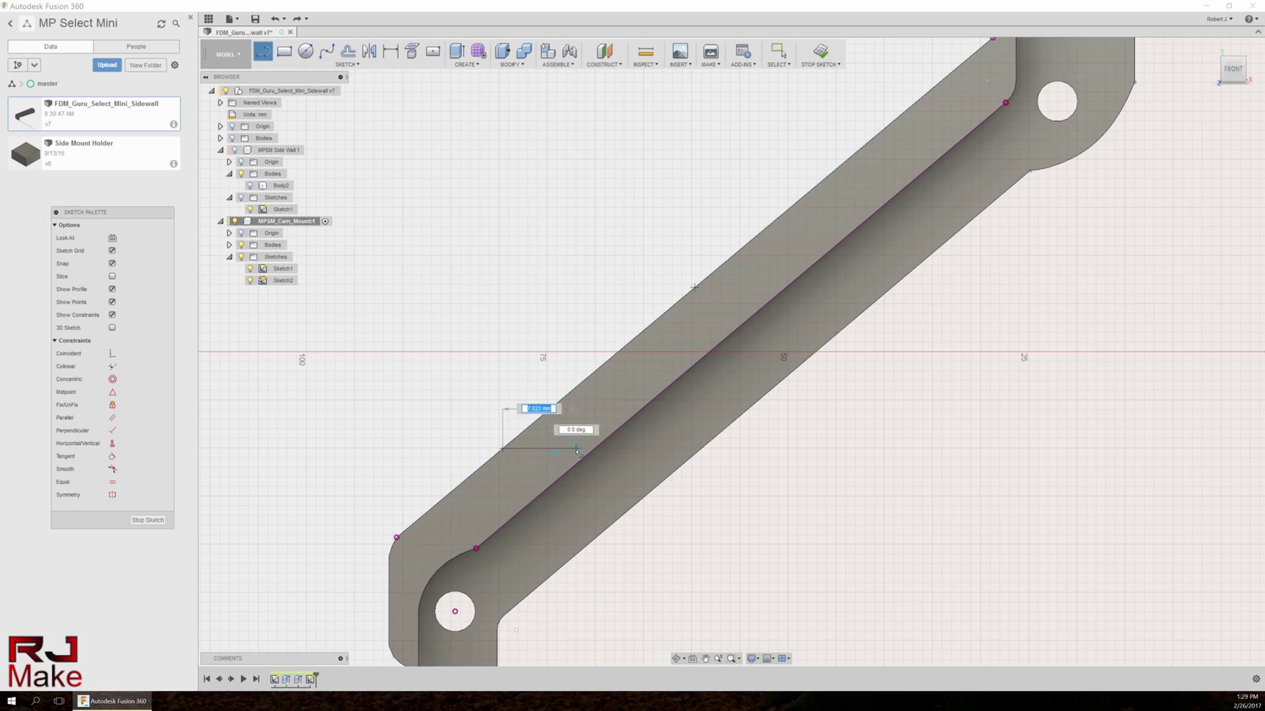
pyautogui.scroll(5, 576, 449)
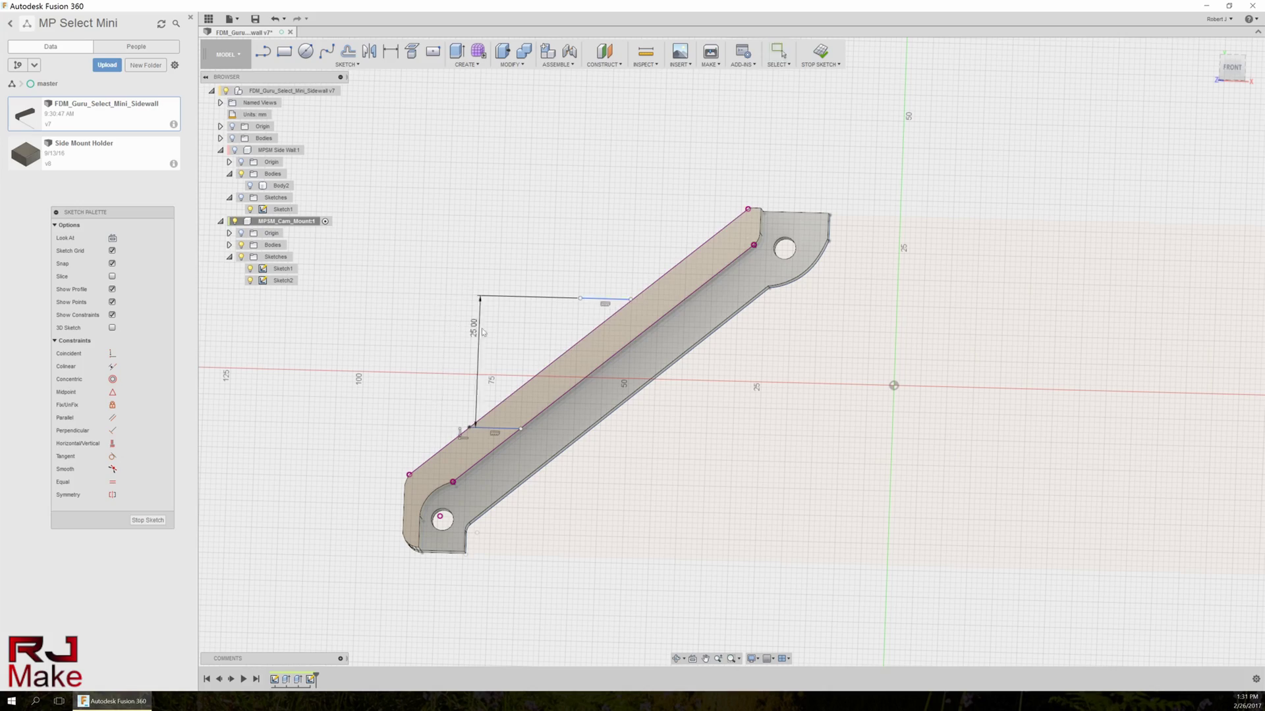
pyautogui.press('Escape')
pyautogui.scroll(10, 596, 304)
pyautogui.click(566, 259)
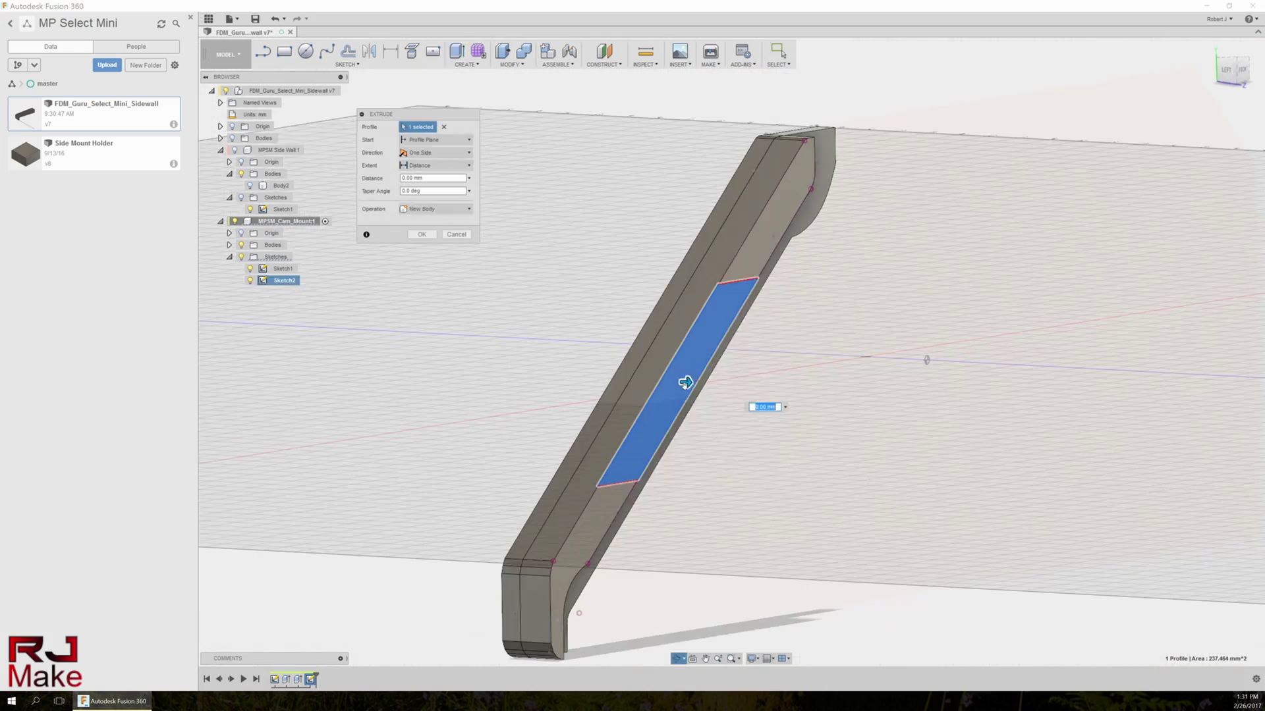
pyautogui.moveTo(686, 387); pyautogui.dragTo(878, 389)
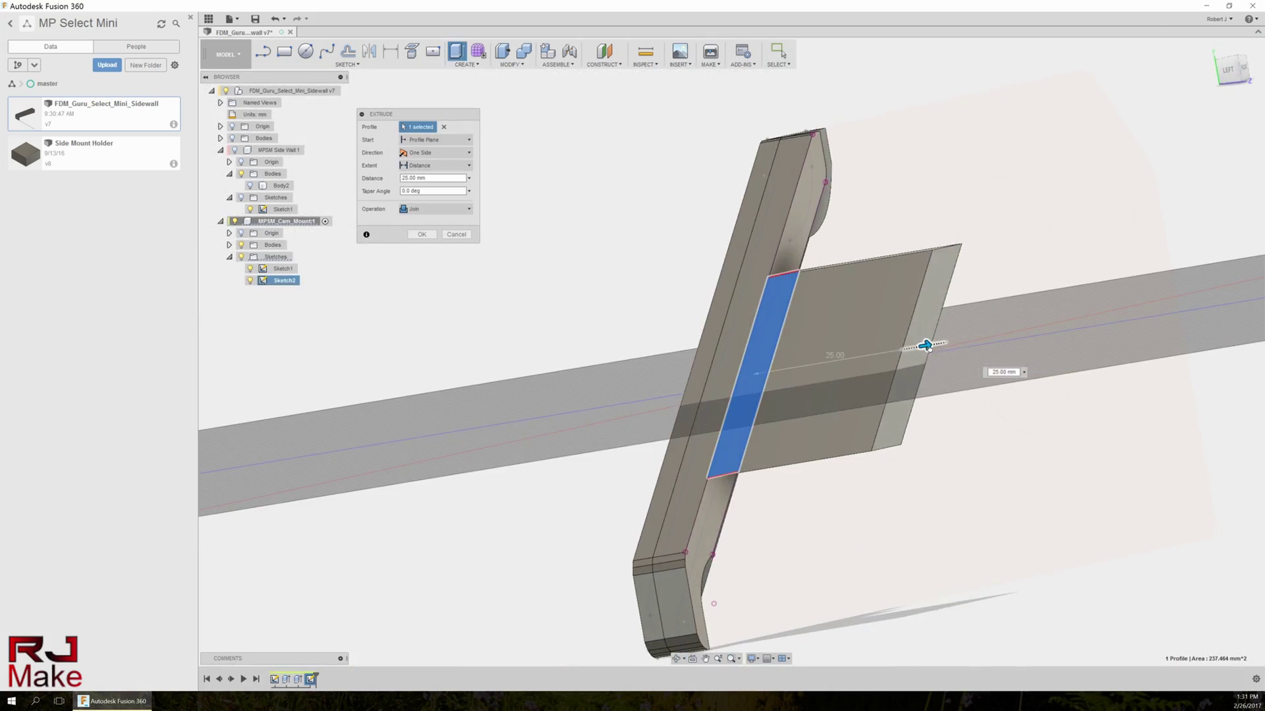
pyautogui.press('Return')
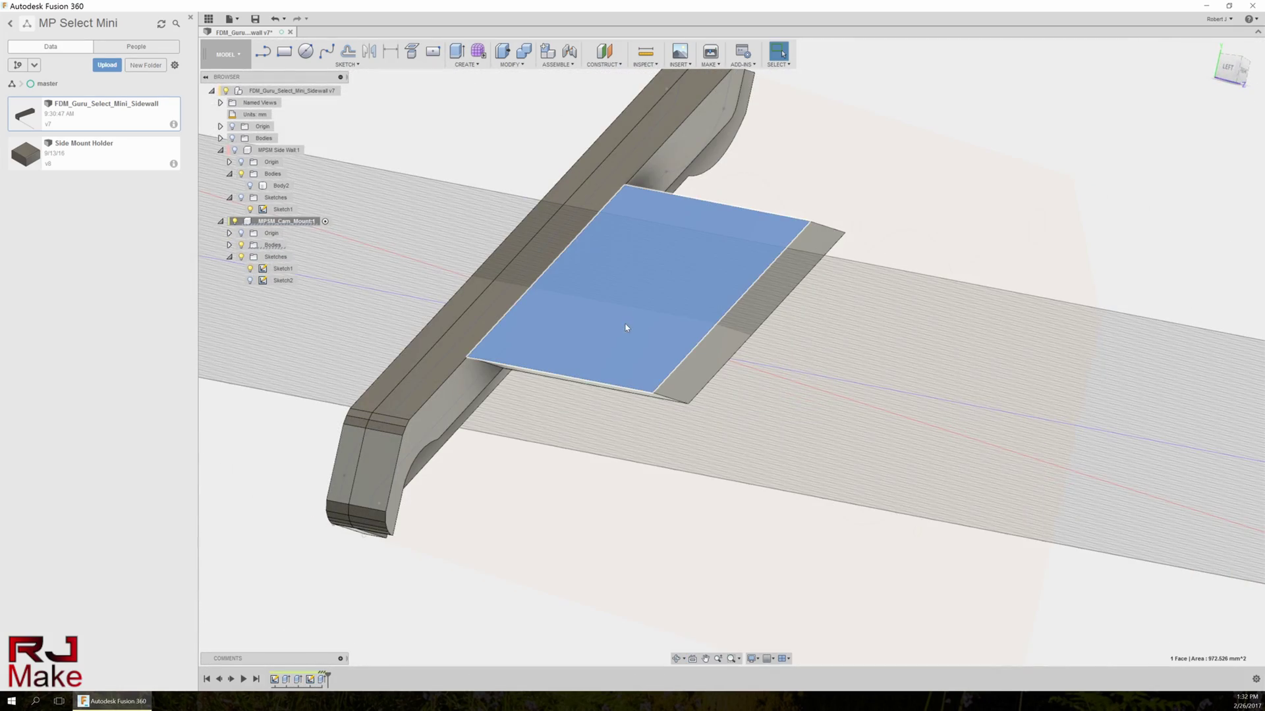
# Fillet the tab's two outer corners at 12.5 mm for a half-disc end
pyautogui.scroll(3, 638, 412)
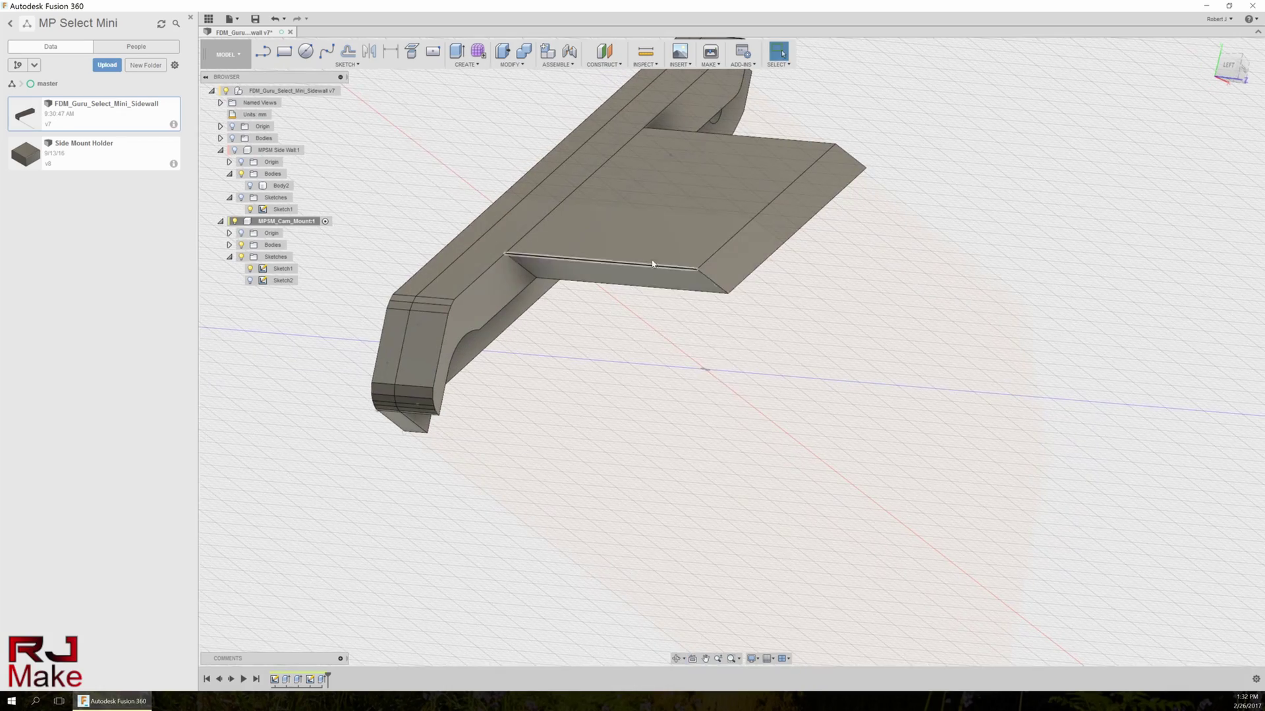
pyautogui.press('f')
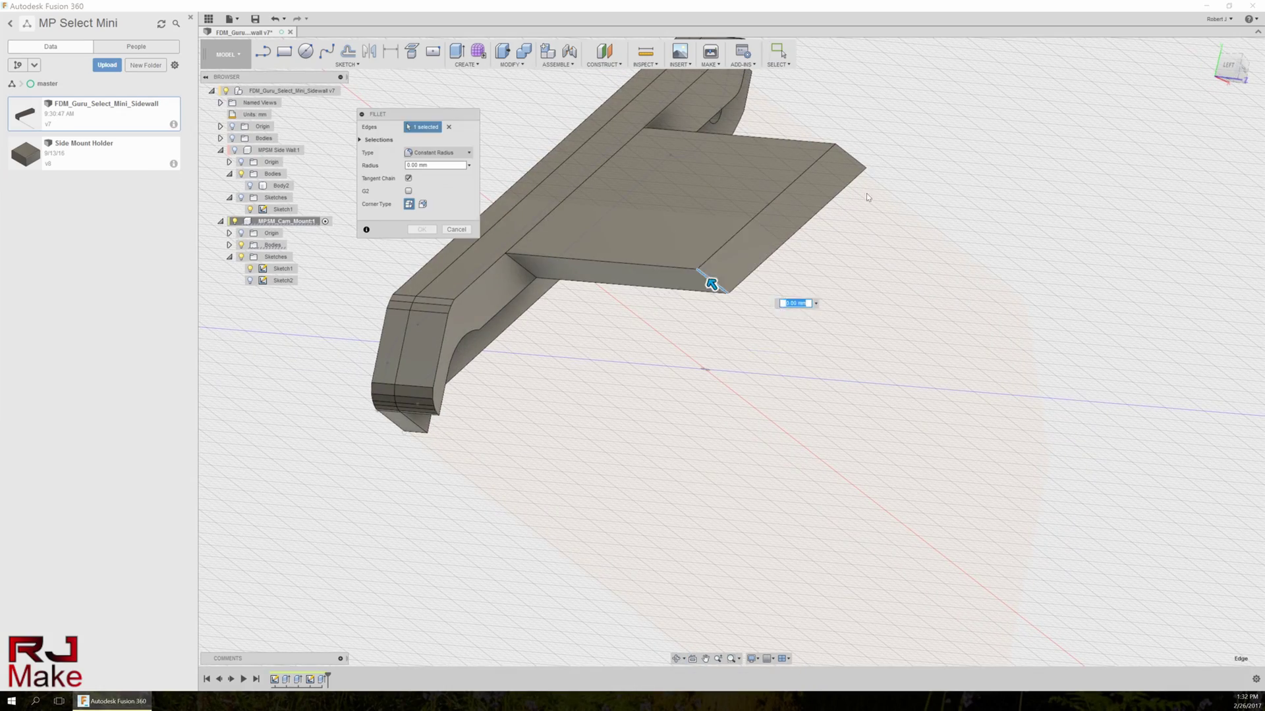
pyautogui.keyDown('shift'); pyautogui.moveTo(819, 343); pyautogui.dragTo(869, 352, button='middle'); pyautogui.keyUp('shift')
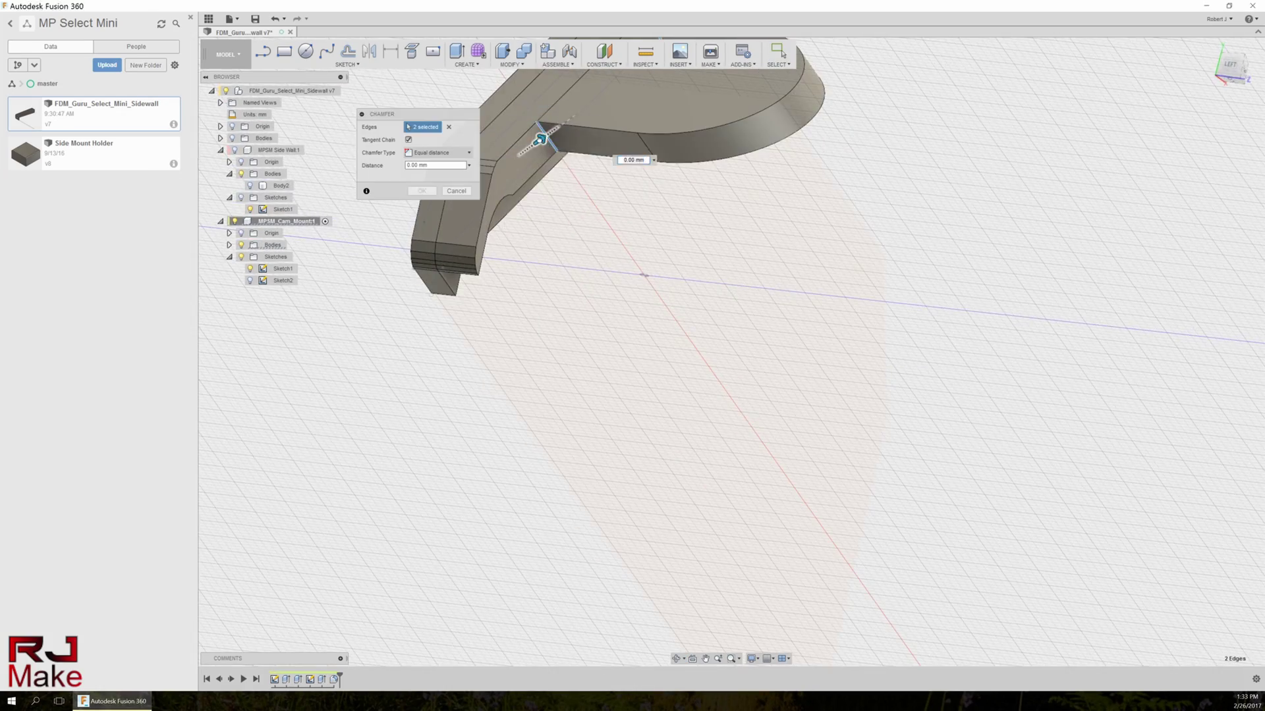
pyautogui.scroll(5, 540, 130)
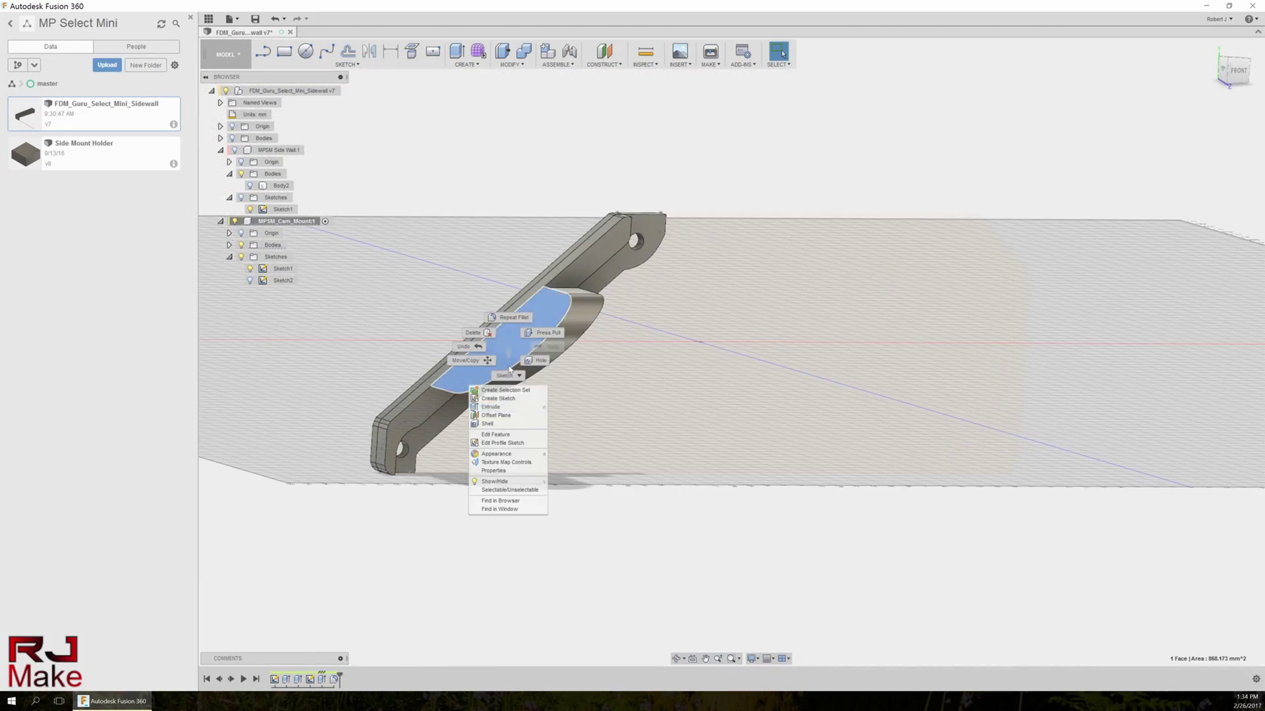
# Sketch a 15 × 20 mm rectangle on the rounded tab's face
pyautogui.click(511, 399)
pyautogui.click(347, 64)
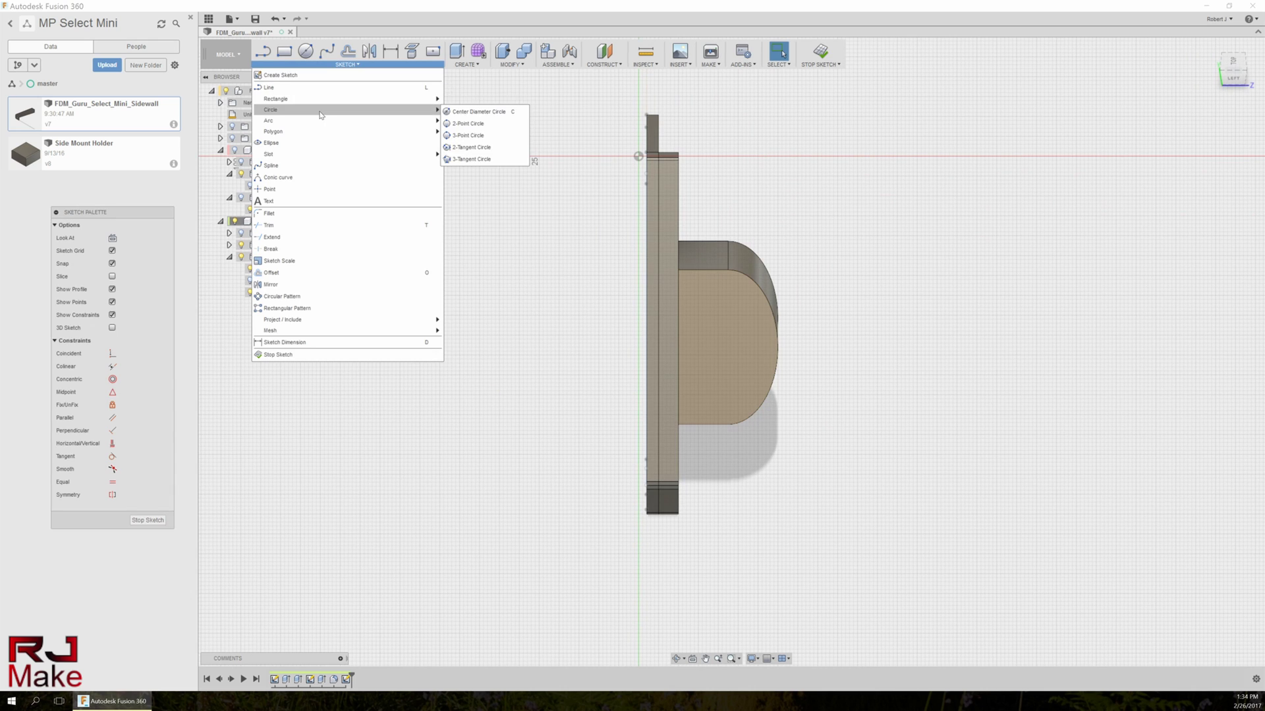
pyautogui.moveTo(322, 104)
pyautogui.press('r')
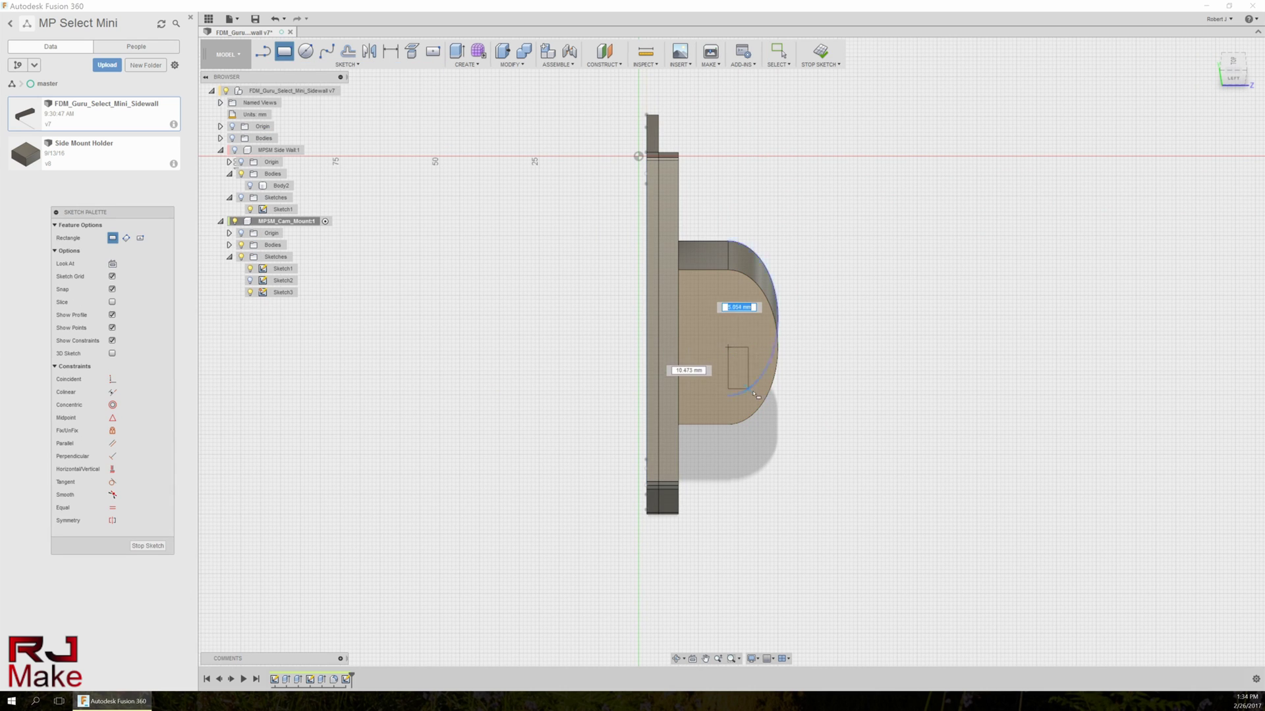
pyautogui.scroll(3, 696, 294)
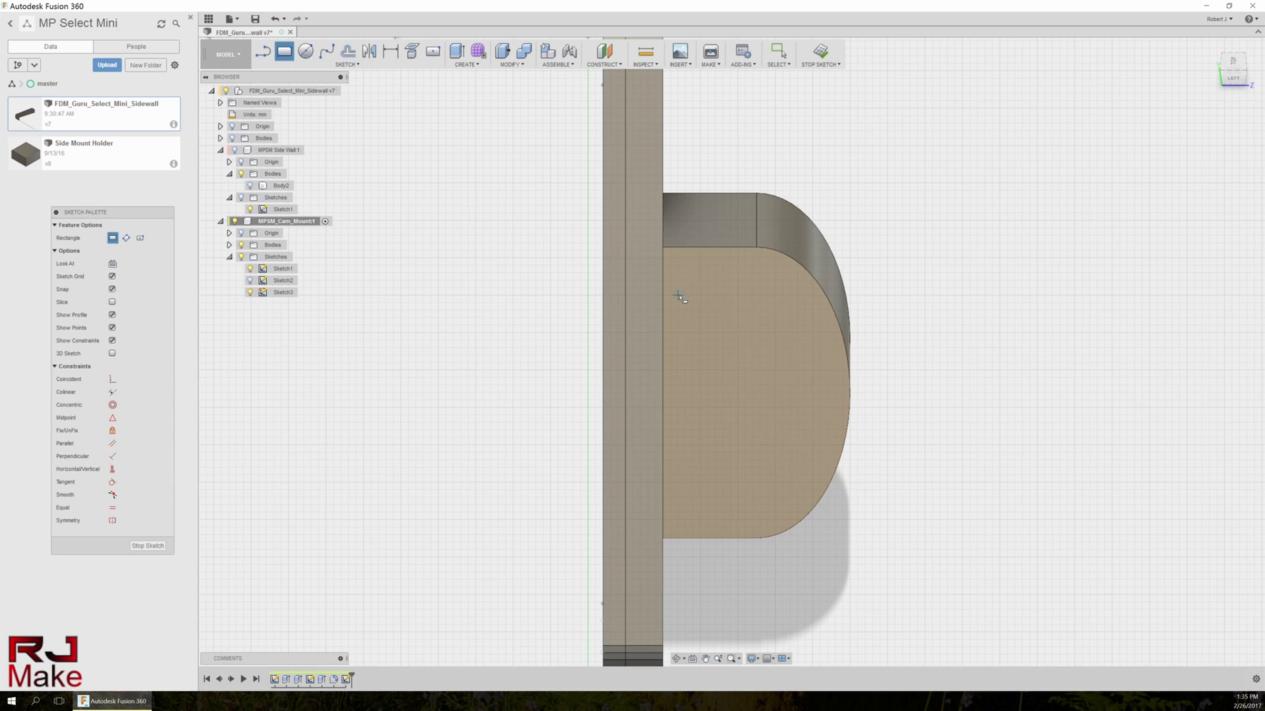
pyautogui.click(811, 465)
pyautogui.press('Escape')
pyautogui.click(804, 409)
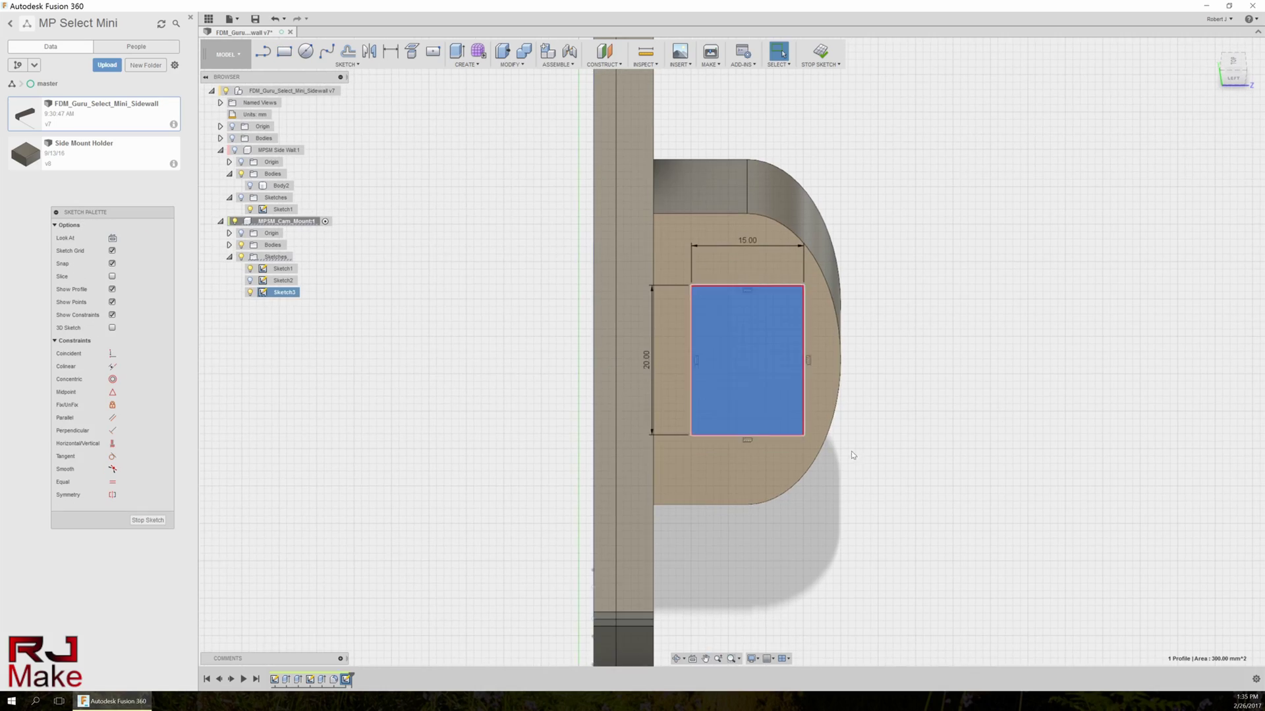
pyautogui.moveTo(853, 451)
pyautogui.keyDown('shift'); pyautogui.mouseDown(button='middle')
pyautogui.moveTo(740, 481)
pyautogui.moveTo(312, 132)
pyautogui.mouseUp(button='middle'); pyautogui.keyUp('shift')
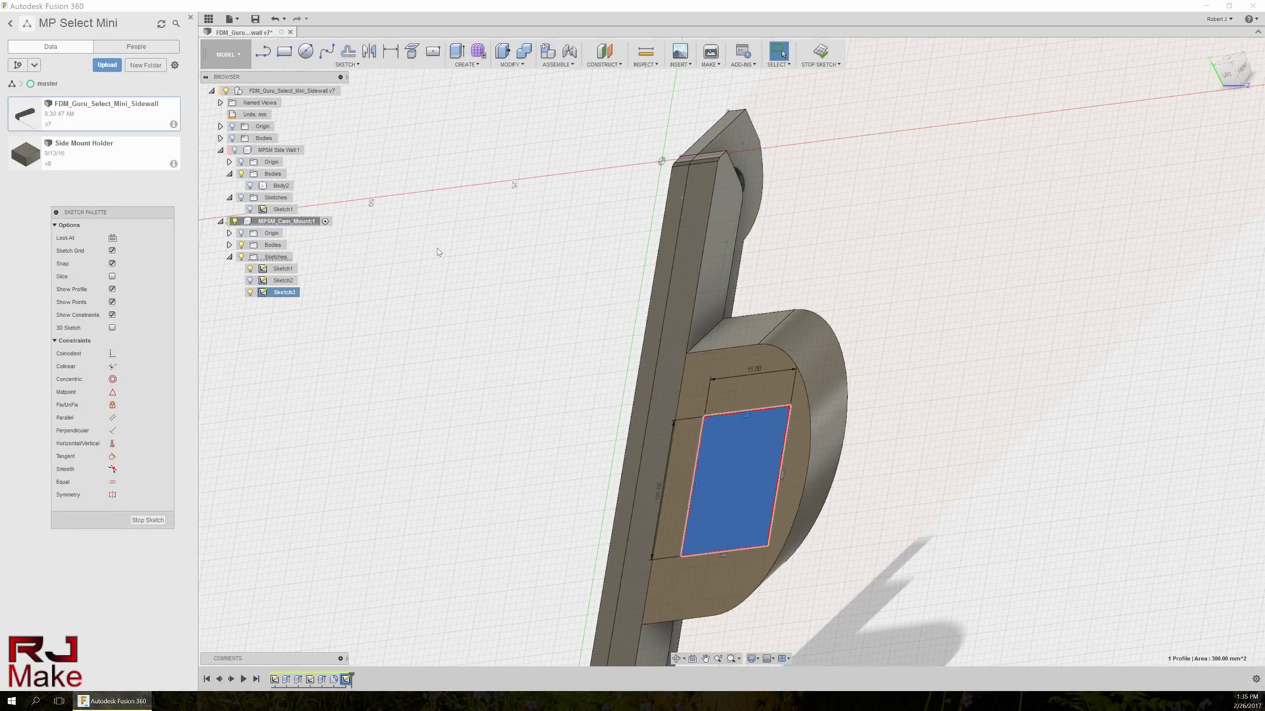
pyautogui.press('Escape')
# Select Body1 in the model tree, then reselect the rectangle profile on the tab
pyautogui.click(229, 245)
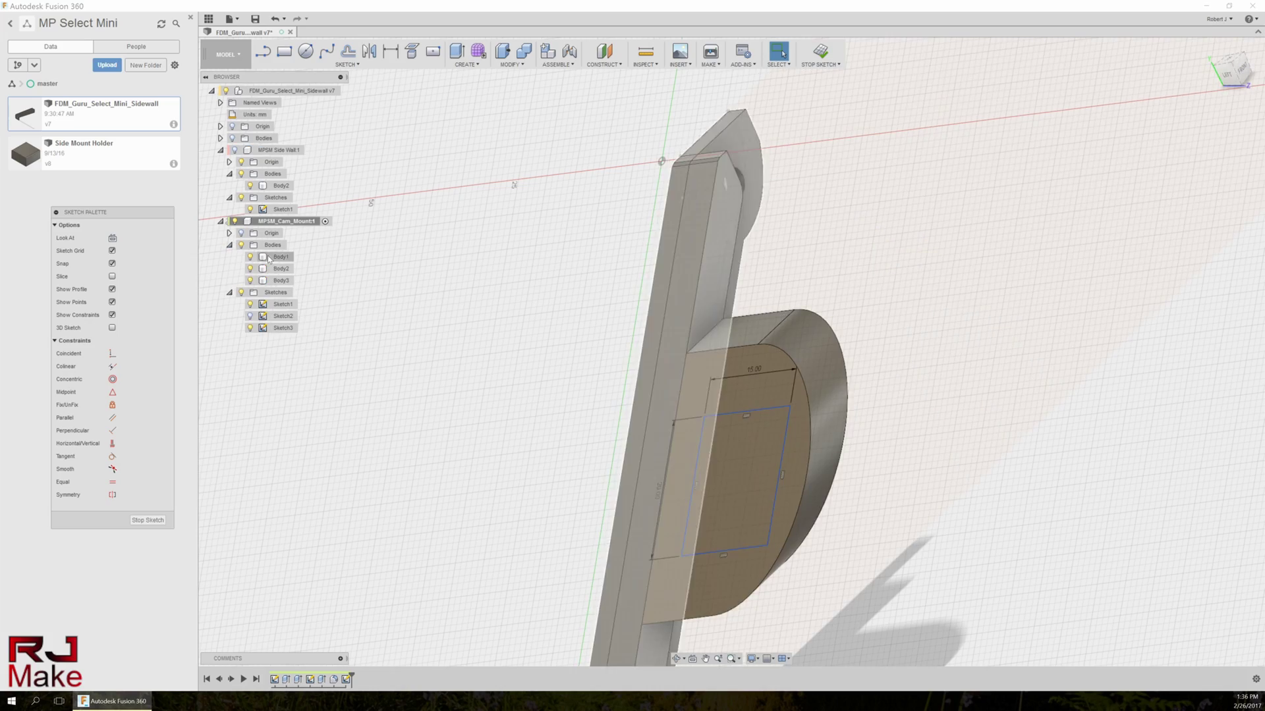
pyautogui.click(281, 256)
pyautogui.moveTo(281, 257)
pyautogui.keyDown('shift'); pyautogui.mouseDown(button='middle')
pyautogui.moveTo(527, 303)
pyautogui.moveTo(687, 466)
pyautogui.moveTo(496, 537)
pyautogui.mouseUp(button='middle'); pyautogui.keyUp('shift')
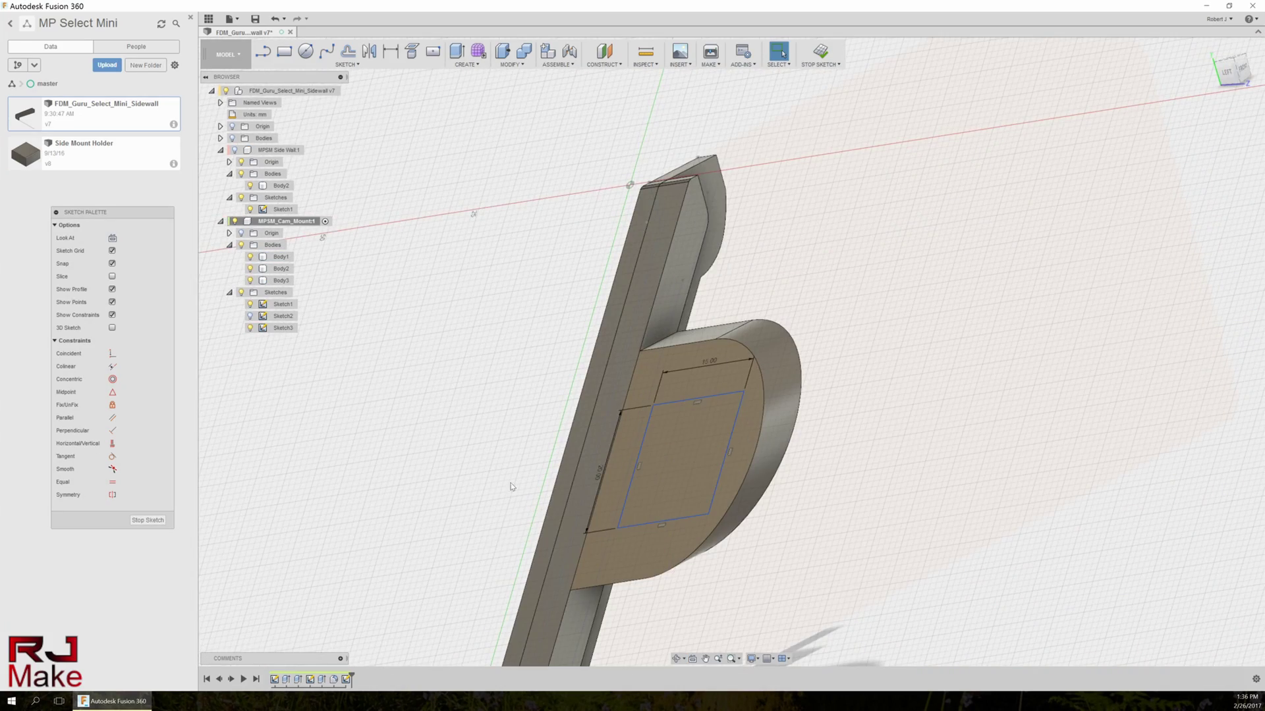
pyautogui.moveTo(512, 487)
pyautogui.mouseDown(button='middle')
pyautogui.moveTo(489, 424)
pyautogui.moveTo(625, 419)
pyautogui.mouseUp(button='middle')
pyautogui.click(624, 419)
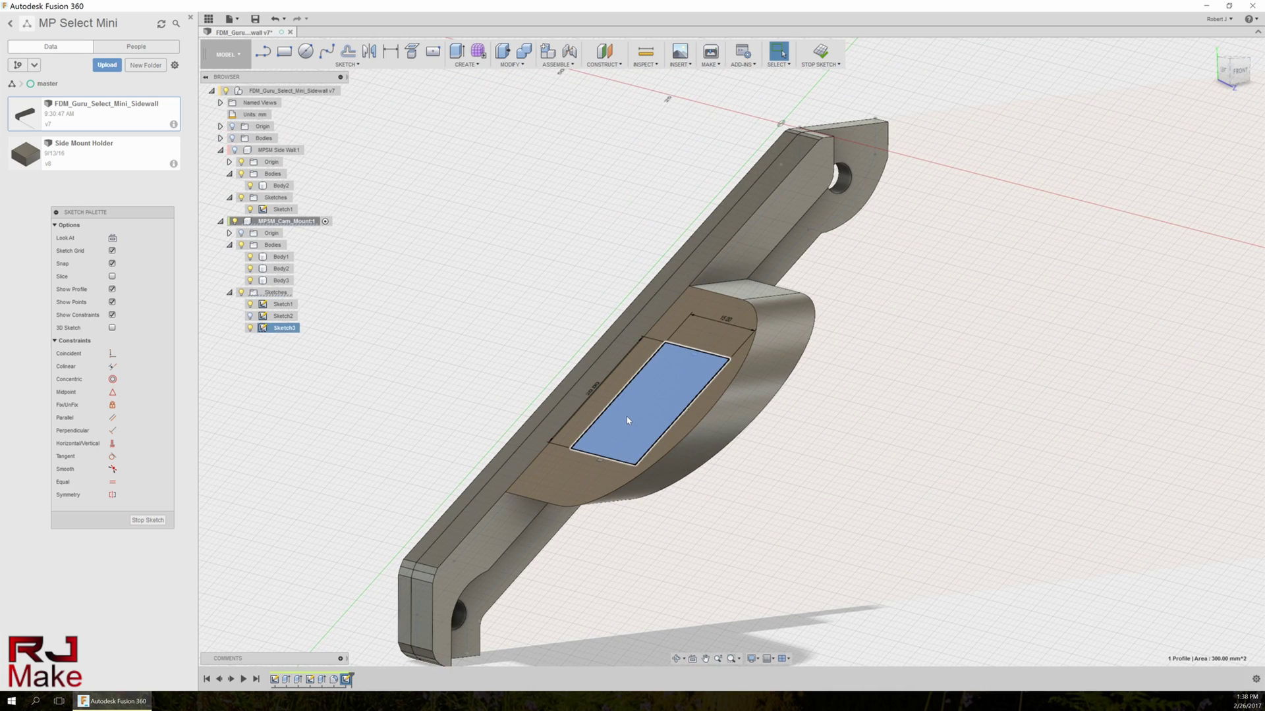
# Extrude the 15 × 20 mm rectangle up into a solid block
pyautogui.press('e')
pyautogui.moveTo(602, 353); pyautogui.dragTo(573, 293)
pyautogui.press('Return')
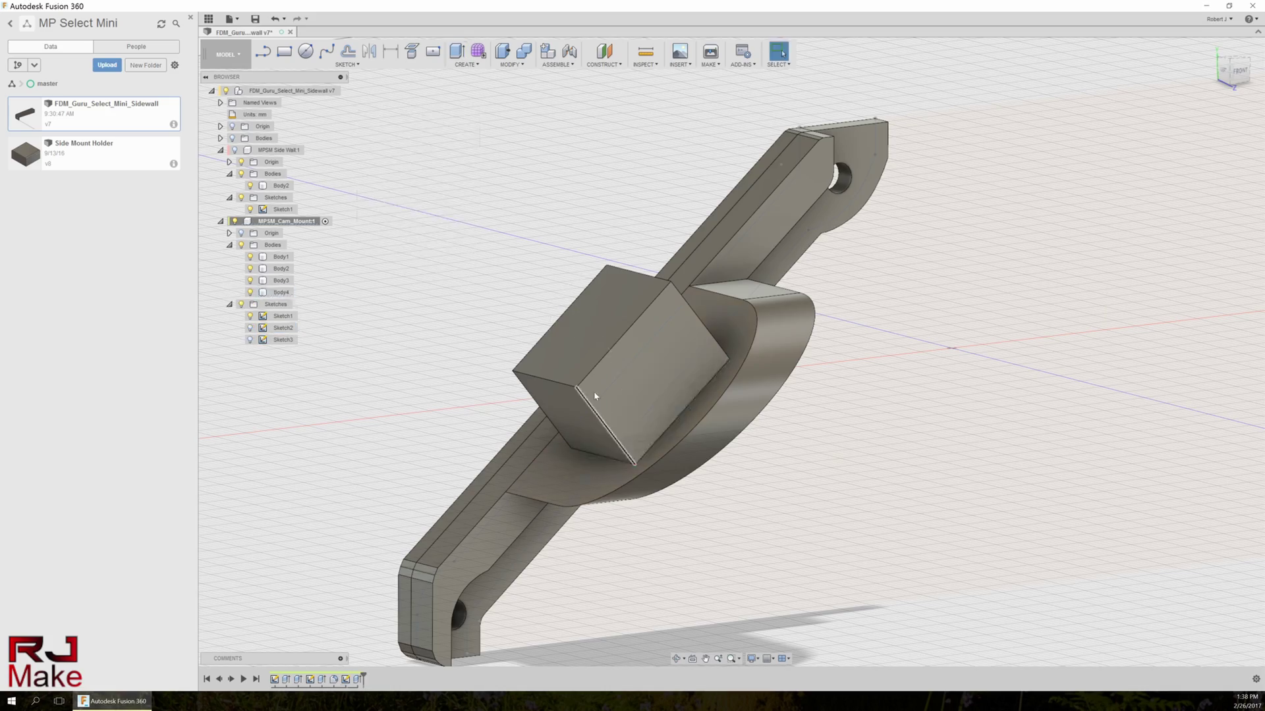
pyautogui.keyDown('shift'); pyautogui.moveTo(573, 294); pyautogui.dragTo(517, 162, button='middle'); pyautogui.keyUp('shift')
# Try a draft on the block's faces, then cancel it without applying
pyautogui.click(512, 64)
pyautogui.click(530, 123)
pyautogui.click(579, 276)
pyautogui.keyDown('shift'); pyautogui.moveTo(579, 277); pyautogui.dragTo(596, 286, button='middle'); pyautogui.keyUp('shift')
pyautogui.click(602, 283)
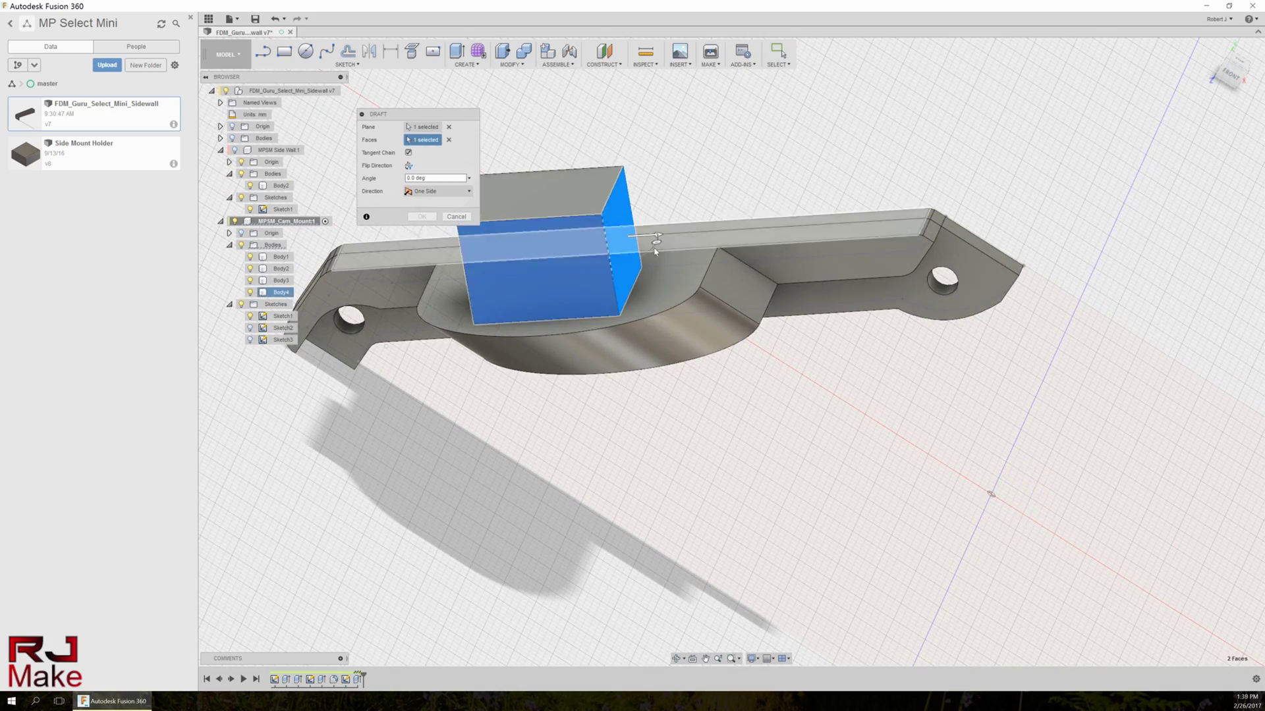
pyautogui.click(604, 191)
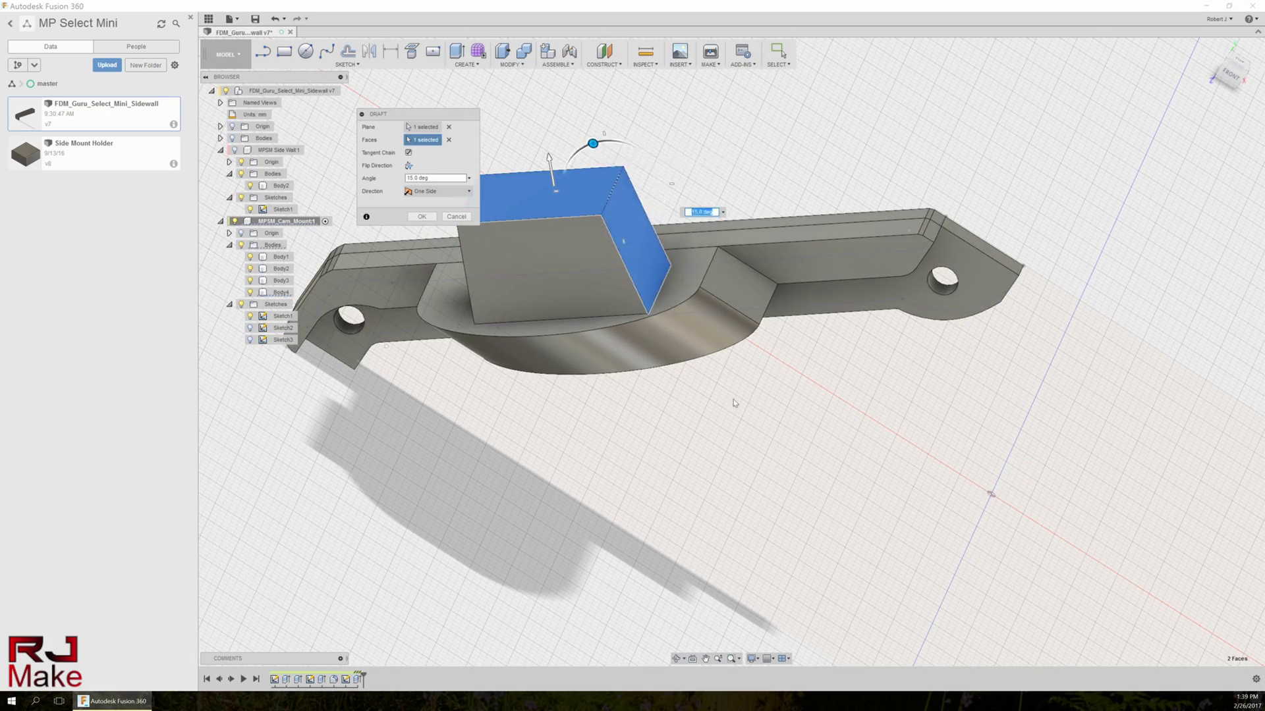
pyautogui.keyDown('shift'); pyautogui.moveTo(735, 403); pyautogui.dragTo(725, 382, button='middle'); pyautogui.keyUp('shift')
pyautogui.press('Escape')
pyautogui.click(512, 64)
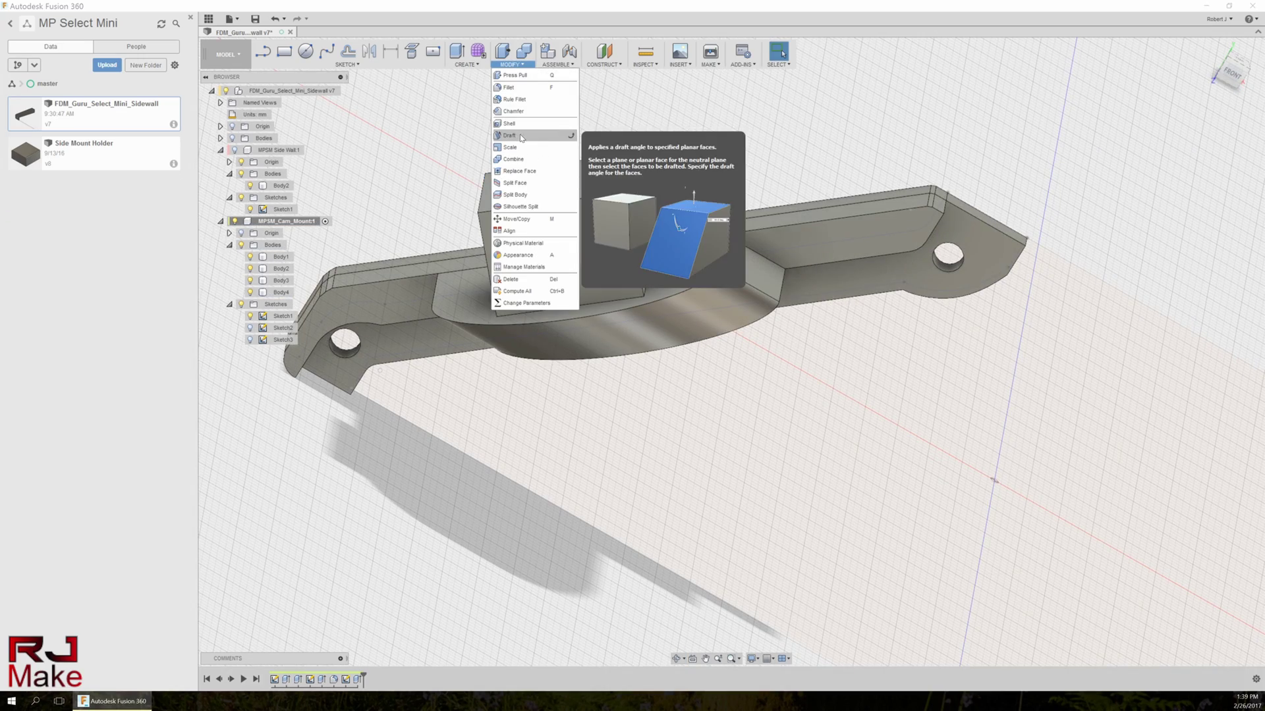
pyautogui.press('Escape')
pyautogui.keyDown('shift'); pyautogui.moveTo(580, 316); pyautogui.dragTo(612, 206, button='middle'); pyautogui.keyUp('shift')
# Chamfer the block's edge by 13 mm
pyautogui.click(556, 176)
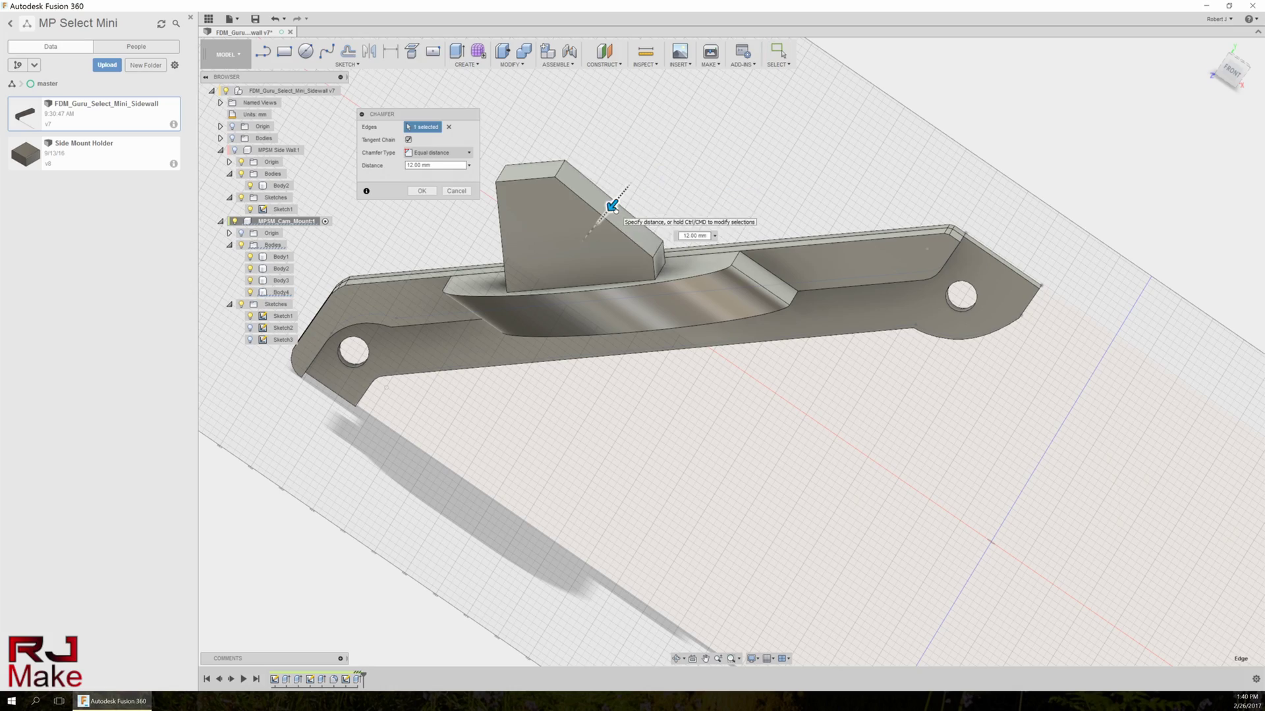
pyautogui.moveTo(613, 206); pyautogui.dragTo(626, 199)
pyautogui.keyDown('shift'); pyautogui.moveTo(625, 199); pyautogui.dragTo(665, 324, button='middle'); pyautogui.keyUp('shift')
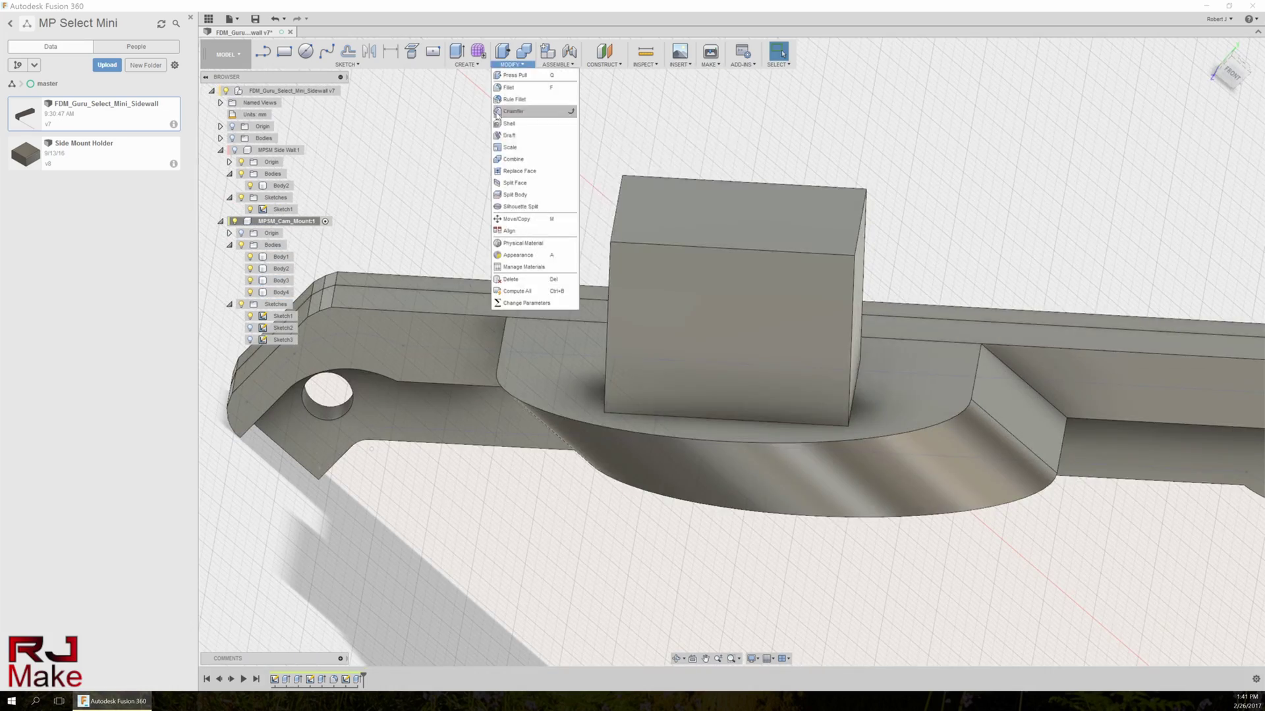
# Draft the block's side faces at 20 degrees to form a slanted wedge
pyautogui.click(535, 136)
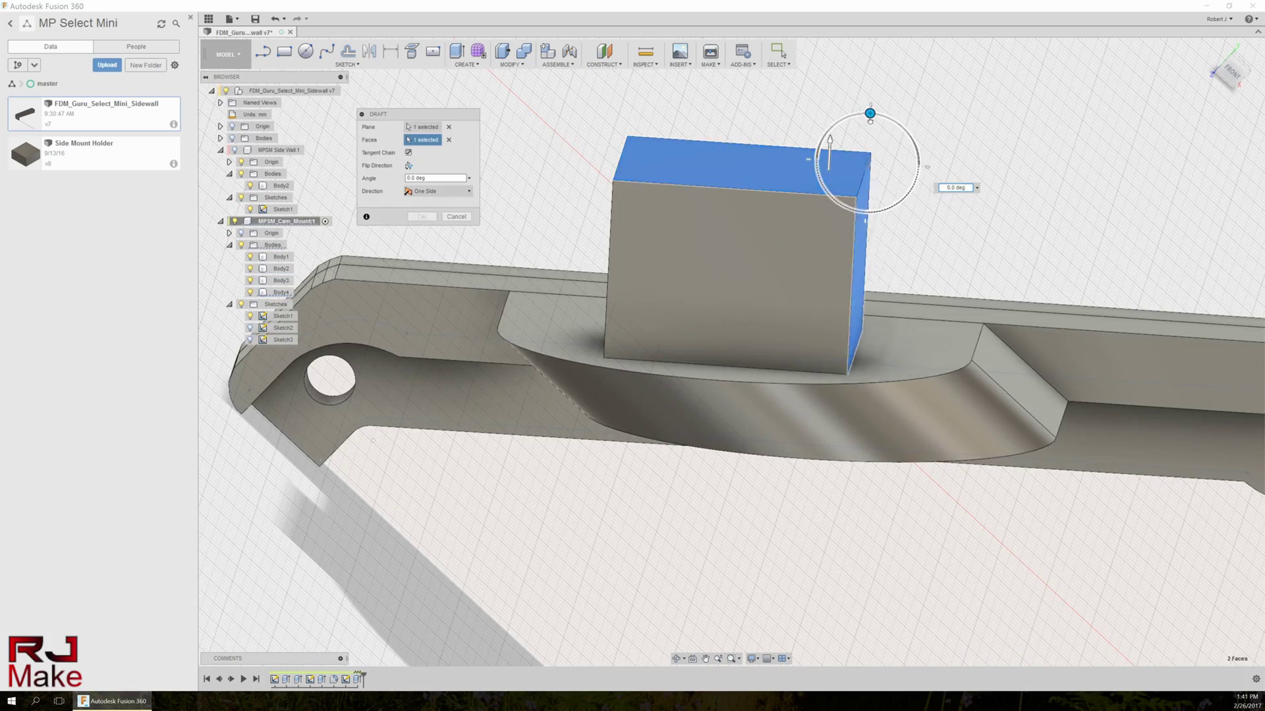
pyautogui.moveTo(870, 113); pyautogui.dragTo(846, 99)
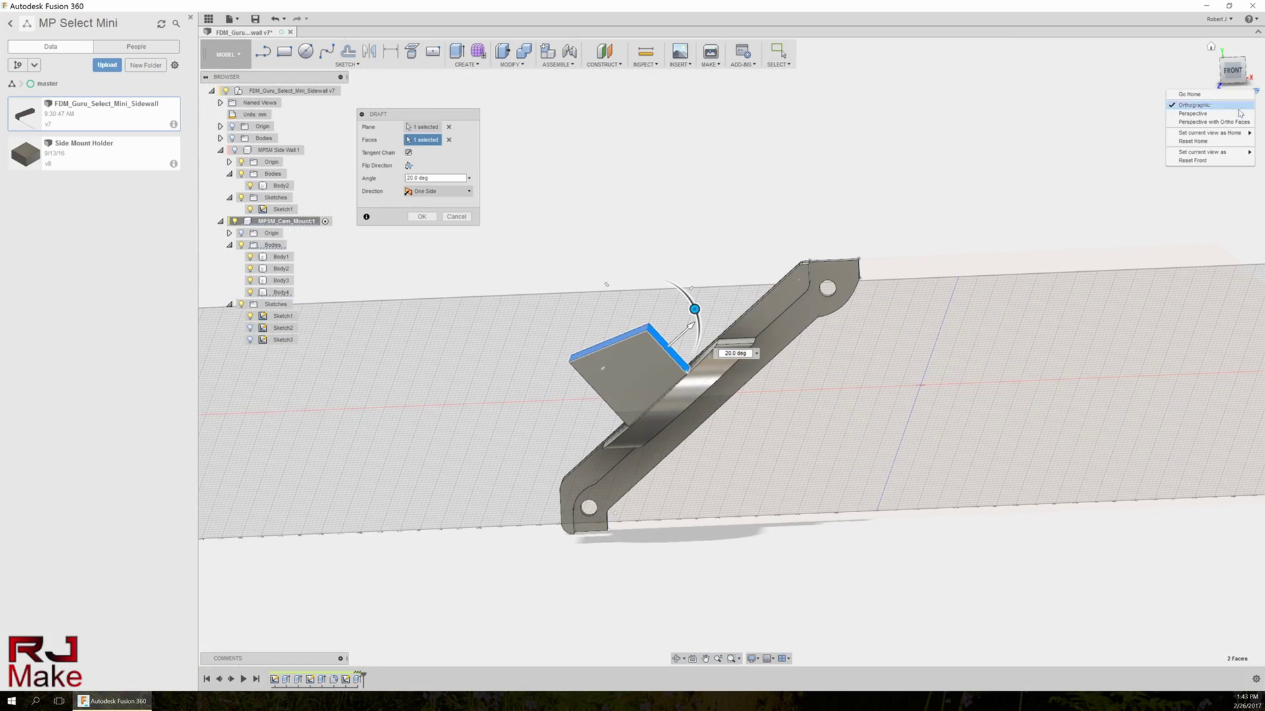
pyautogui.click(1218, 94)
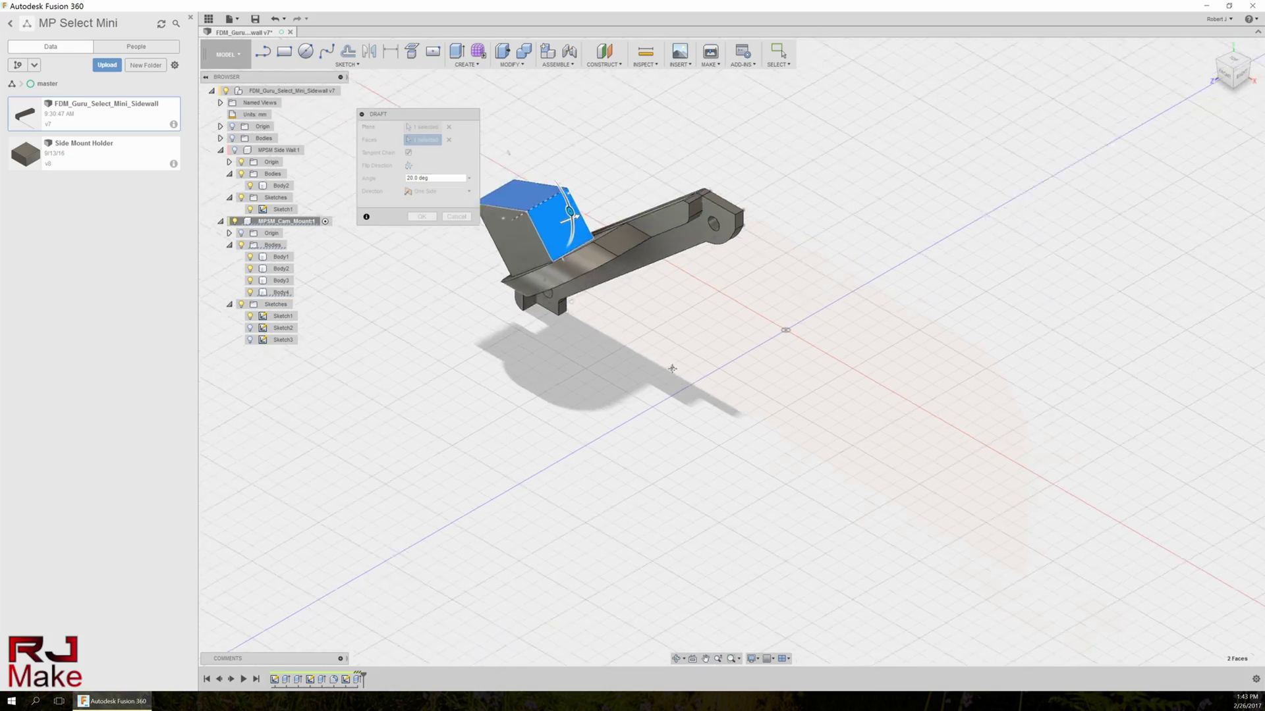
pyautogui.keyDown('shift'); pyautogui.moveTo(672, 368); pyautogui.dragTo(825, 462, button='middle'); pyautogui.keyUp('shift')
pyautogui.keyDown('shift'); pyautogui.moveTo(690, 360); pyautogui.dragTo(720, 359, button='middle'); pyautogui.keyUp('shift')
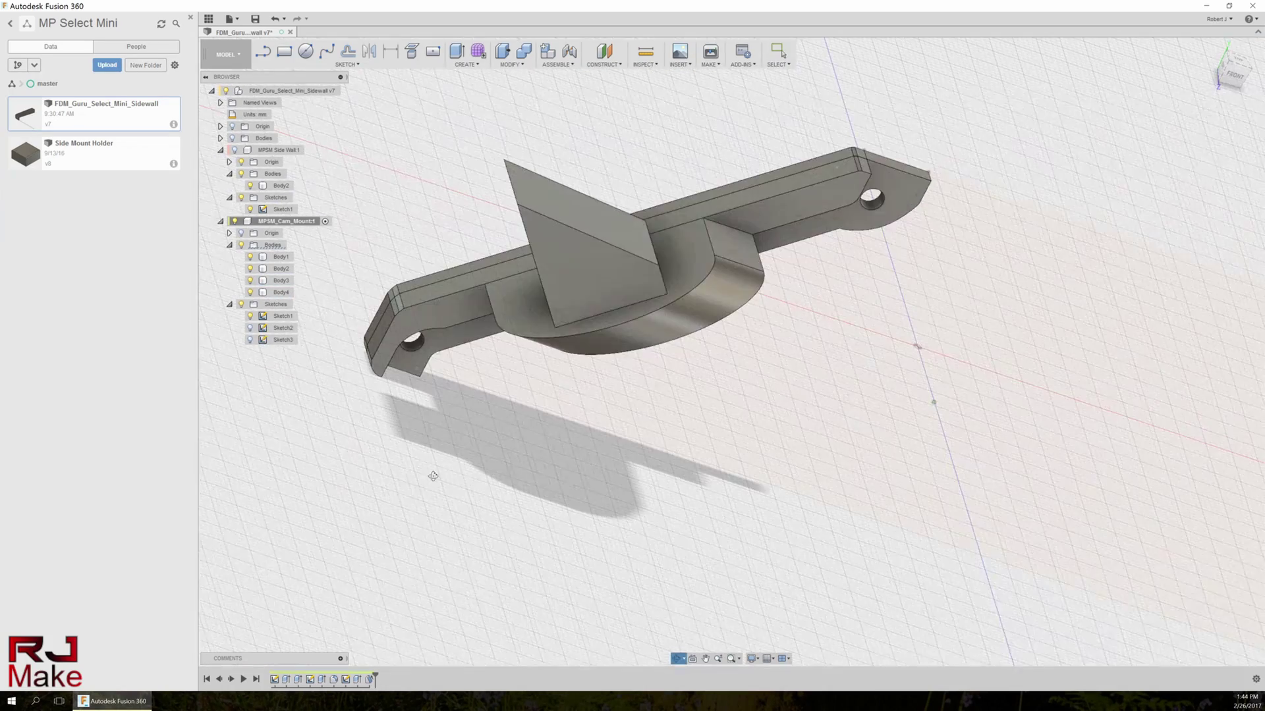
# Reopen Sketch3 for editing and inspect the part from several angles
pyautogui.rightClick(343, 679)
pyautogui.click(371, 607)
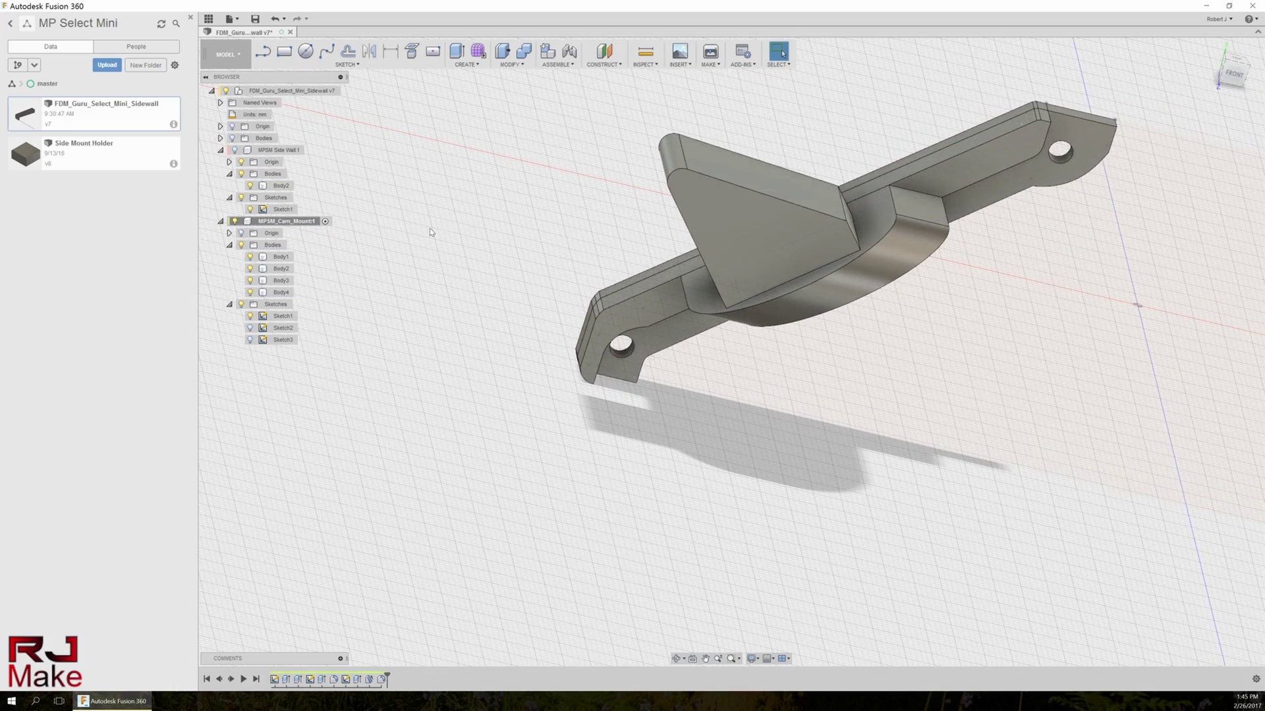
pyautogui.keyDown('shift'); pyautogui.moveTo(430, 228); pyautogui.dragTo(514, 164, button='middle'); pyautogui.keyUp('shift')
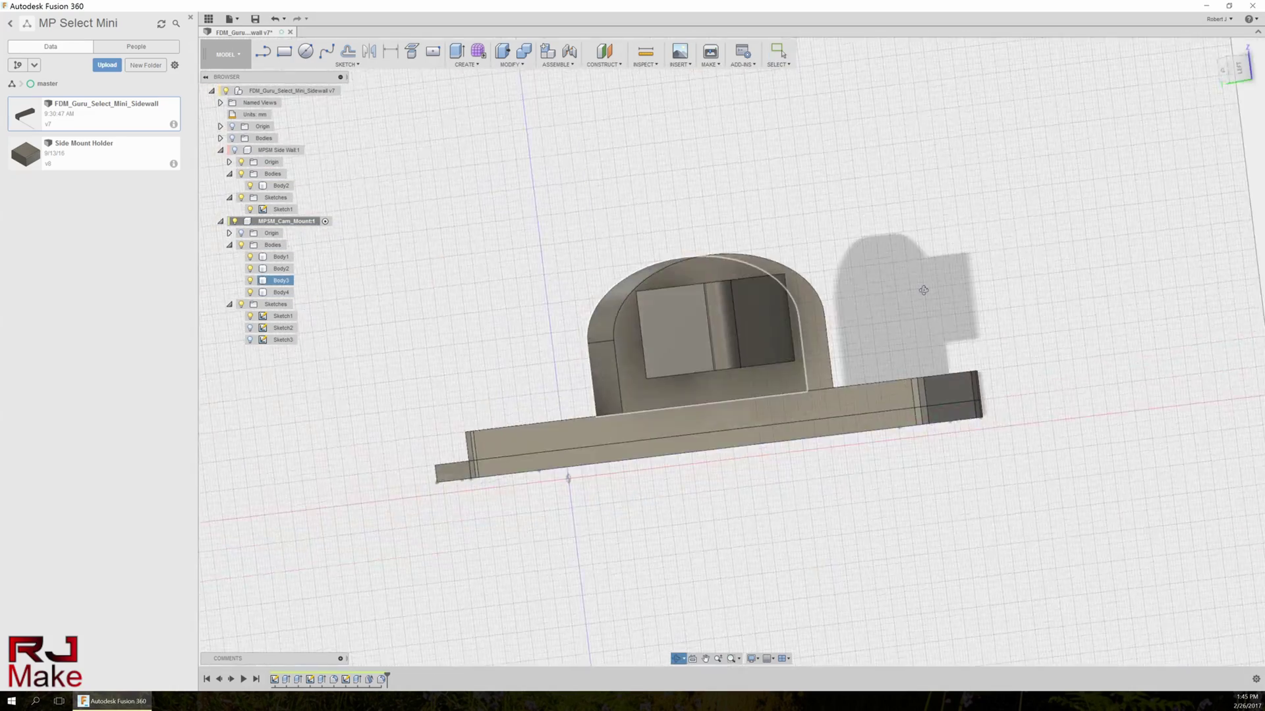
pyautogui.keyDown('shift'); pyautogui.moveTo(924, 290); pyautogui.dragTo(701, 221, button='middle'); pyautogui.keyUp('shift')
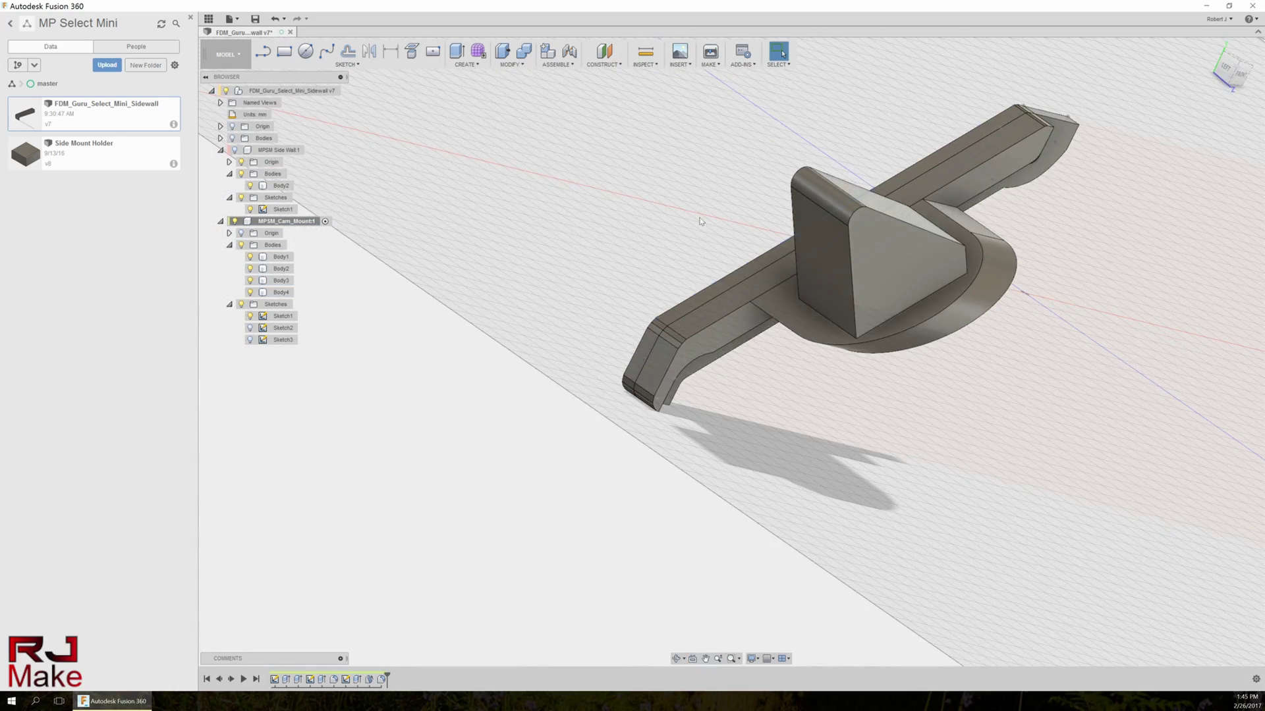
pyautogui.keyDown('shift'); pyautogui.moveTo(601, 253); pyautogui.dragTo(1135, 134, button='middle'); pyautogui.keyUp('shift')
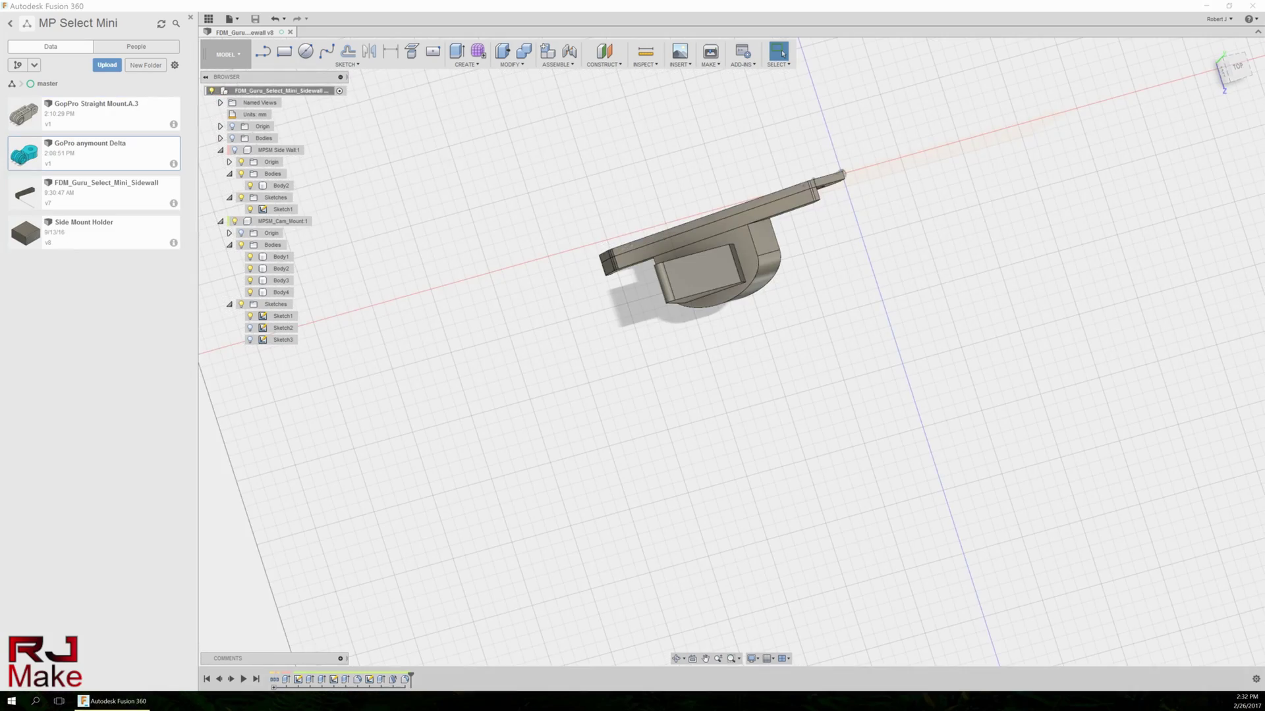
# Insert the GoPro swivel mount as a new component at the bracket
pyautogui.click(308, 98)
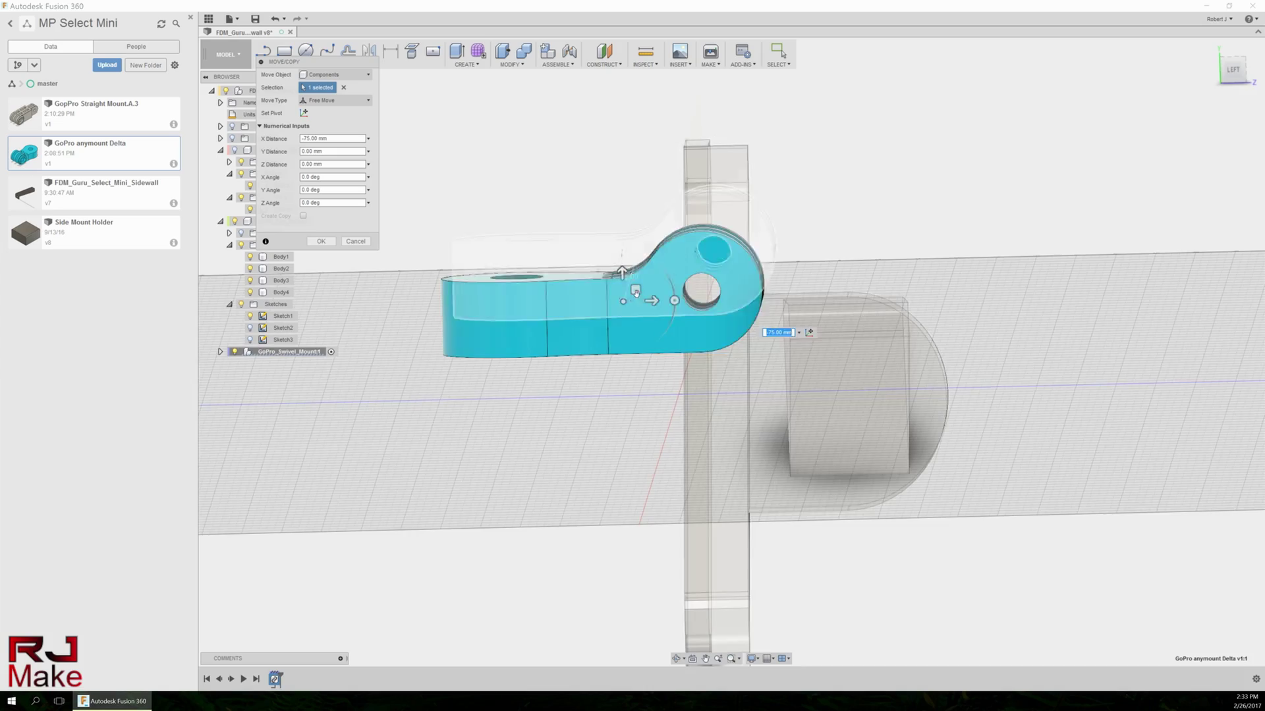
pyautogui.scroll(6, 903, 191)
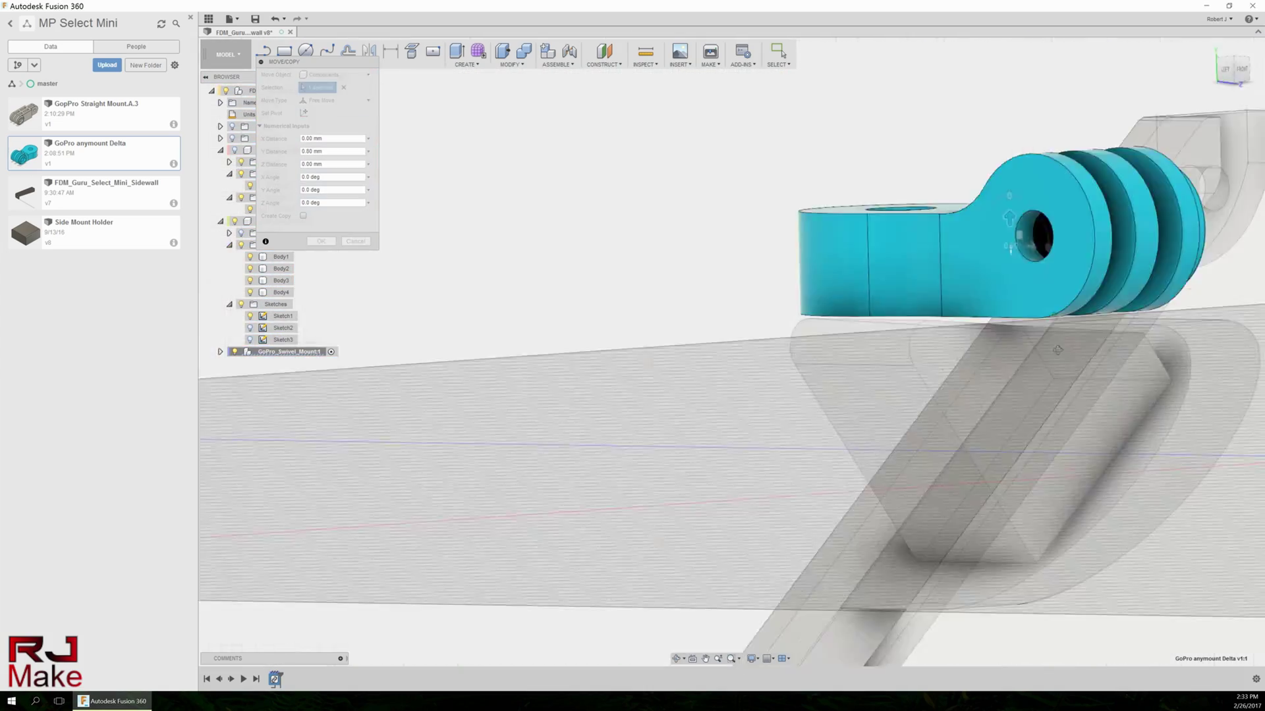
pyautogui.keyDown('shift'); pyautogui.moveTo(857, 250); pyautogui.dragTo(934, 300, button='middle'); pyautogui.keyUp('shift')
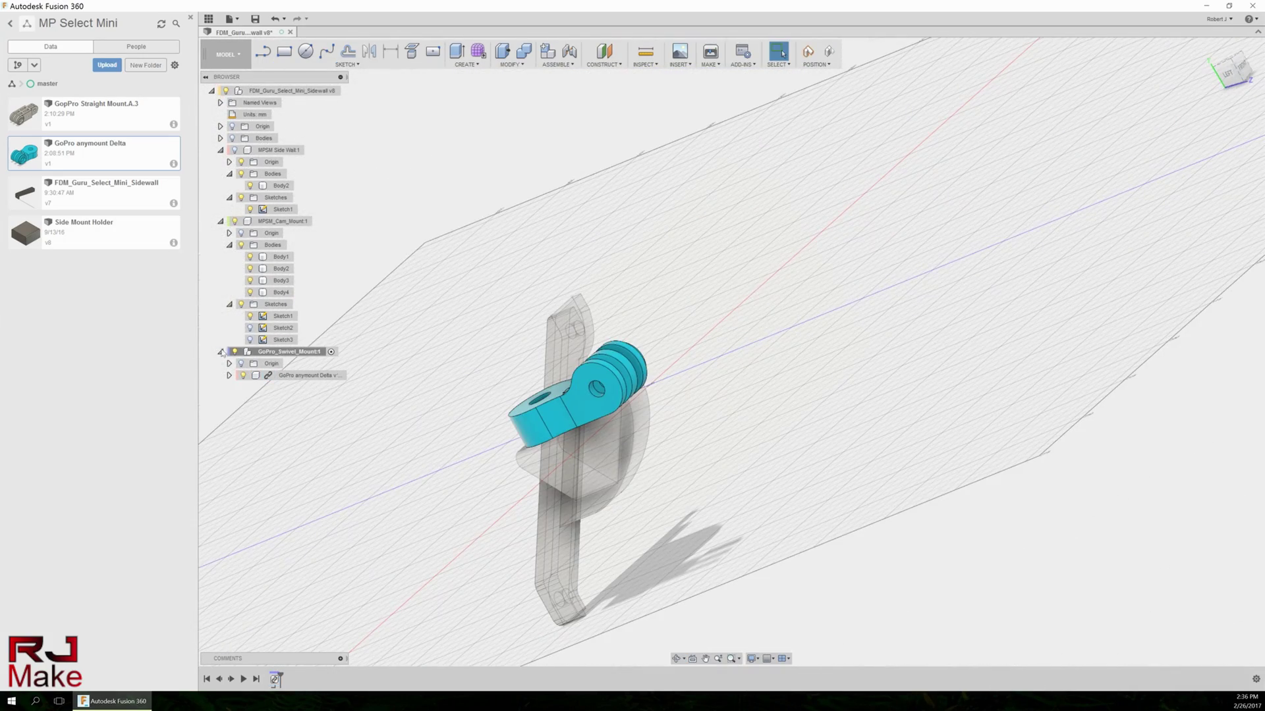
# Insert the GoPro Straight Mount into the design as another new component
pyautogui.rightClick(306, 90)
pyautogui.click(330, 99)
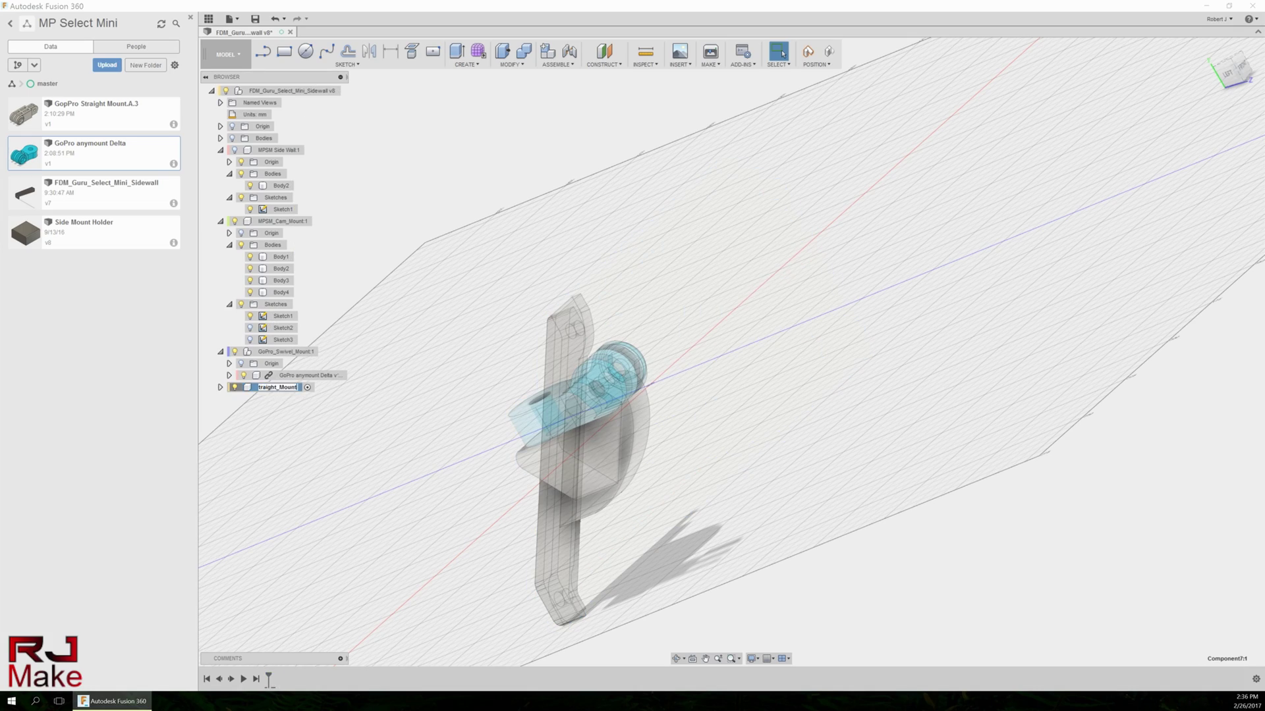
pyautogui.moveTo(378, 408); pyautogui.dragTo(395, 425)
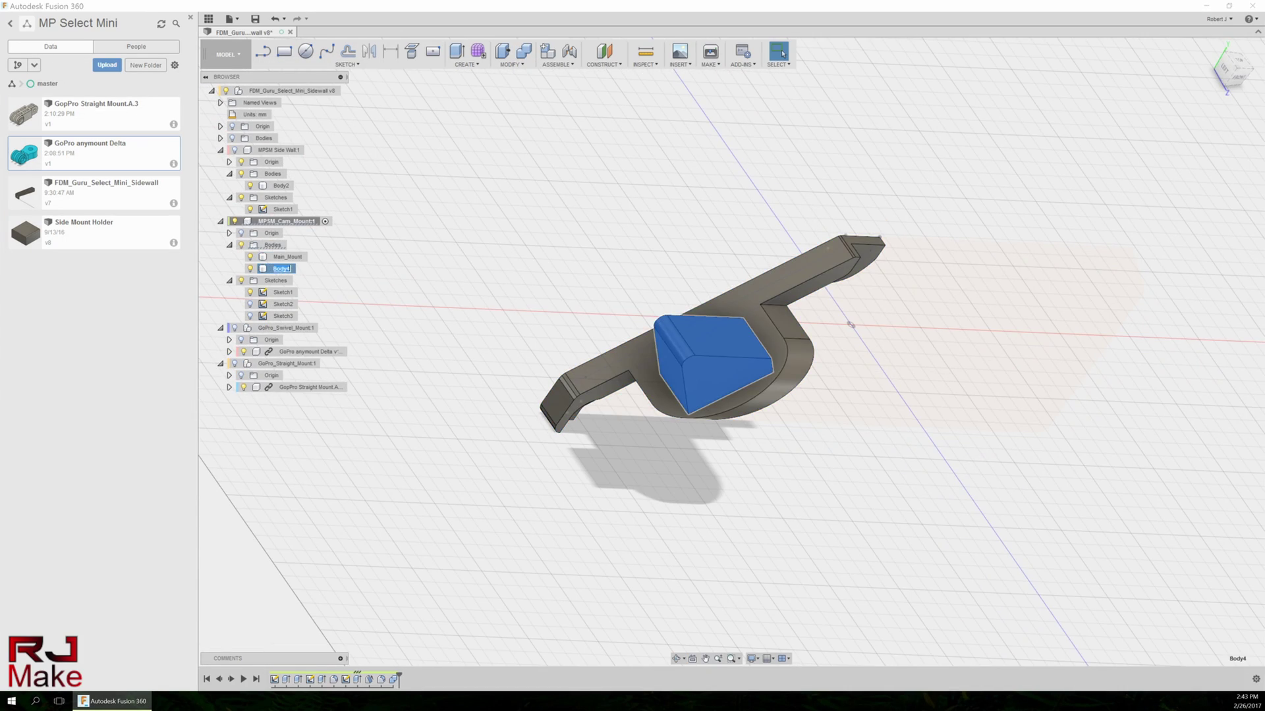
# Rename the wedge body to Angle_Mount
pyautogui.write('Angle_Mount')
pyautogui.press('Return')
pyautogui.keyDown('shift'); pyautogui.moveTo(823, 421); pyautogui.dragTo(797, 412, button='middle'); pyautogui.keyUp('shift')
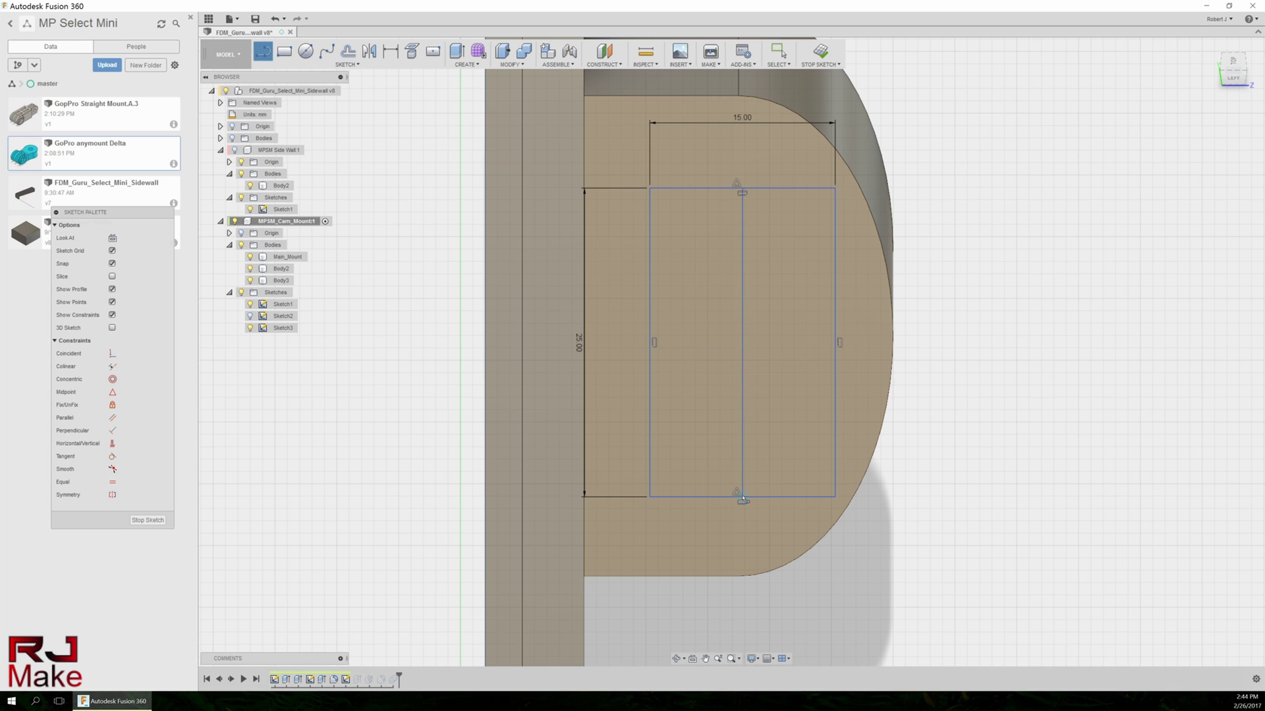
# Make the centre lines construction lines and add a circle centred on the rectangle
pyautogui.press('x')
pyautogui.press('c')
pyautogui.click(743, 342)
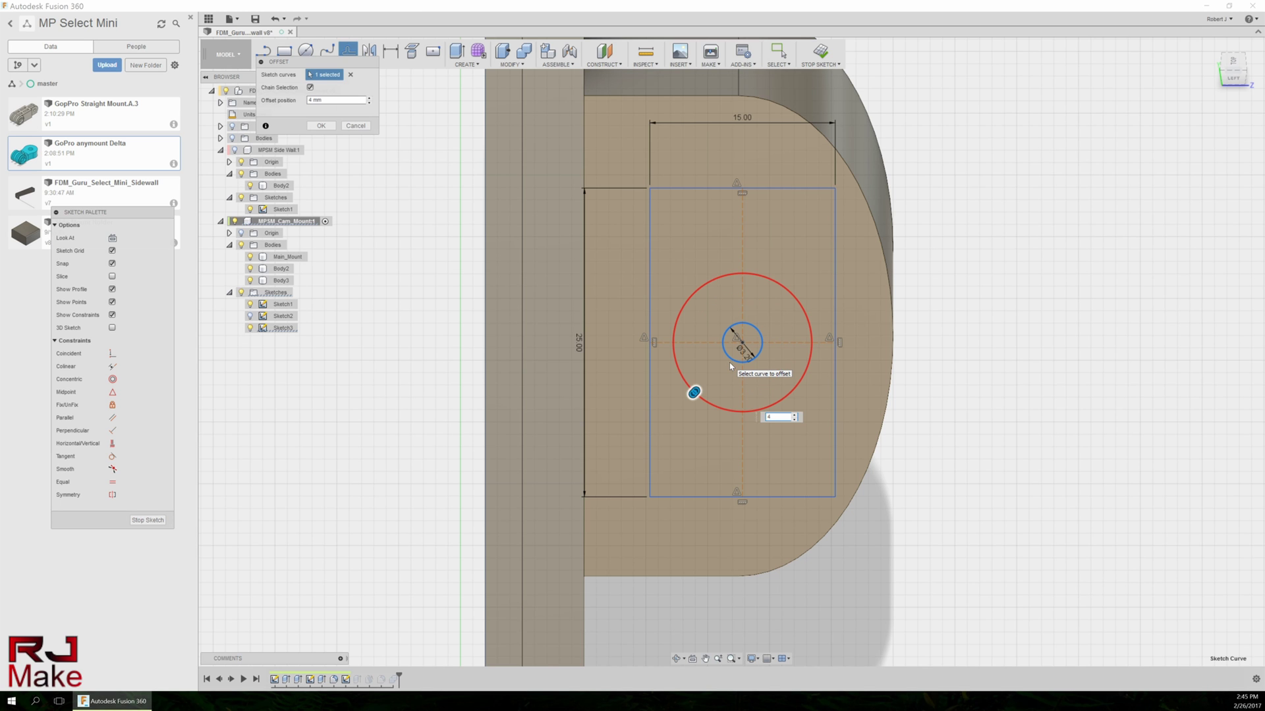
# Extrude the circle as a cut through the mount's rounded tab
pyautogui.press('e')
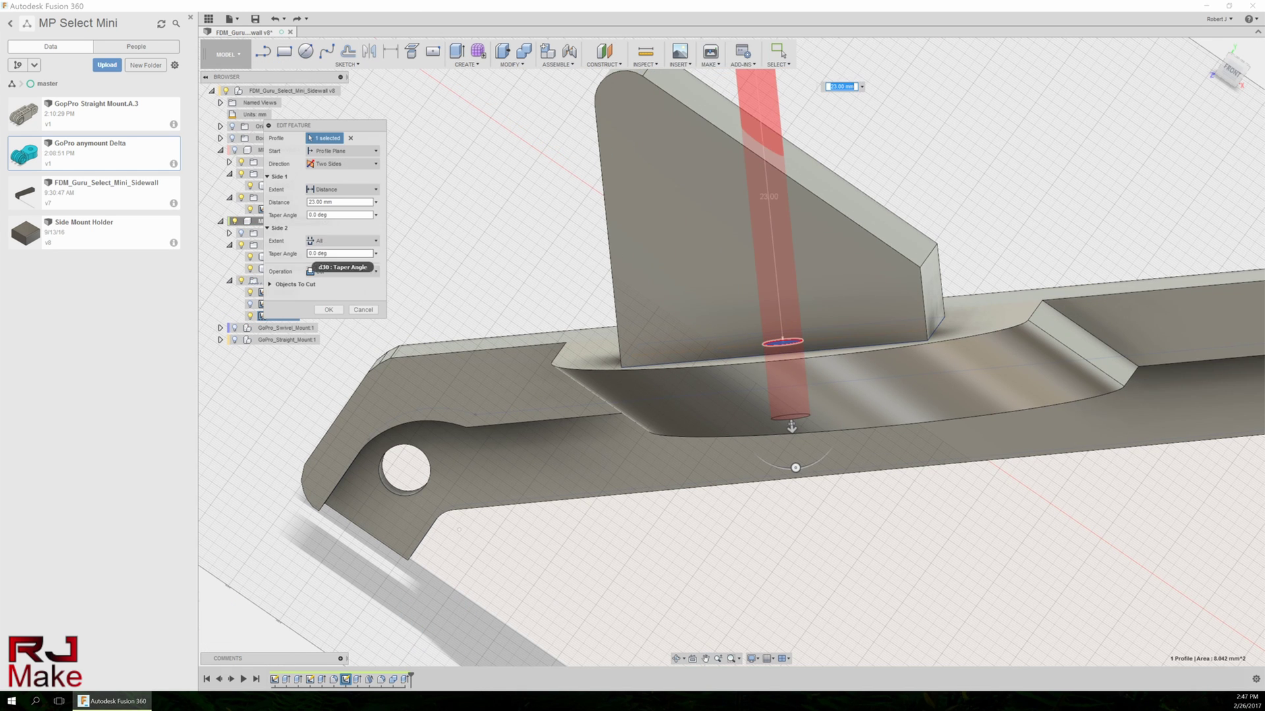
pyautogui.moveTo(643, 268)
pyautogui.keyDown('shift'); pyautogui.mouseDown(button='middle')
pyautogui.moveTo(875, 516)
pyautogui.moveTo(649, 243)
pyautogui.mouseUp(button='middle'); pyautogui.keyUp('shift')
pyautogui.press('Return')
pyautogui.click(649, 243)
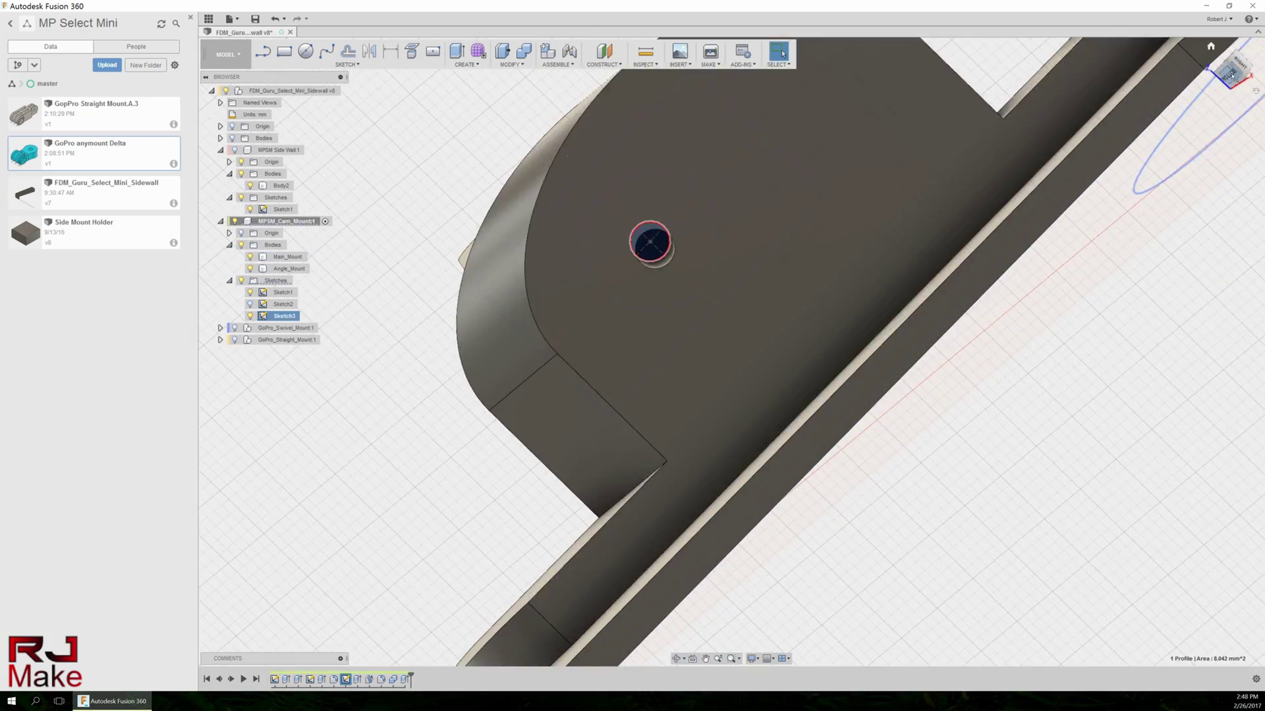
pyautogui.scroll(-10, 650, 243)
pyautogui.scroll(10, 614, 286)
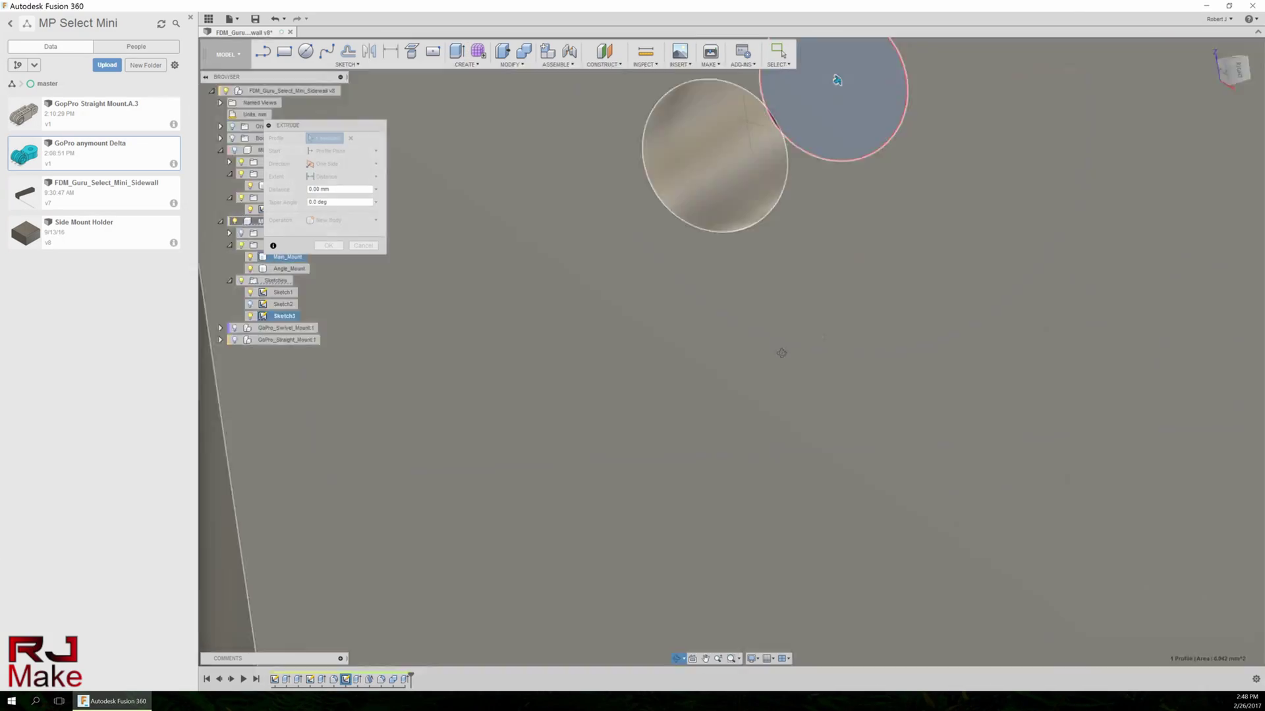
pyautogui.click(327, 284)
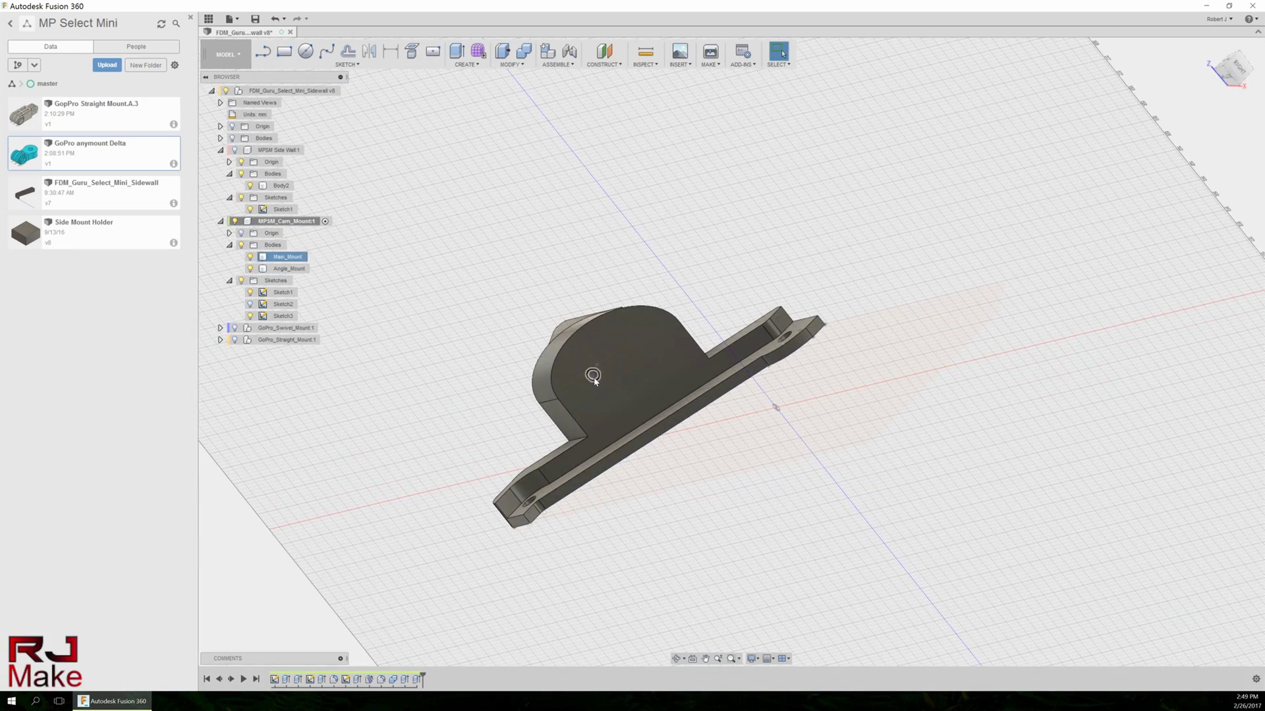
# Sketch a circle offset 7 mm around the block's hole and edit its 4.00 mm diameter dimension
pyautogui.click(465, 64)
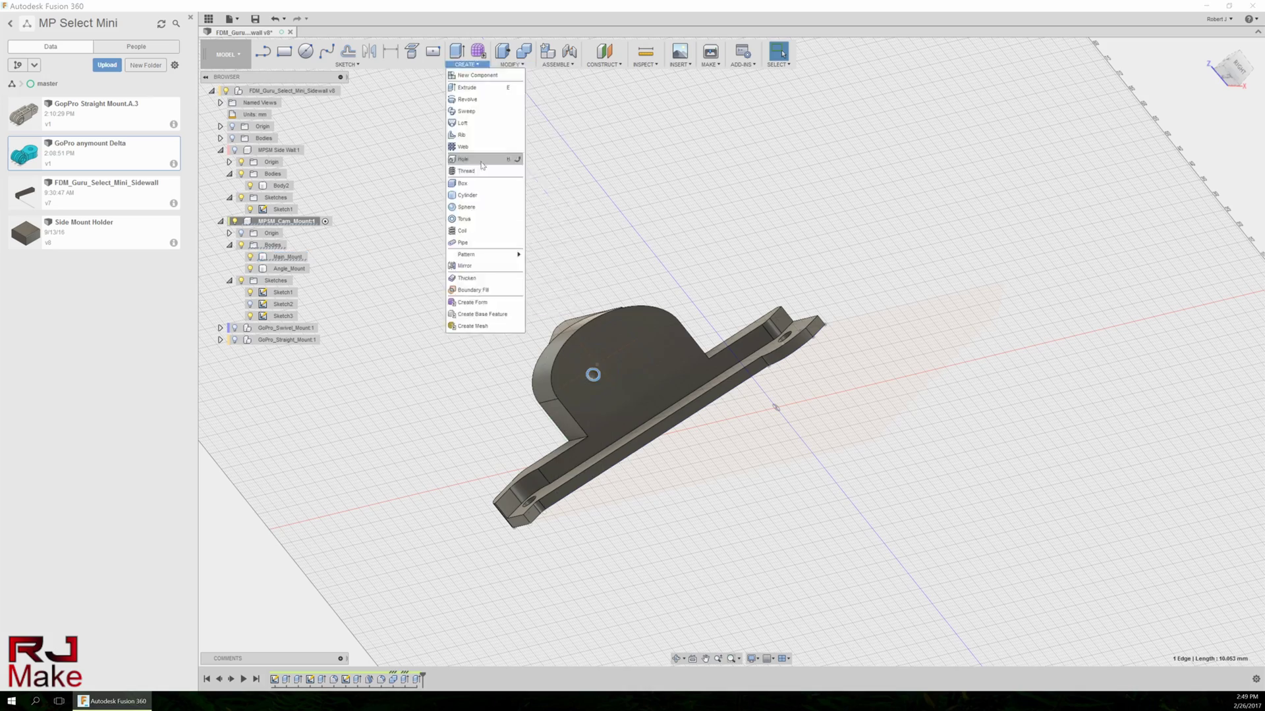
pyautogui.click(487, 210)
pyautogui.click(592, 372)
pyautogui.scroll(8, 527, 303)
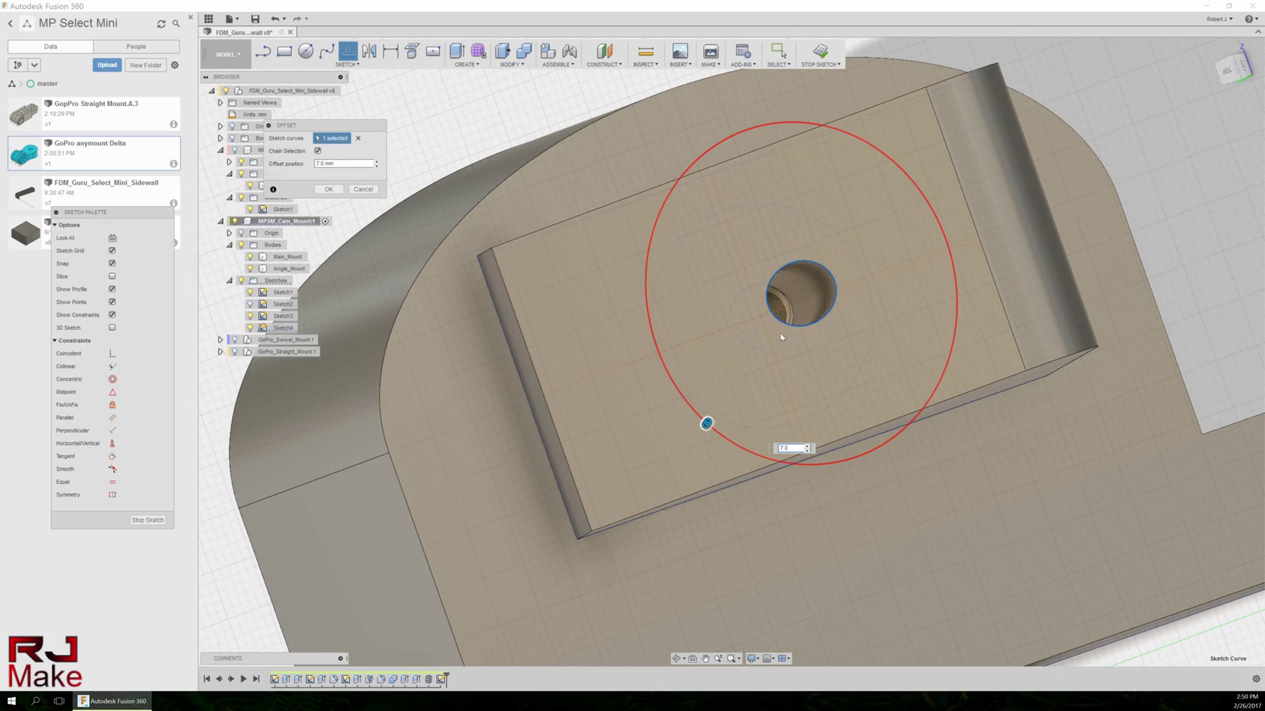
pyautogui.doubleClick(1078, 361)
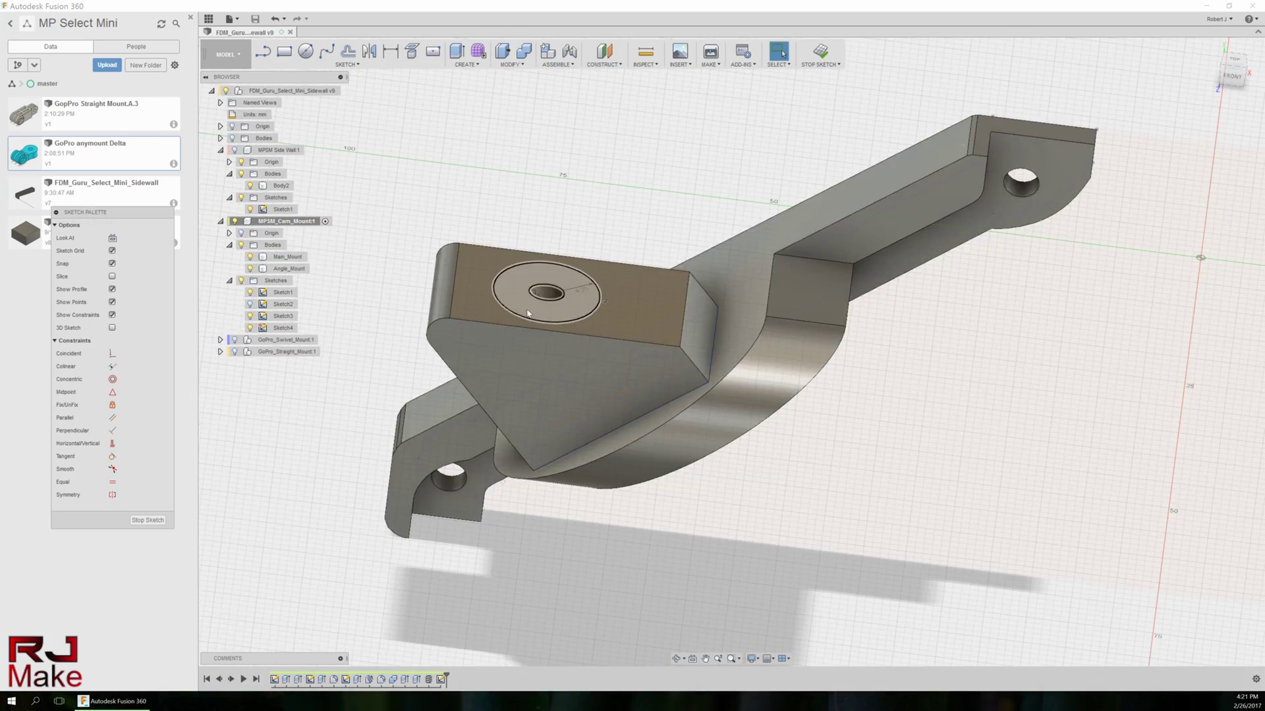
# Create a construction plane offset 1 mm from the mount's top face
pyautogui.rightClick(534, 309)
pyautogui.click(552, 305)
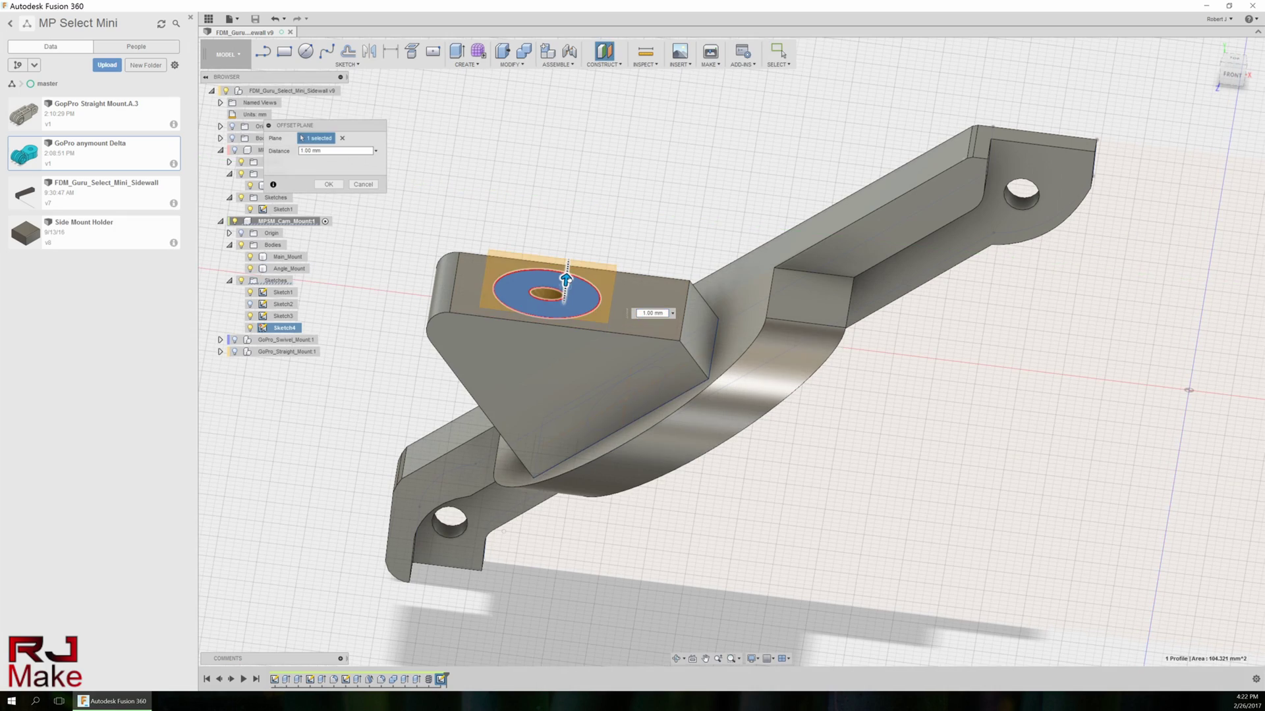
pyautogui.press('e')
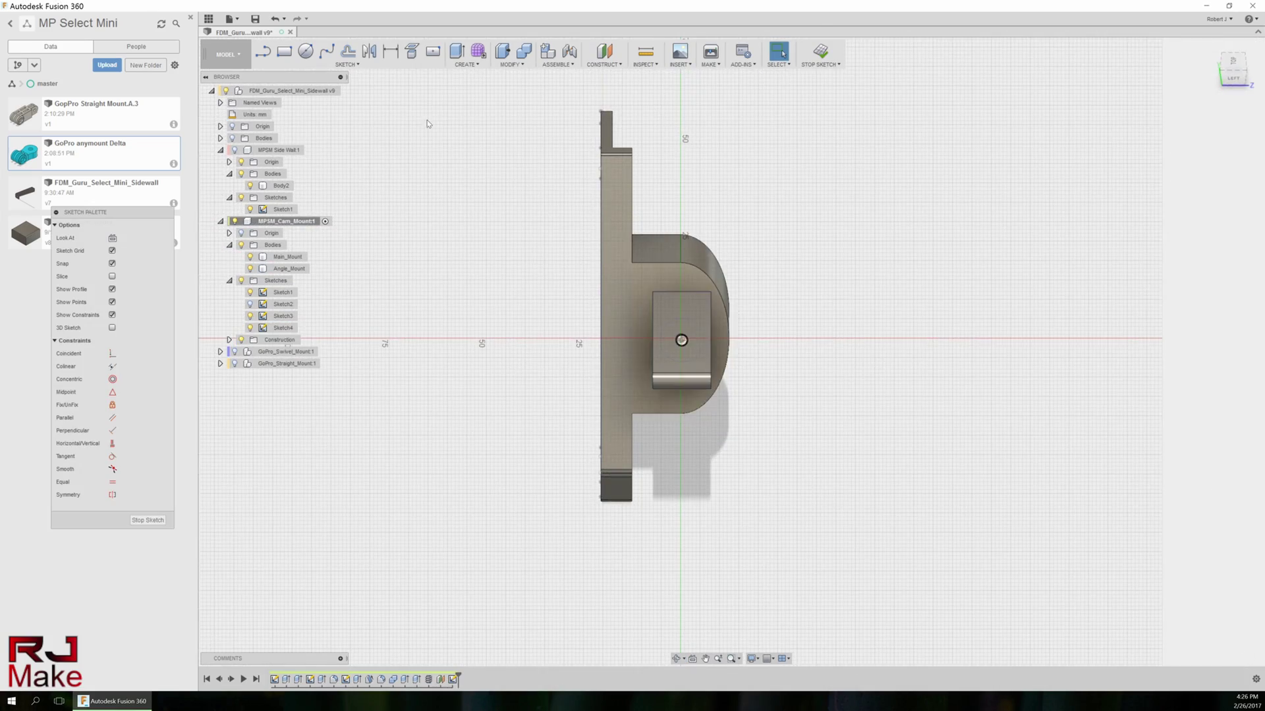
pyautogui.scroll(5, 679, 323)
# Sketch a circle at the hole and cut it 14 mm deep into the mount
pyautogui.rightClick(672, 318)
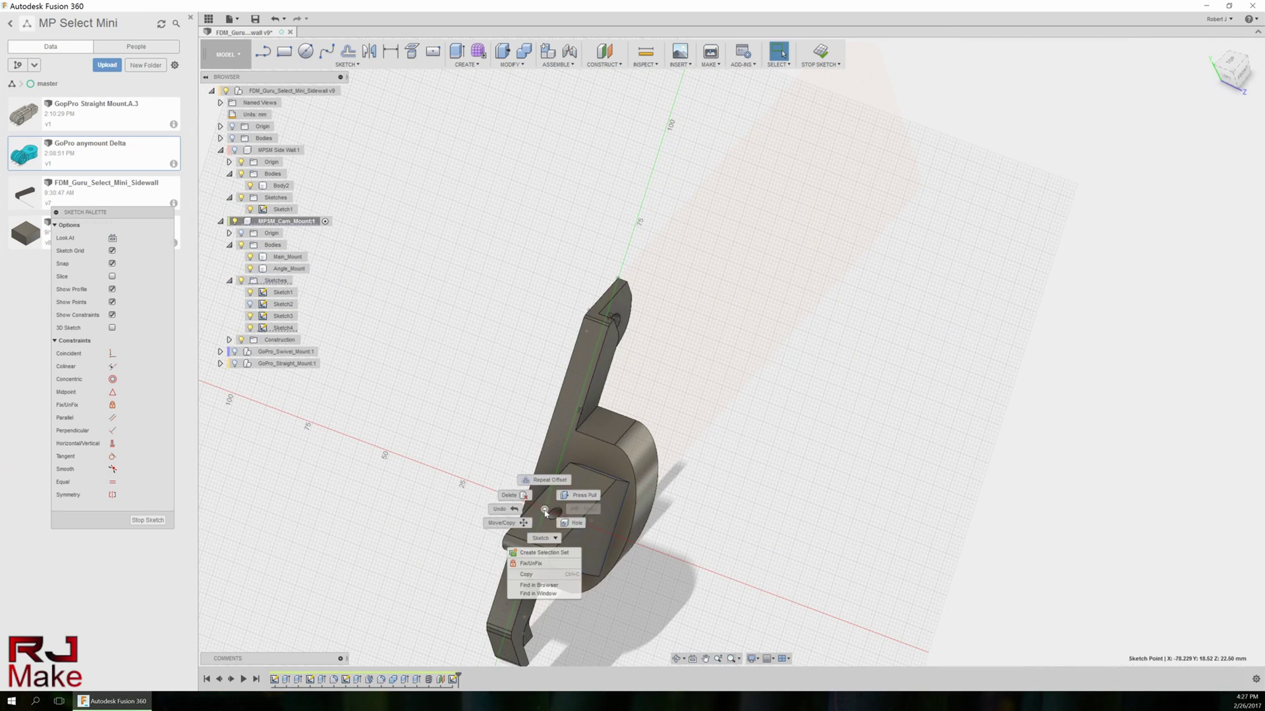
pyautogui.click(706, 565)
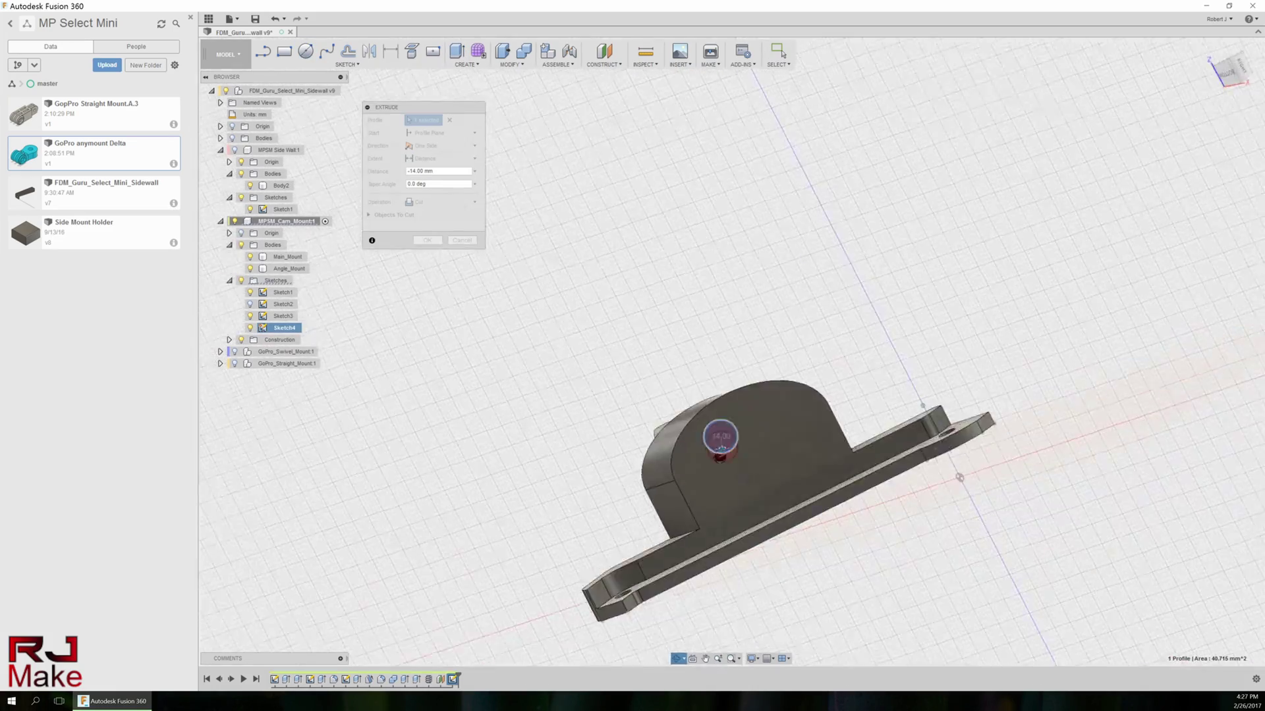
pyautogui.click(426, 240)
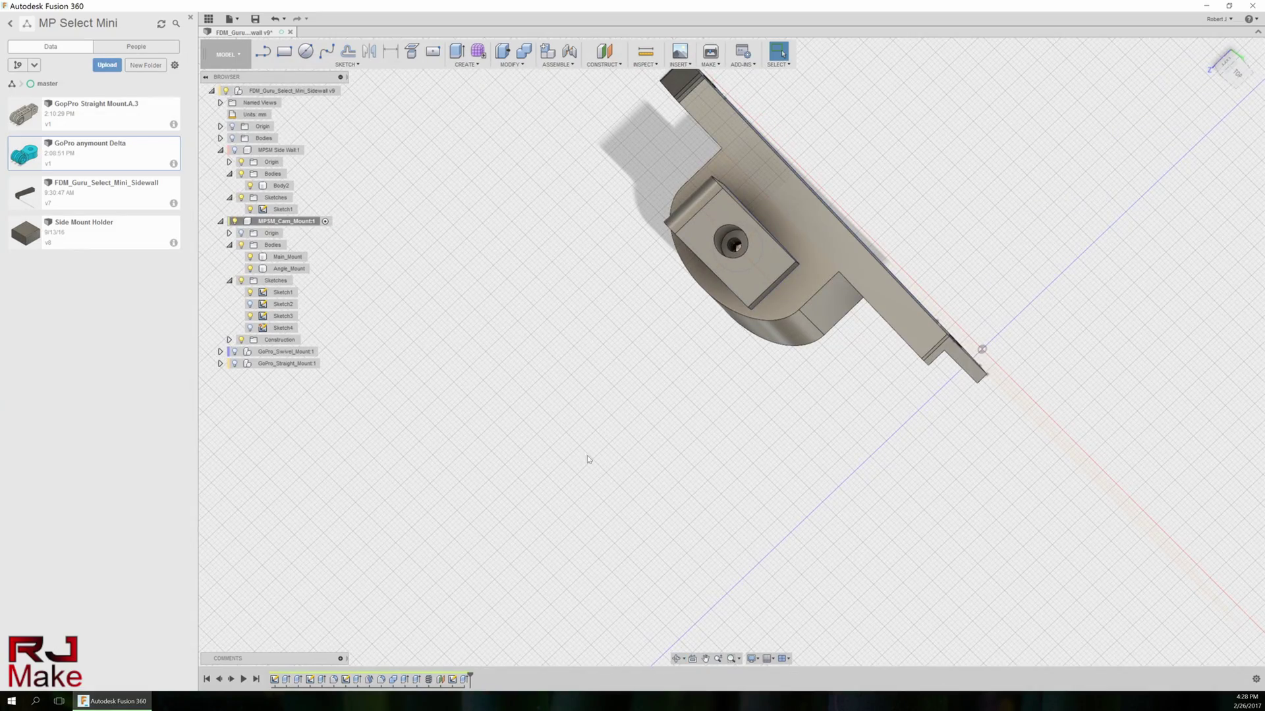
pyautogui.keyDown('shift'); pyautogui.moveTo(588, 459); pyautogui.dragTo(474, 387, button='middle'); pyautogui.keyUp('shift')
# Review the camera mount's Ø7.20 hole sketch and finish it
pyautogui.keyDown('shift'); pyautogui.moveTo(575, 433); pyautogui.dragTo(643, 425, button='middle'); pyautogui.keyUp('shift')
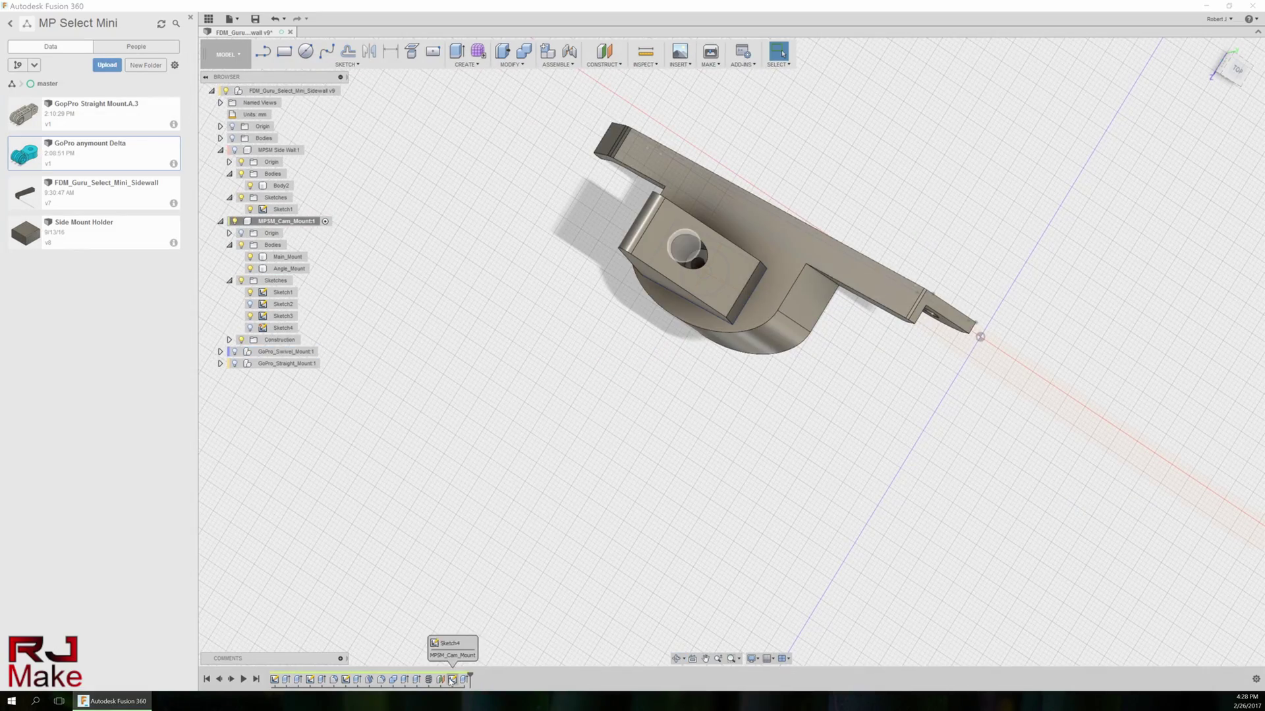
pyautogui.click(368, 607)
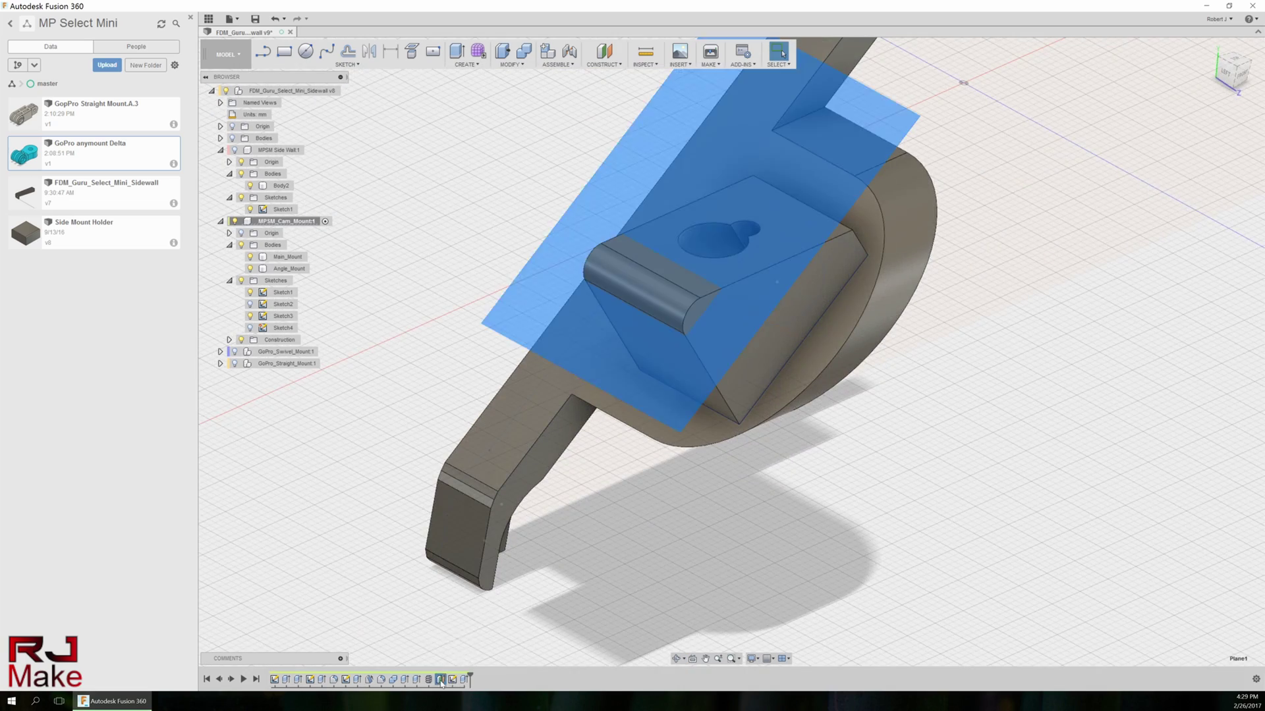
pyautogui.click(476, 607)
pyautogui.press('Escape')
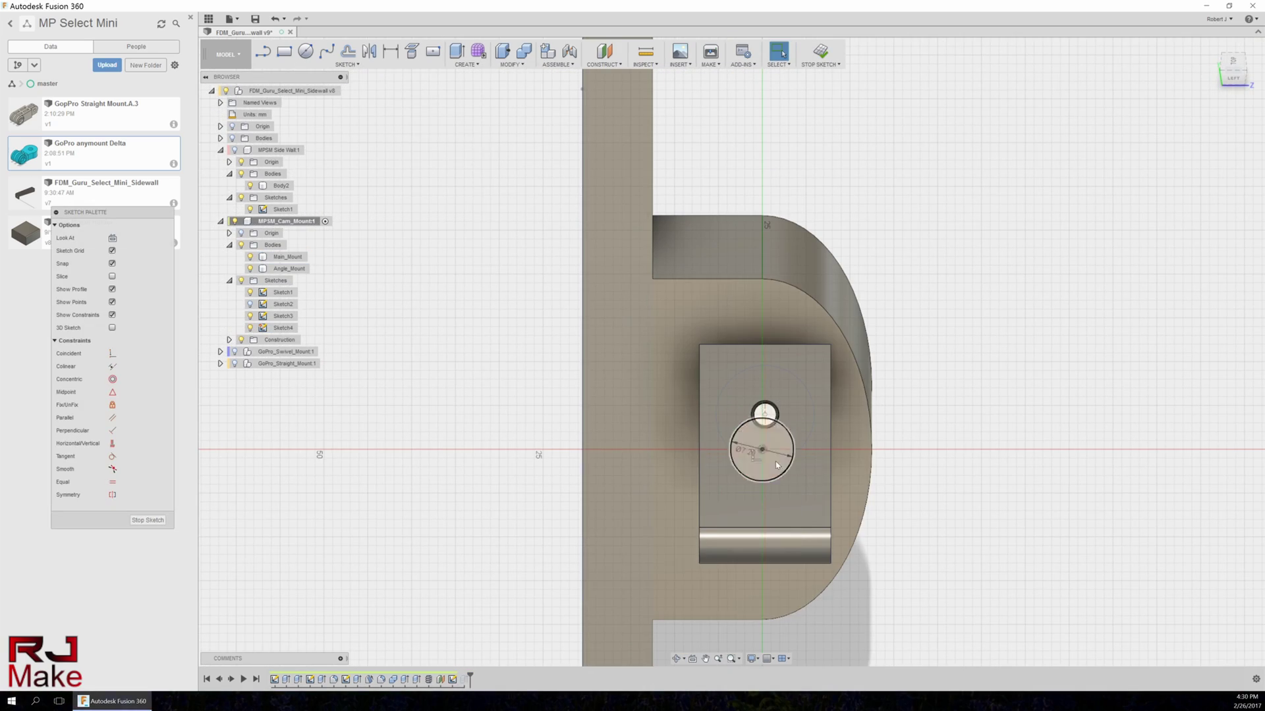
pyautogui.scroll(5, 768, 416)
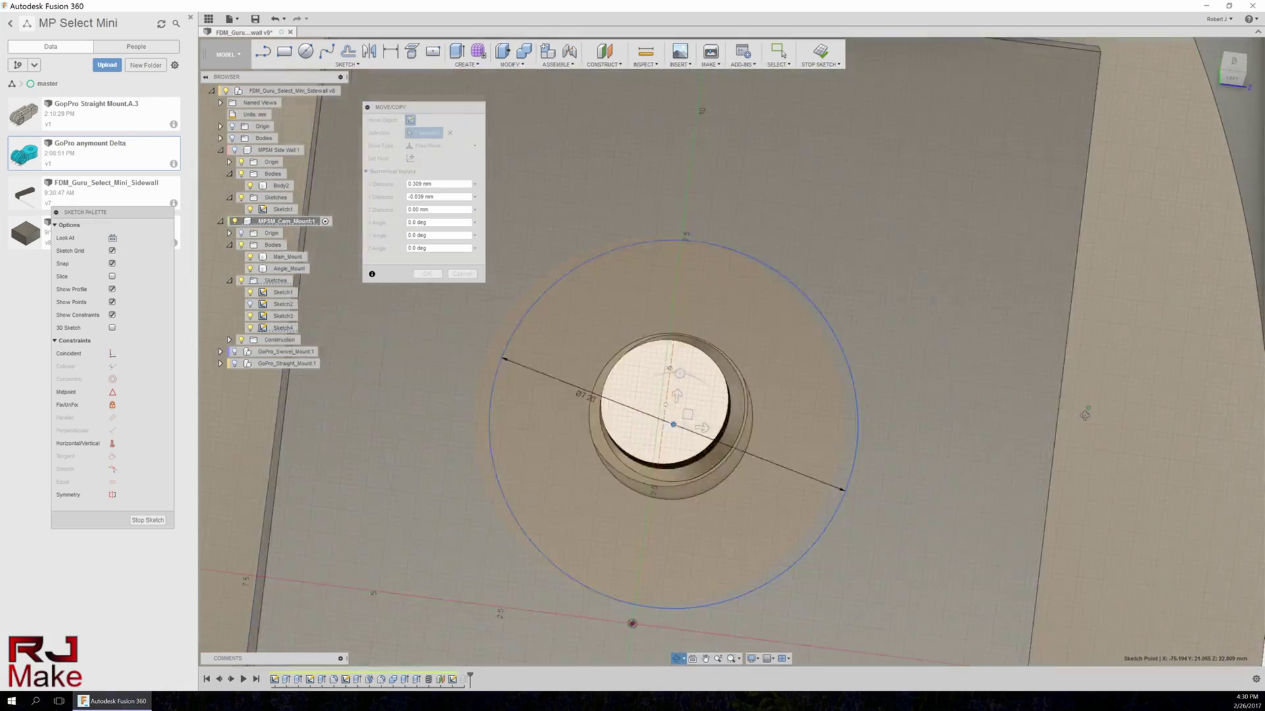
pyautogui.click(820, 53)
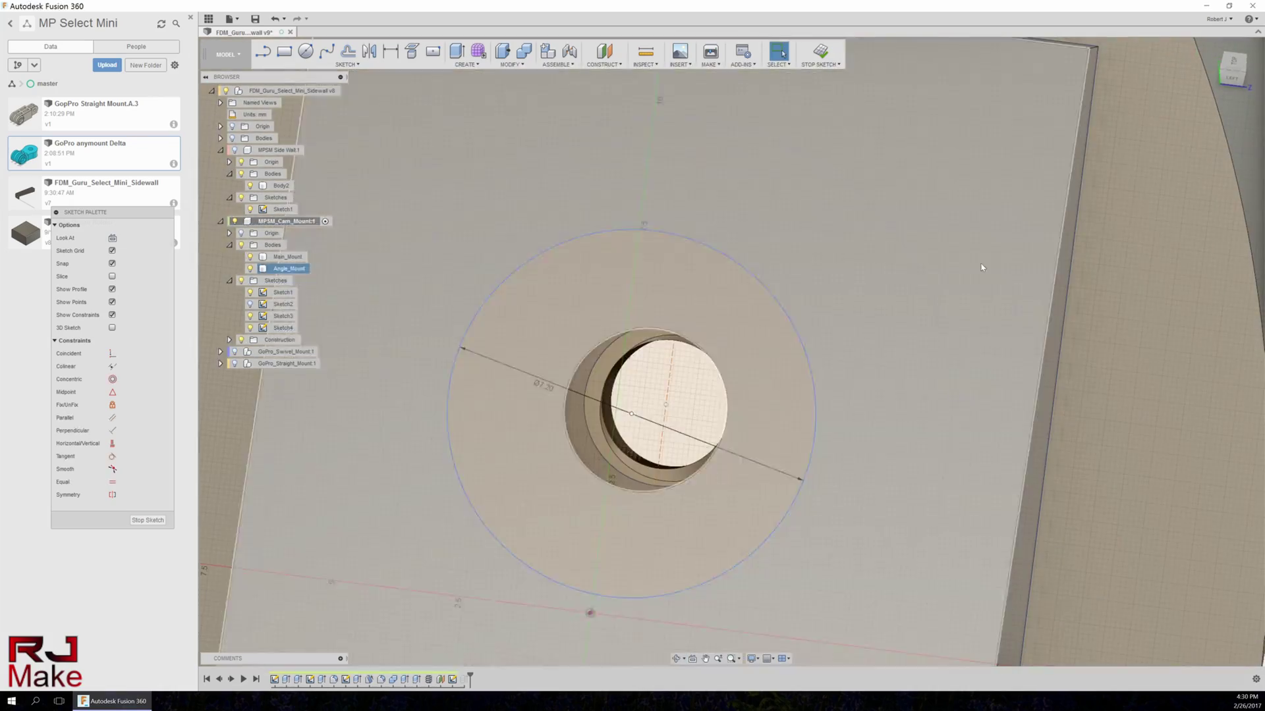
pyautogui.moveTo(1028, 343)
pyautogui.keyDown('shift'); pyautogui.mouseDown(button='middle')
pyautogui.moveTo(1128, 434)
pyautogui.moveTo(740, 432)
pyautogui.moveTo(682, 561)
pyautogui.moveTo(672, 461)
pyautogui.mouseUp(button='middle'); pyautogui.keyUp('shift')
# Measure the swivel mount's hole edge, reading a 3.302 mm radius
pyautogui.scroll(5, 682, 562)
pyautogui.press('i')
pyautogui.click(665, 153)
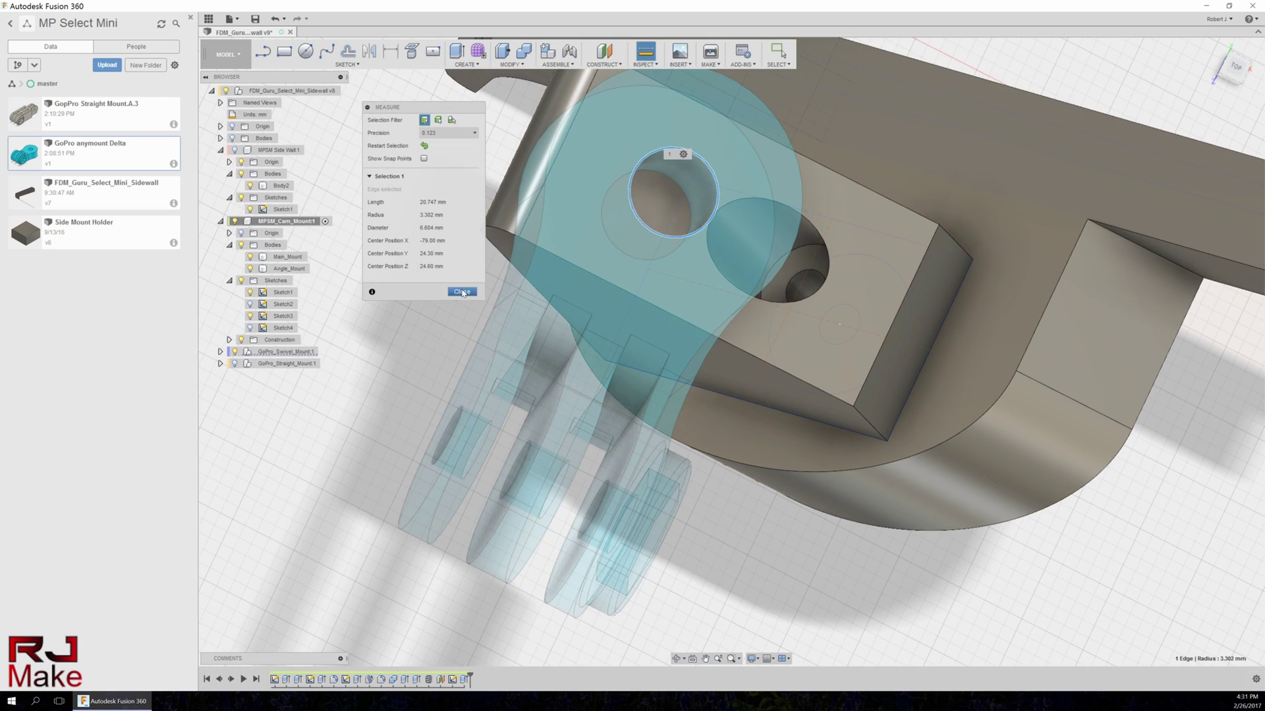
pyautogui.click(461, 292)
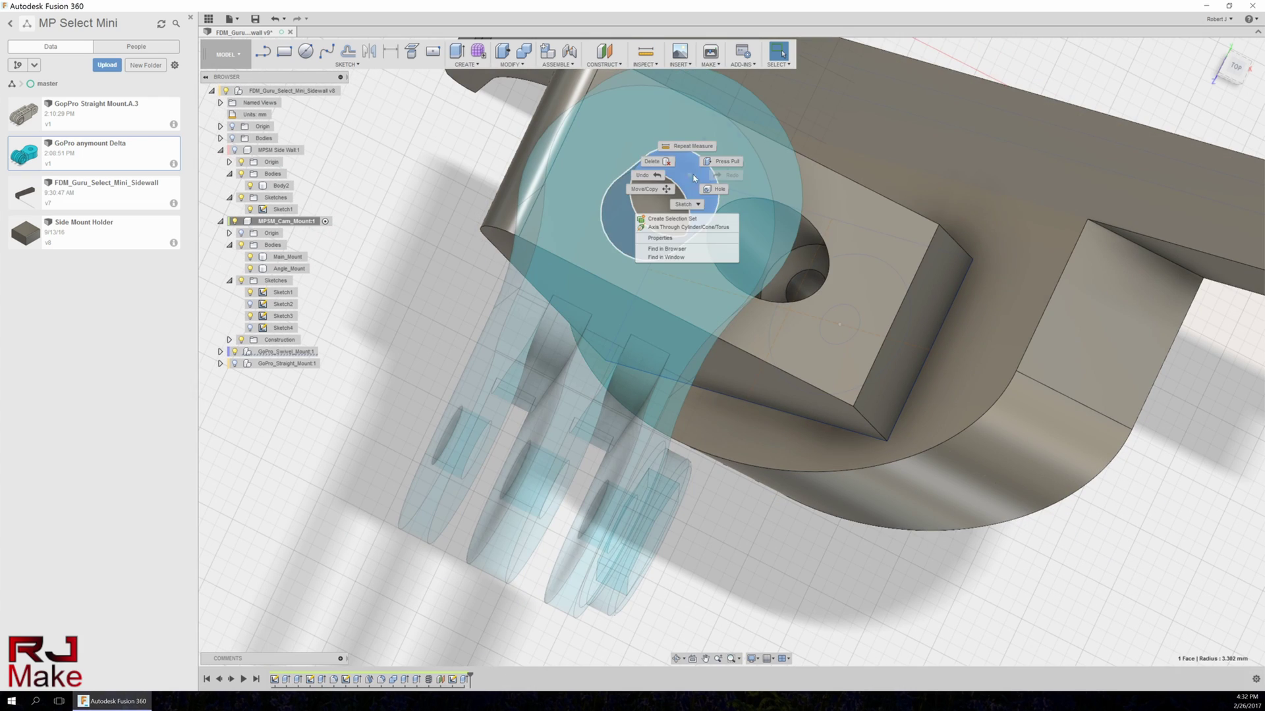
pyautogui.keyDown('shift'); pyautogui.moveTo(694, 178); pyautogui.dragTo(340, 411, button='middle'); pyautogui.keyUp('shift')
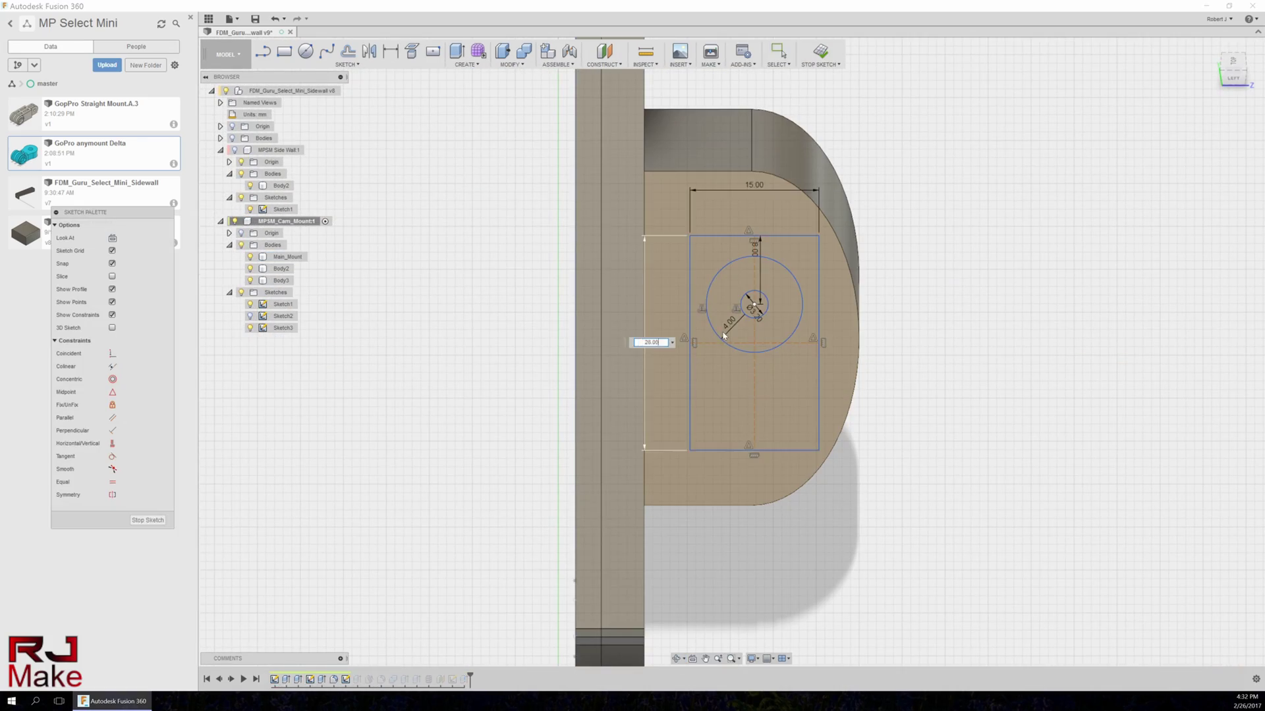
# Roll back to Sketch3 and set the inner circle's diameter to 4.2 mm
pyautogui.press('Return')
pyautogui.click(820, 53)
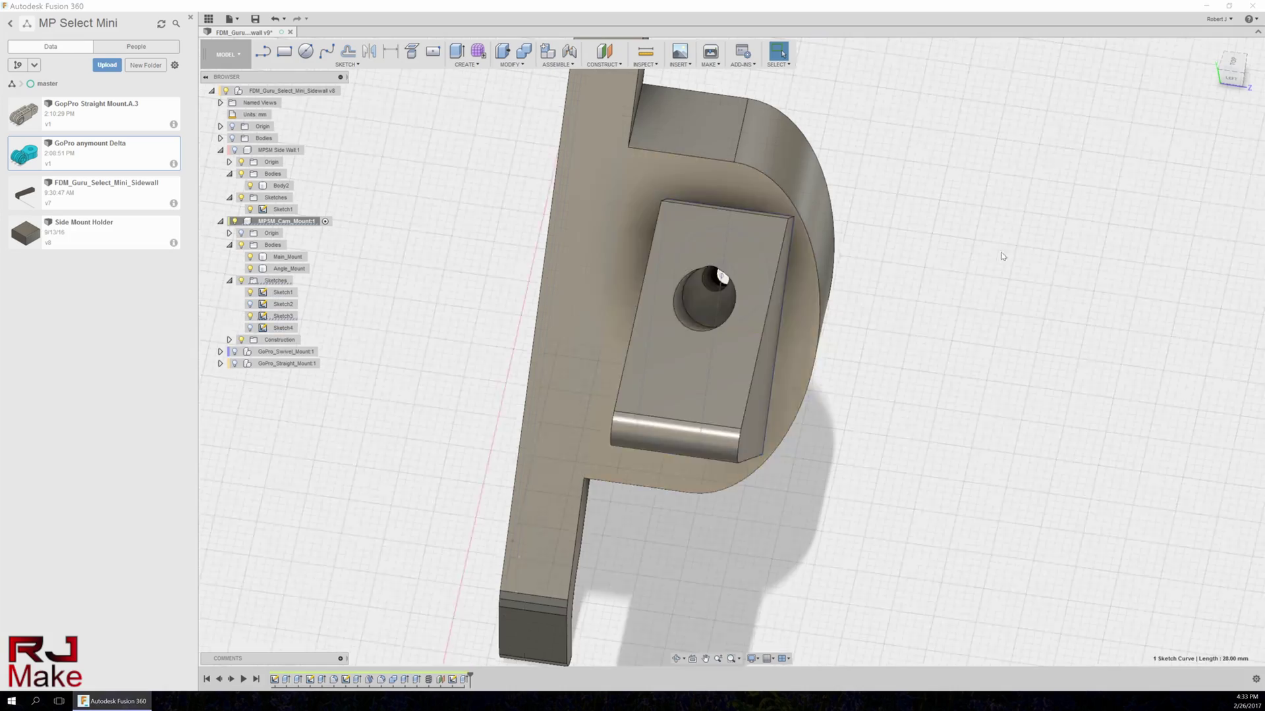
pyautogui.hotkey('ctrl', 'z')
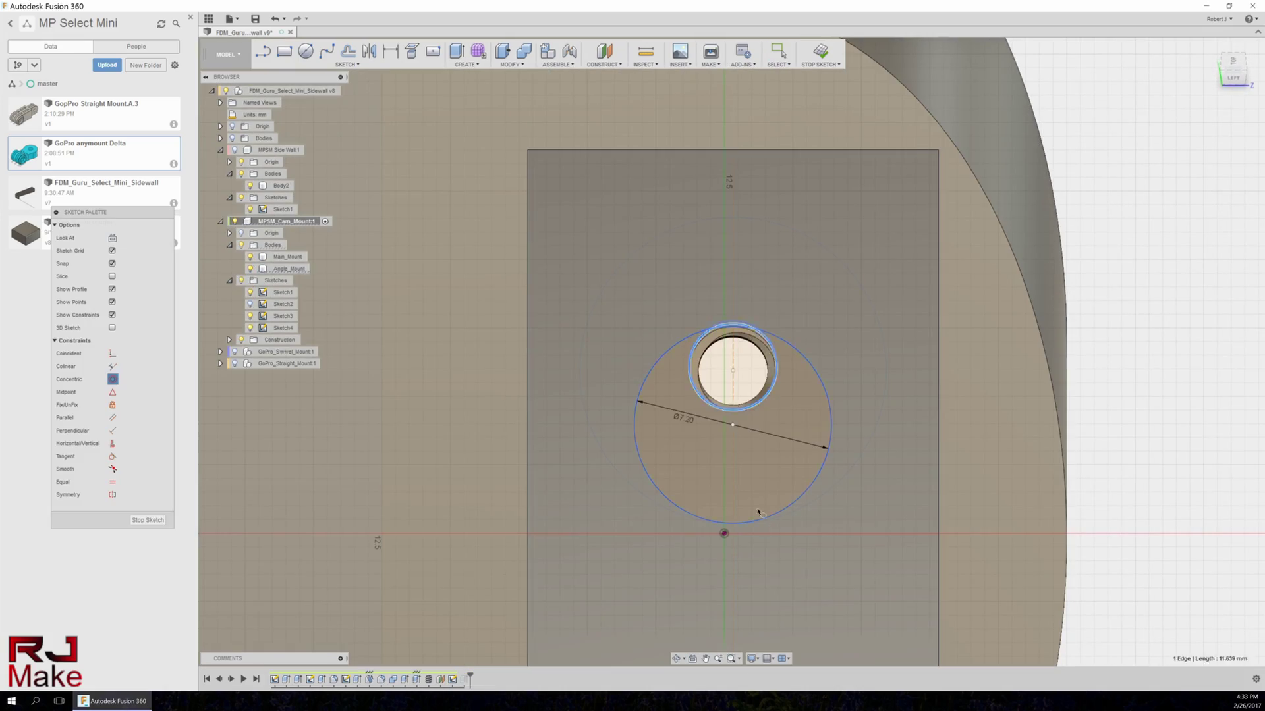
pyautogui.hotkey('ctrl', 'z')
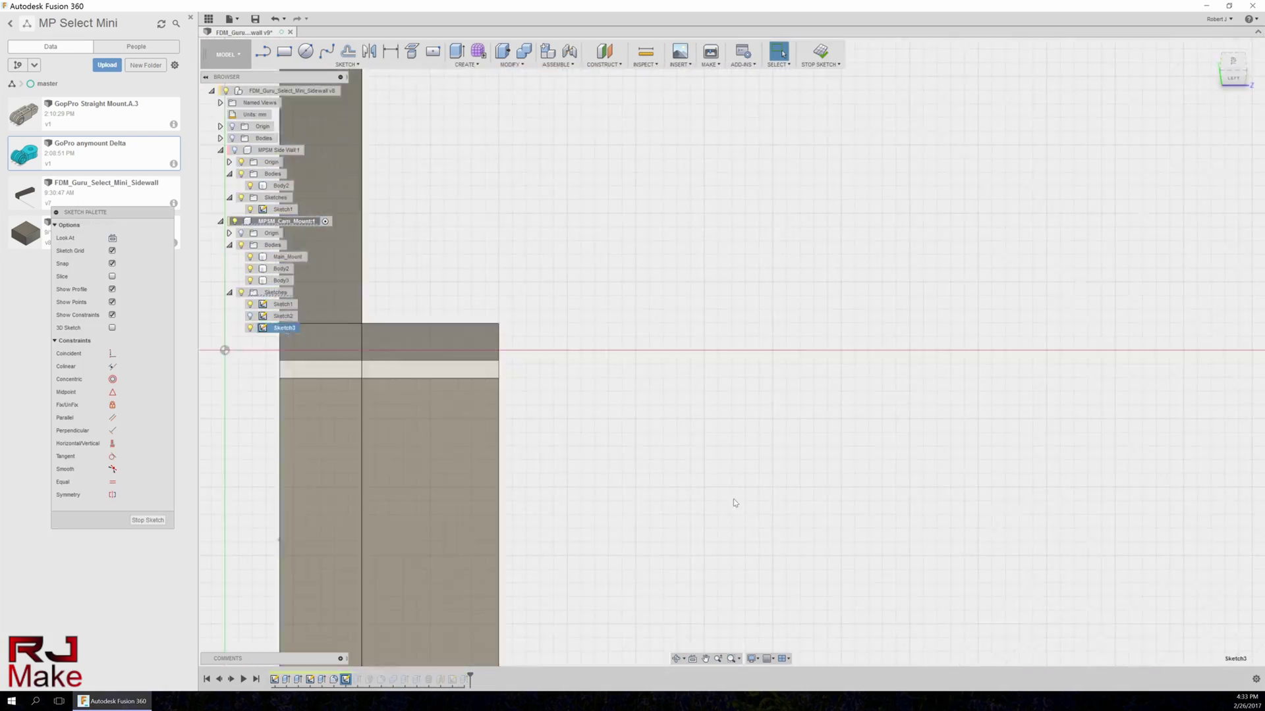
pyautogui.hotkey('ctrl', 'z')
pyautogui.write('4.2')
pyautogui.press('Return')
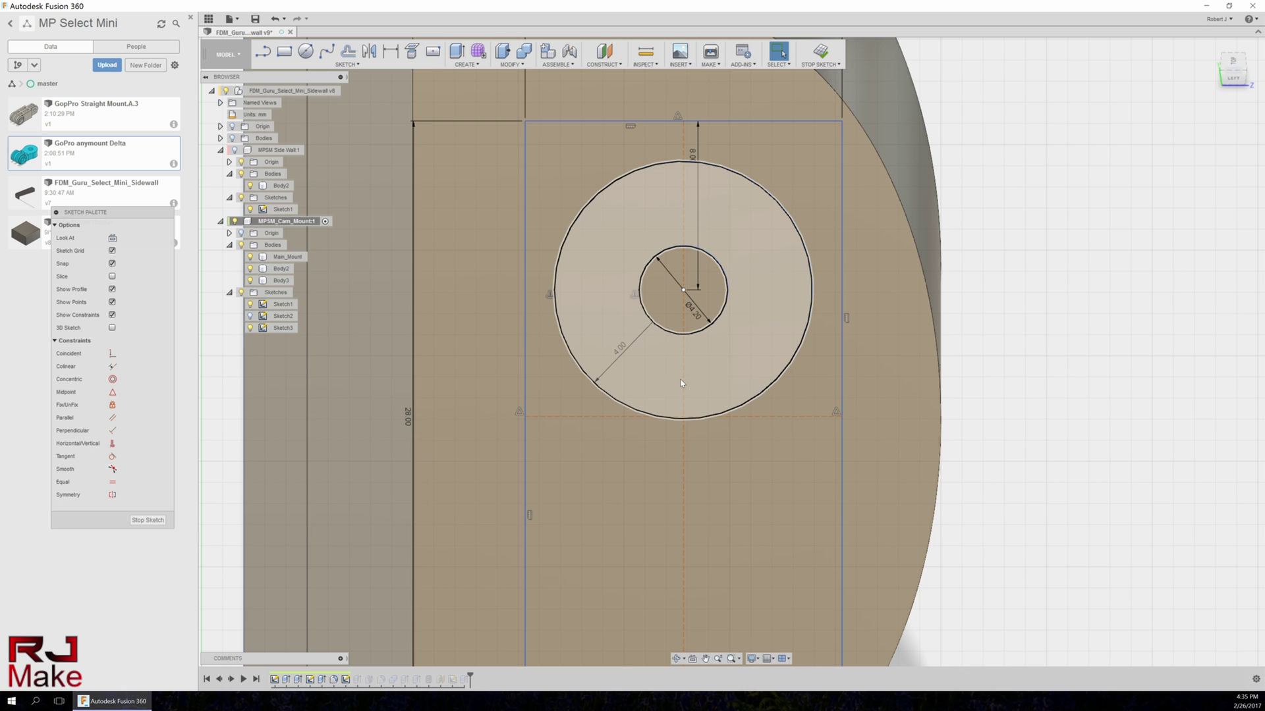
pyautogui.click(820, 53)
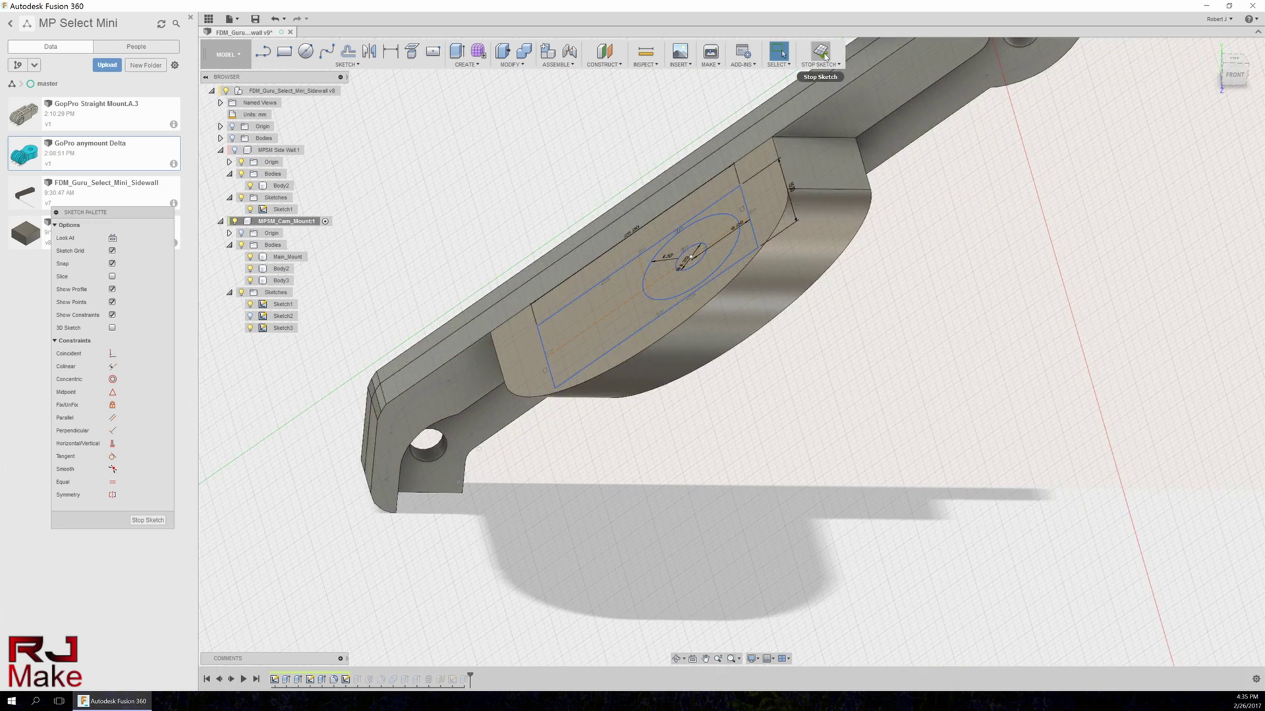
# Update the thread feature so the hole shows a modelled M3x0.5 thread
pyautogui.rightClick(426, 679)
pyautogui.click(450, 616)
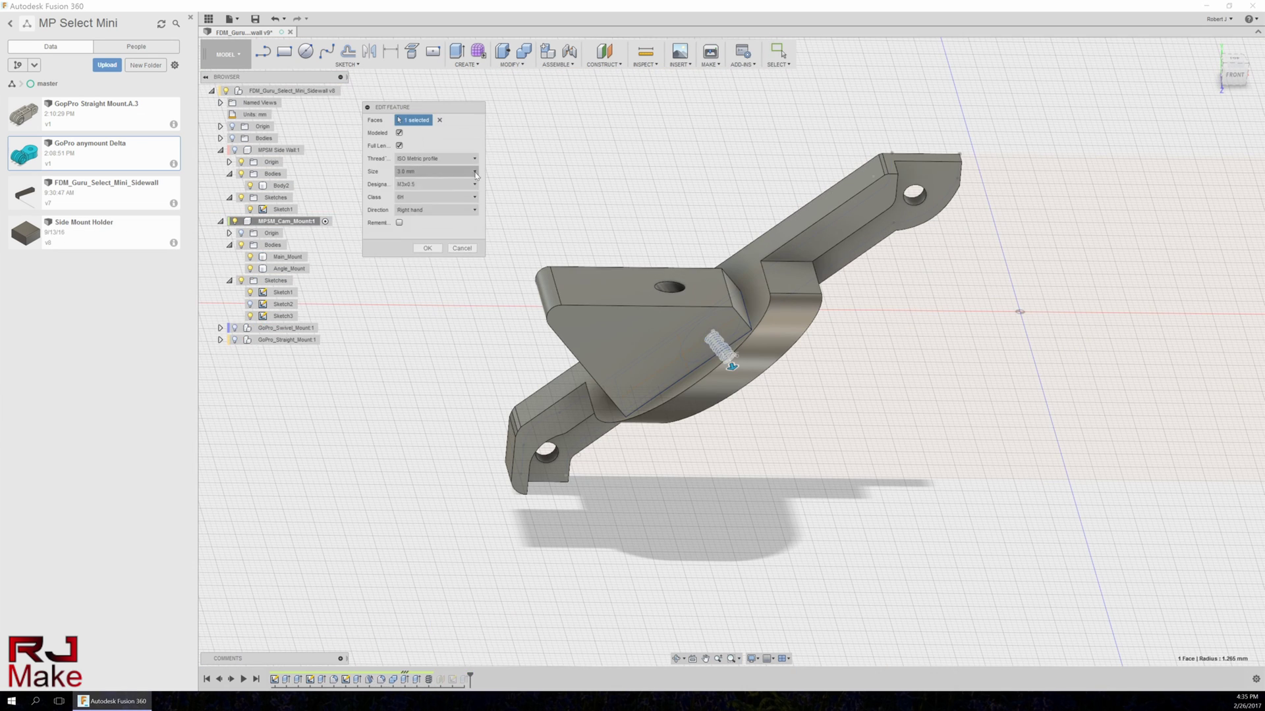
pyautogui.click(427, 247)
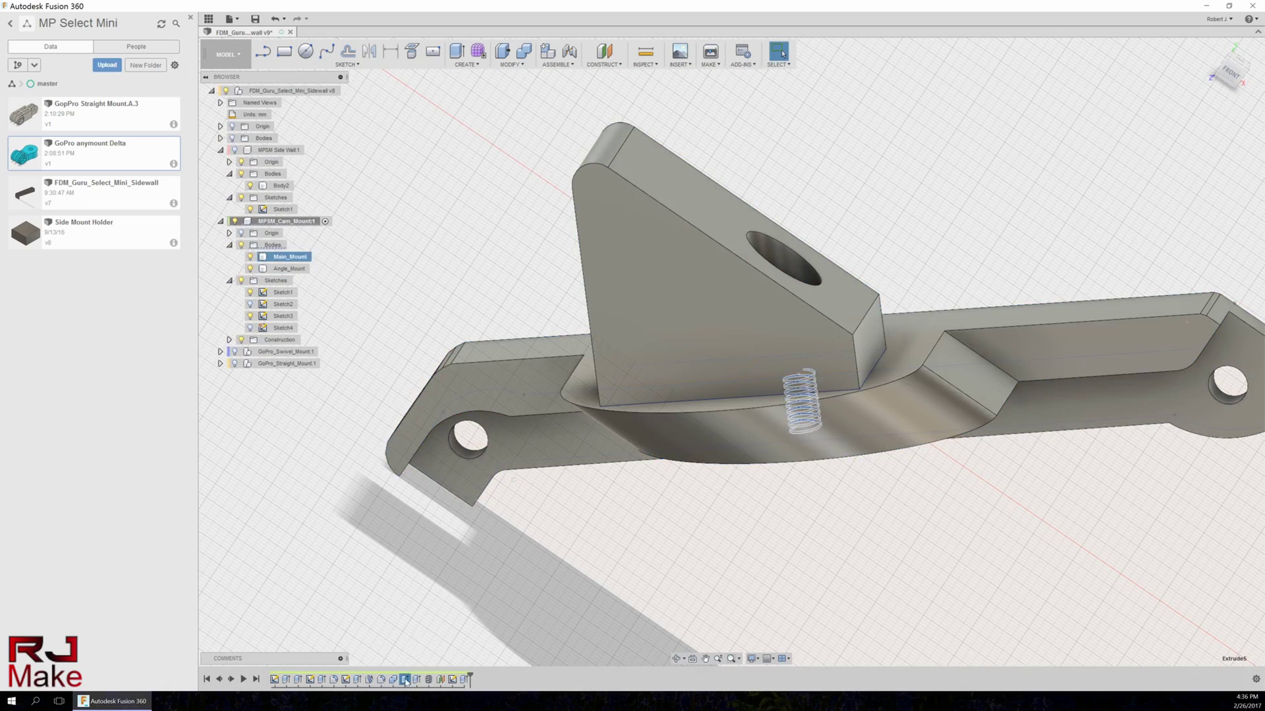
pyautogui.doubleClick(452, 680)
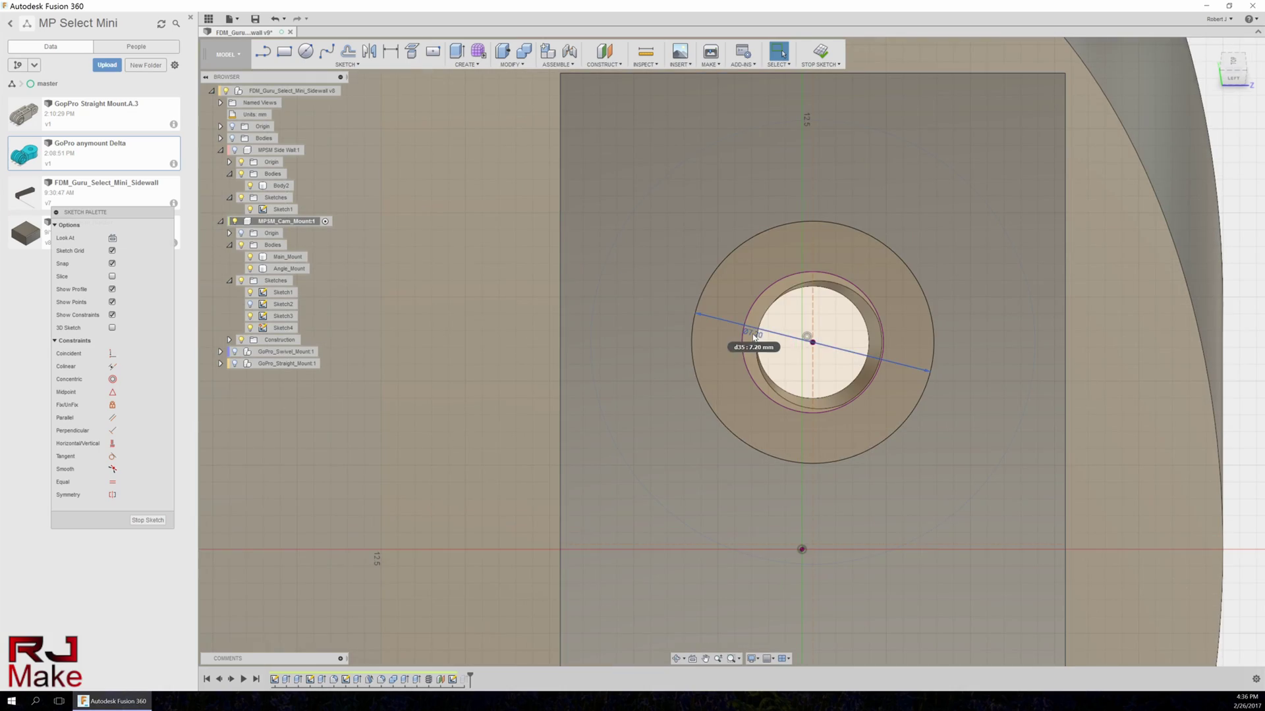
pyautogui.click(820, 52)
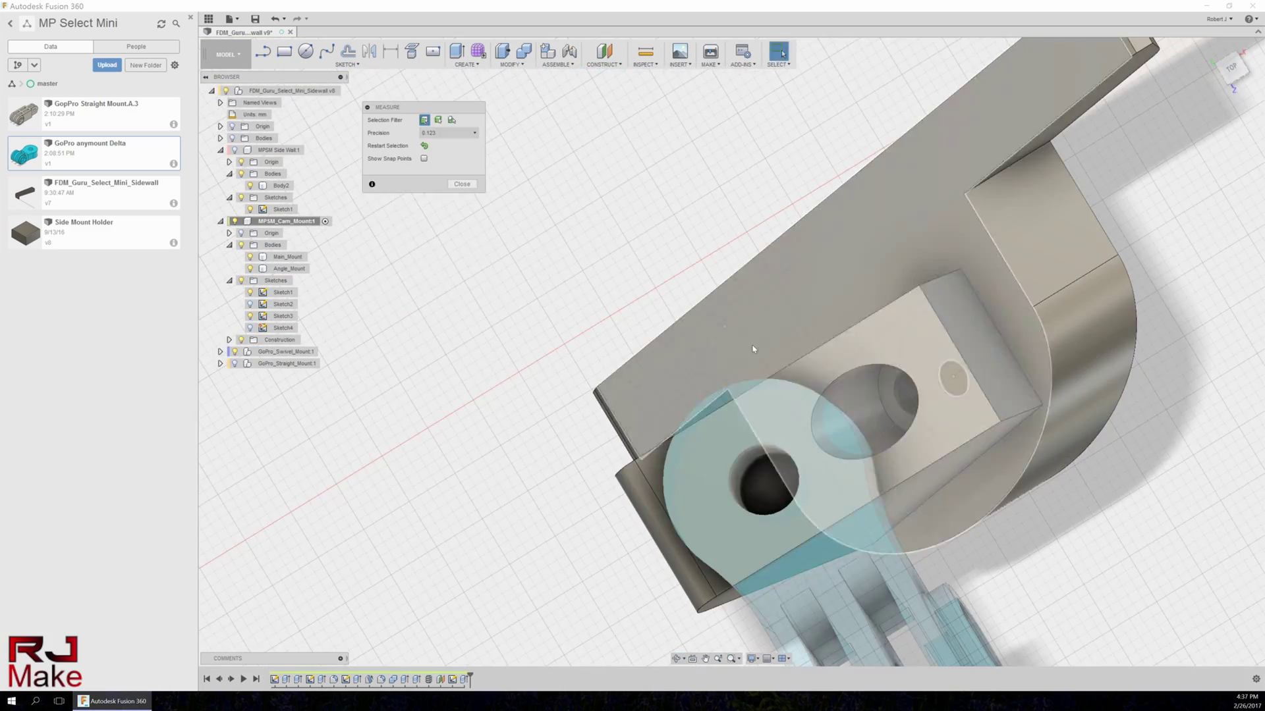
pyautogui.click(459, 292)
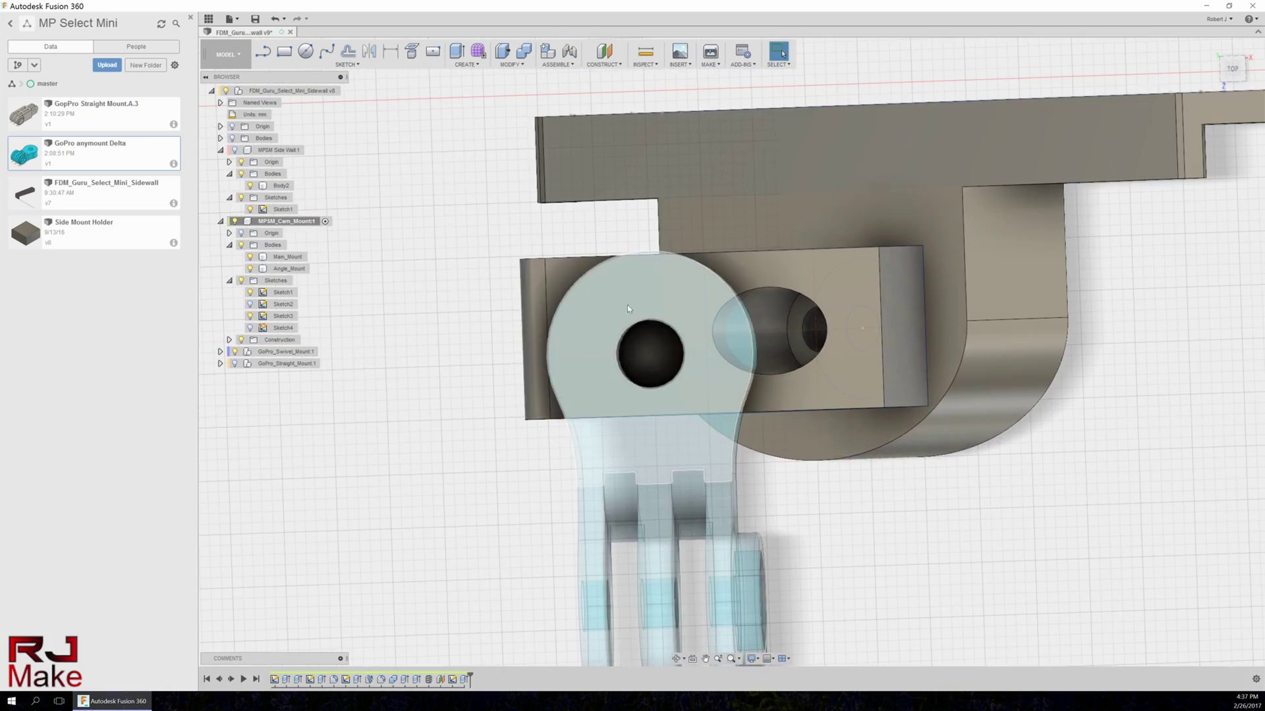
# Sketch a 4.2 mm circle centred in the swivel mount's hole and extrude it
pyautogui.rightClick(644, 302)
pyautogui.click(593, 270)
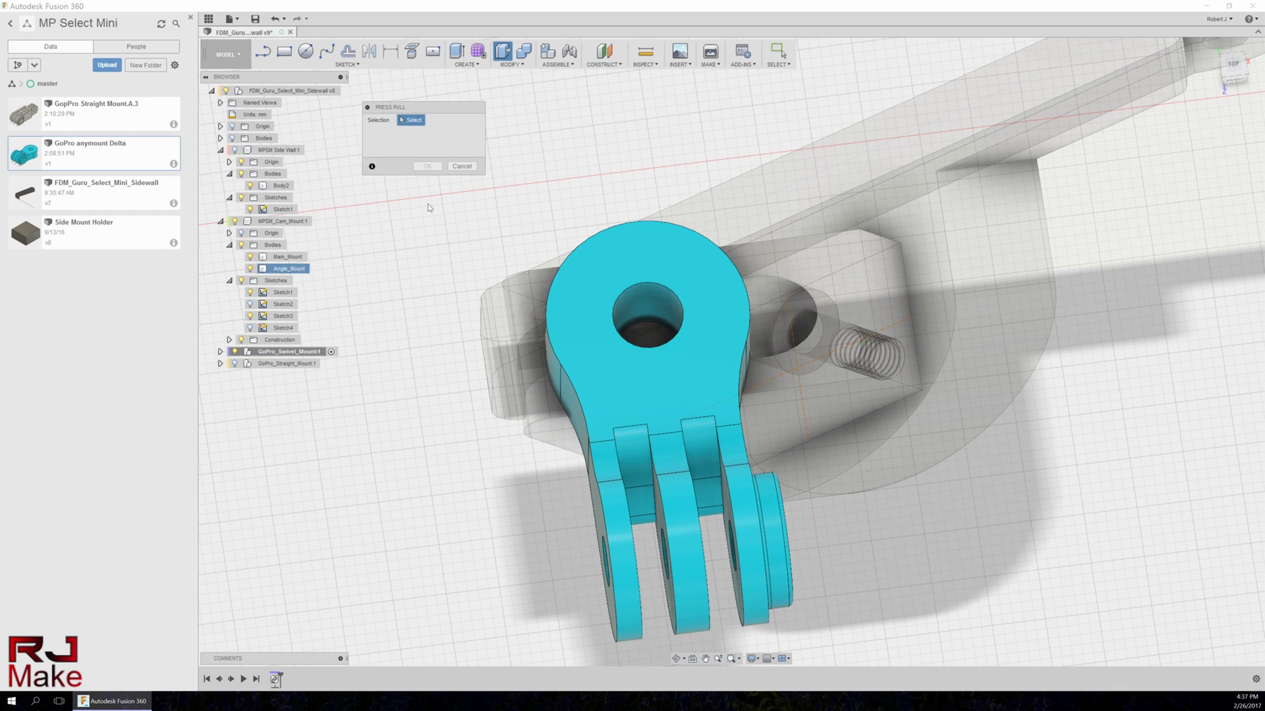
pyautogui.rightClick(649, 303)
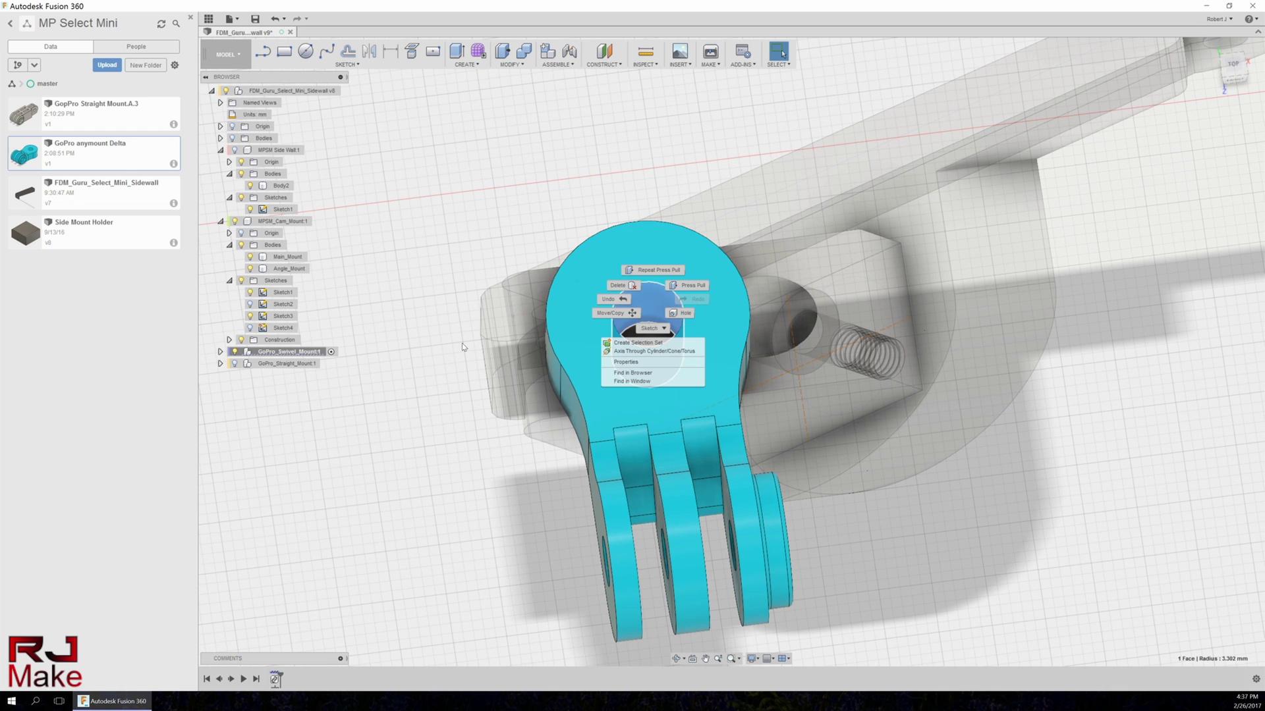
pyautogui.click(606, 305)
pyautogui.press('c')
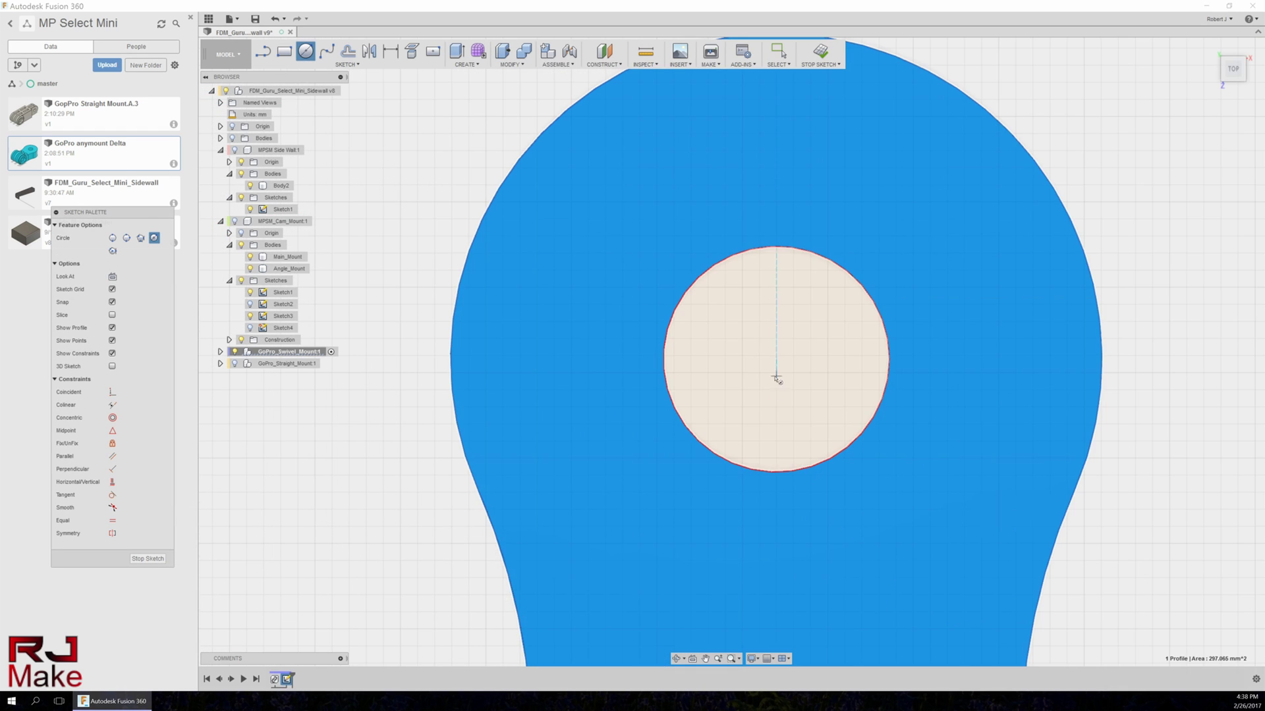
pyautogui.click(776, 359)
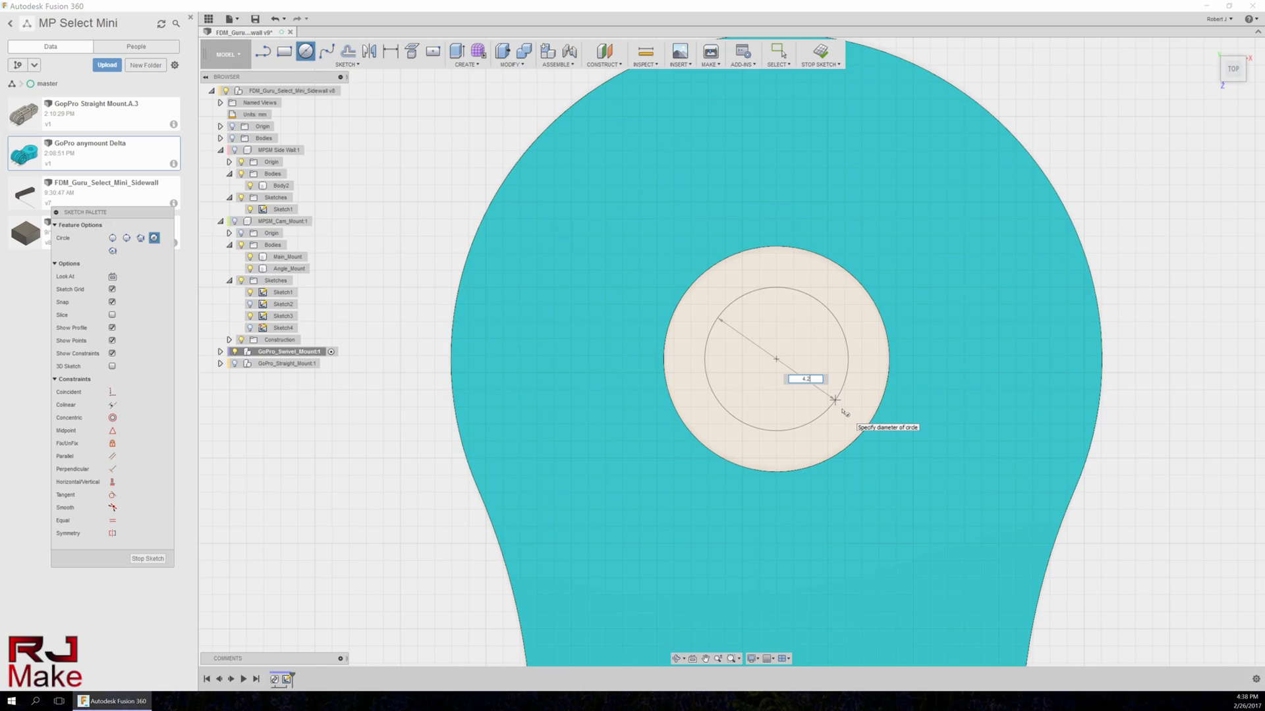
pyautogui.press('Return')
pyautogui.rightClick(764, 435)
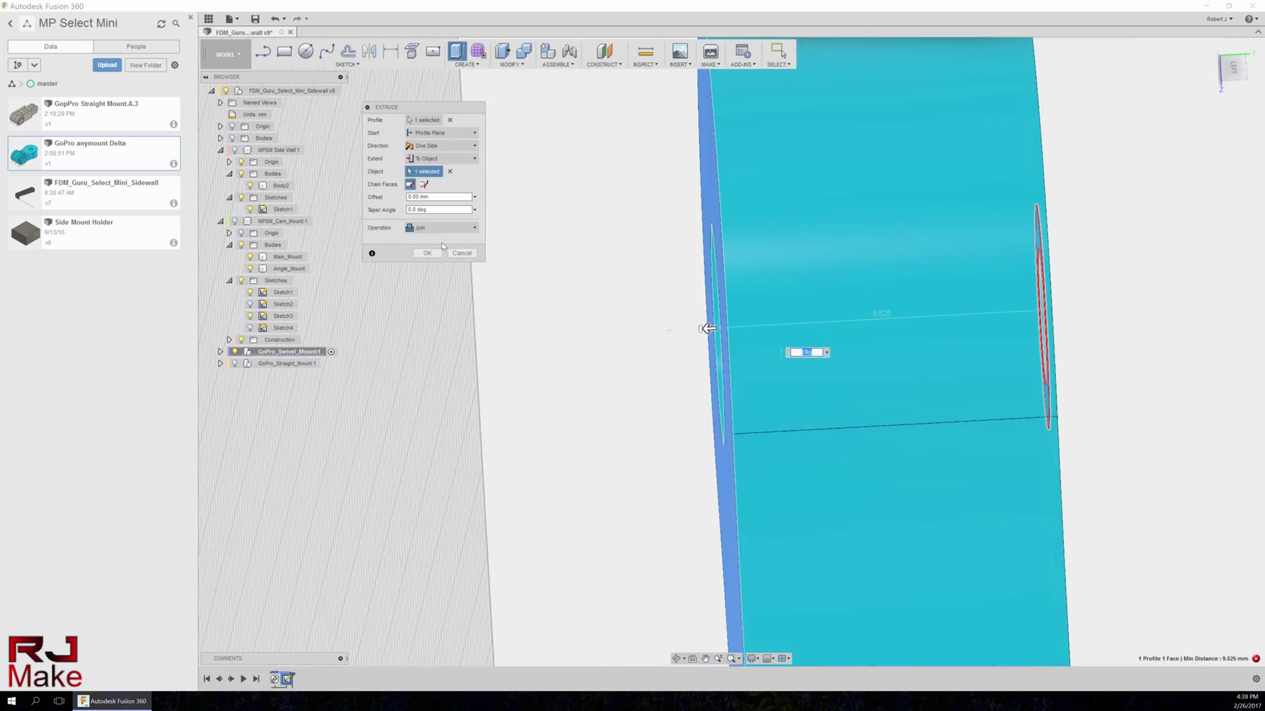
pyautogui.press('Return')
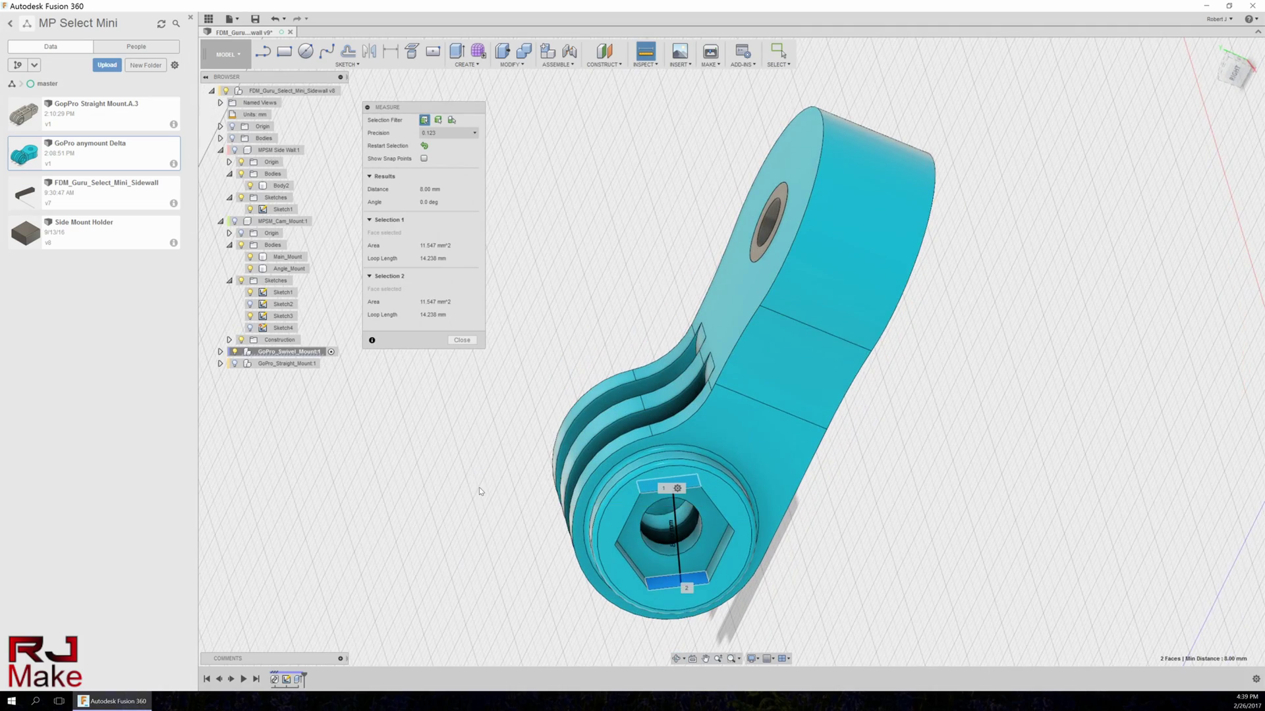
# Sketch on the hex end with a 1.2 mm offset and inspect the mount from several angles
pyautogui.click(462, 340)
pyautogui.click(671, 540)
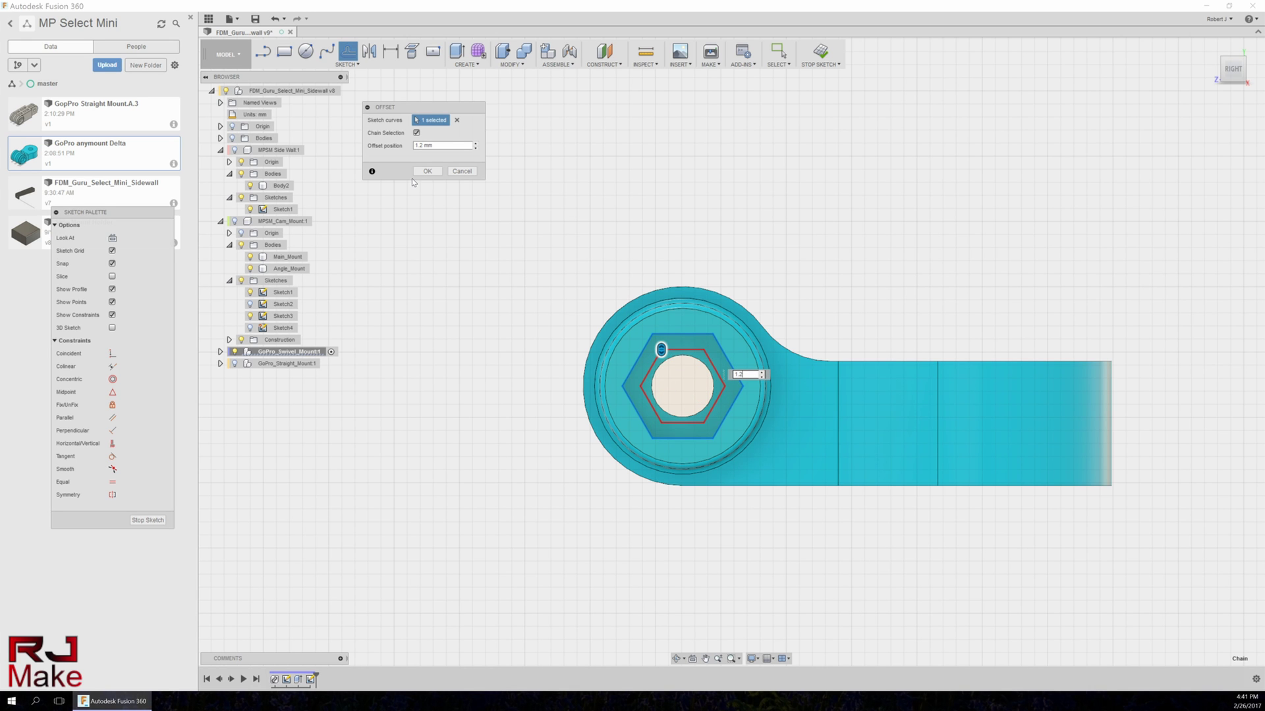
pyautogui.click(427, 172)
pyautogui.keyDown('shift'); pyautogui.moveTo(426, 172); pyautogui.dragTo(599, 278, button='middle'); pyautogui.keyUp('shift')
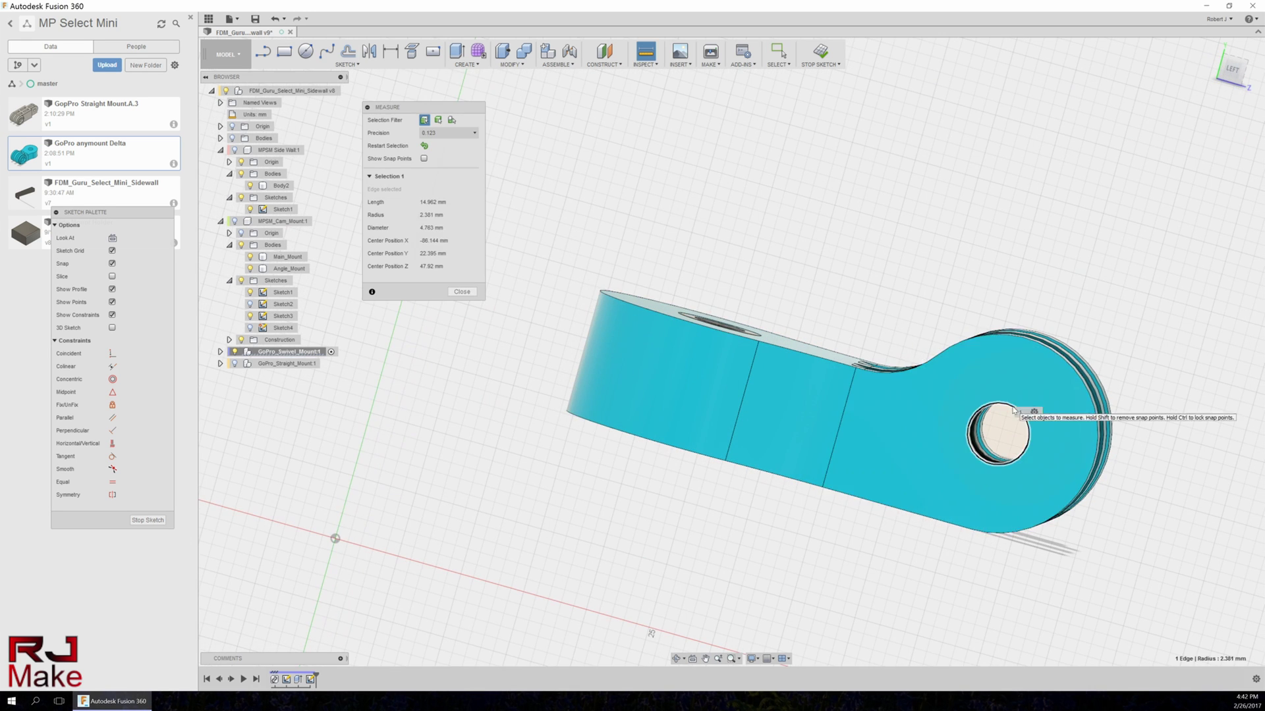
pyautogui.click(461, 292)
pyautogui.keyDown('shift'); pyautogui.moveTo(452, 294); pyautogui.dragTo(405, 387, button='middle'); pyautogui.keyUp('shift')
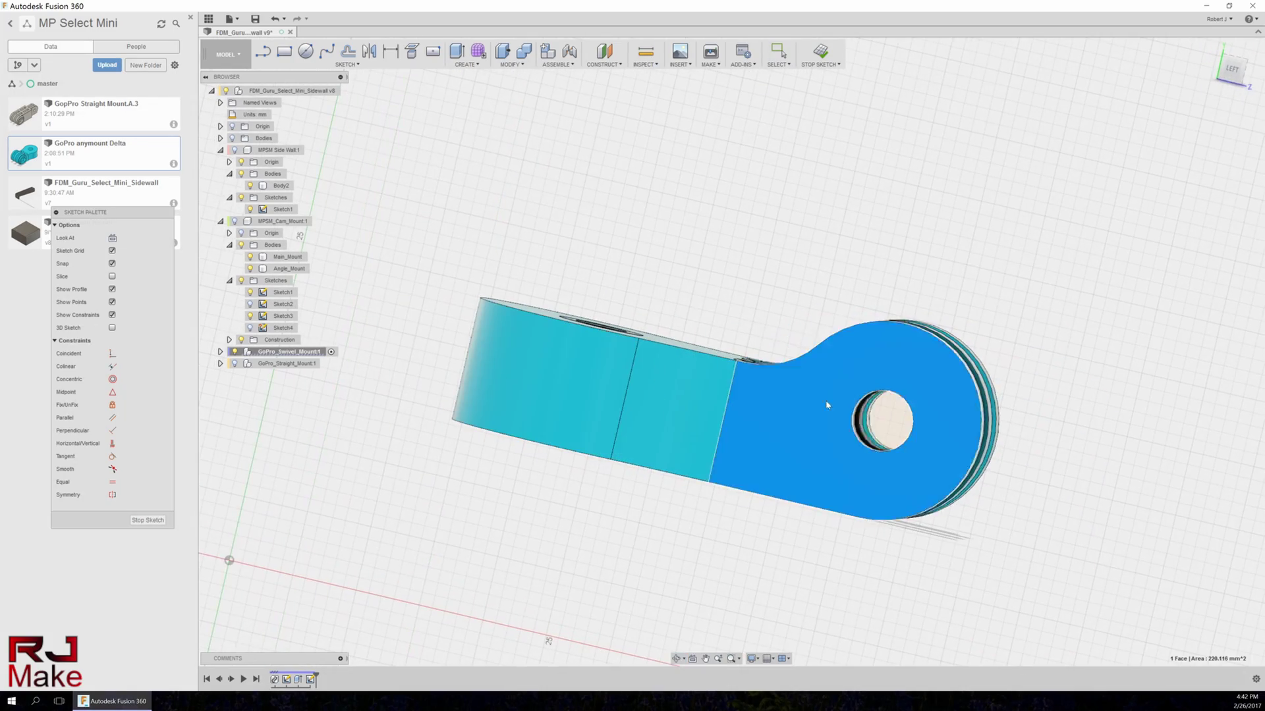
pyautogui.scroll(3, 814, 380)
pyautogui.press('Escape')
pyautogui.scroll(2, 856, 368)
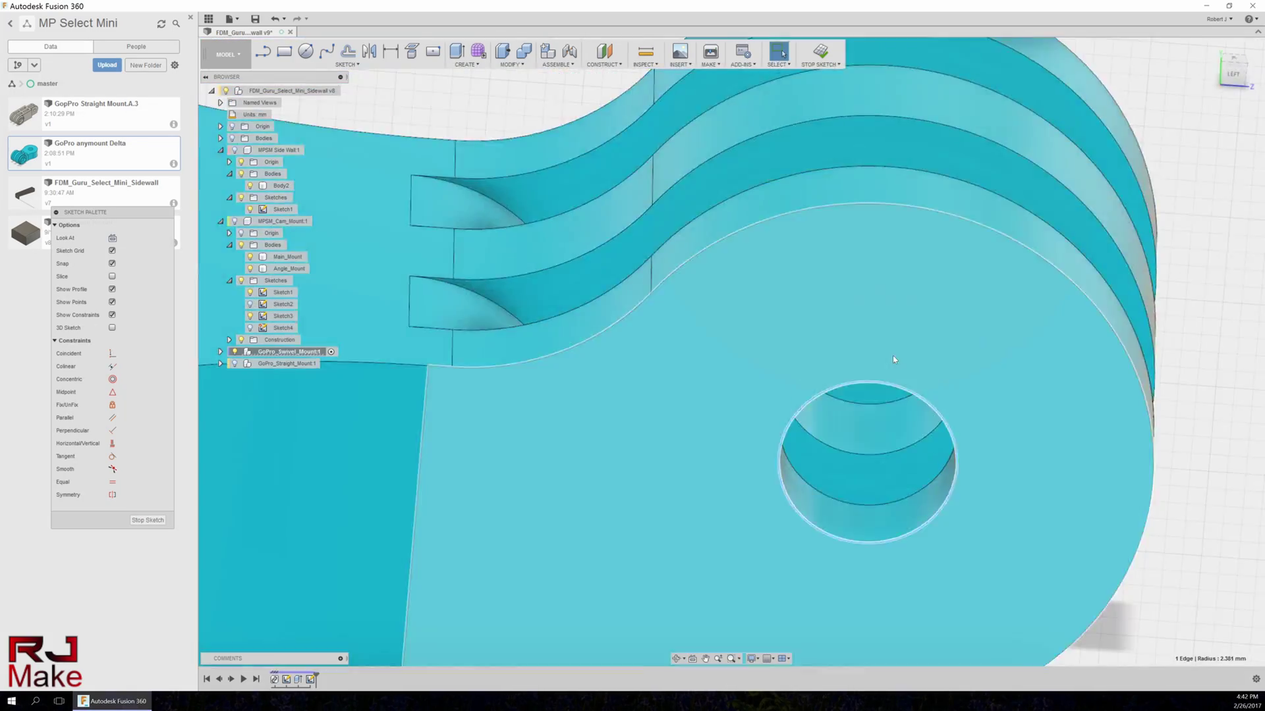
pyautogui.scroll(-5, 892, 355)
pyautogui.keyDown('shift'); pyautogui.moveTo(892, 355); pyautogui.dragTo(824, 383, button='middle'); pyautogui.keyUp('shift')
# Offset the inner circle and set how its extrusion combines with the body
pyautogui.press('o')
pyautogui.click(797, 296)
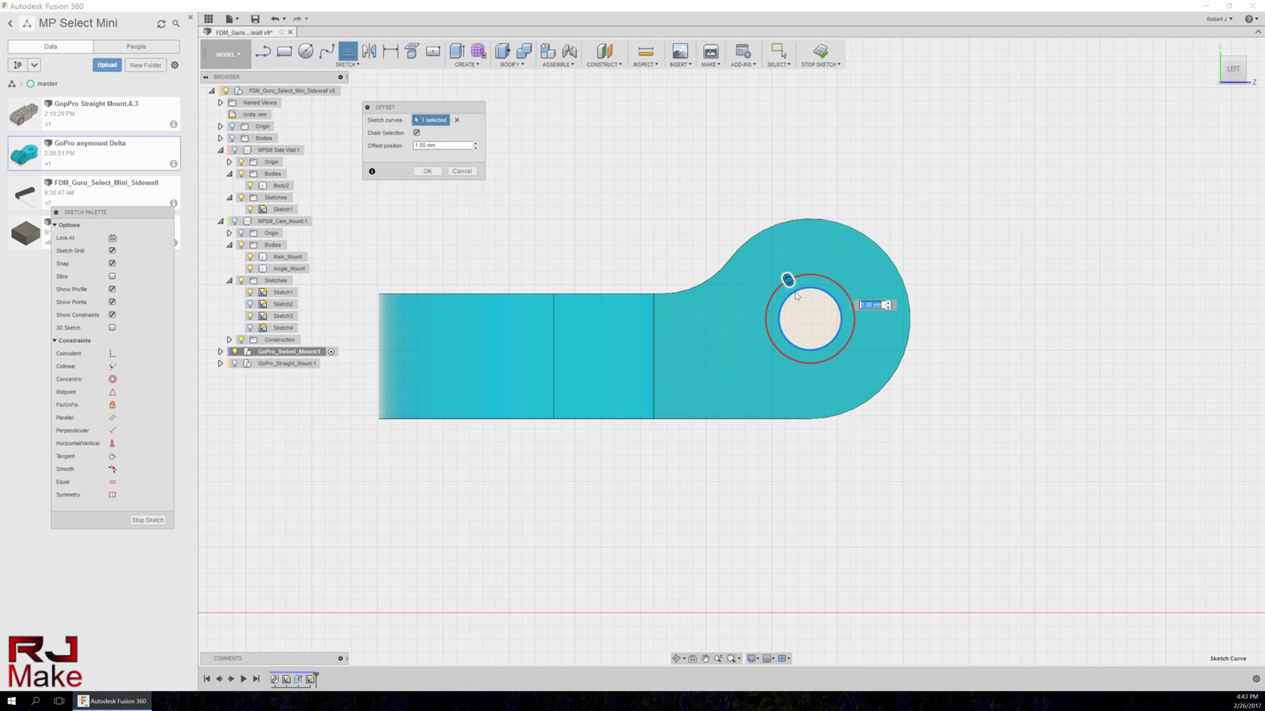
pyautogui.scroll(3, 795, 294)
pyautogui.click(446, 202)
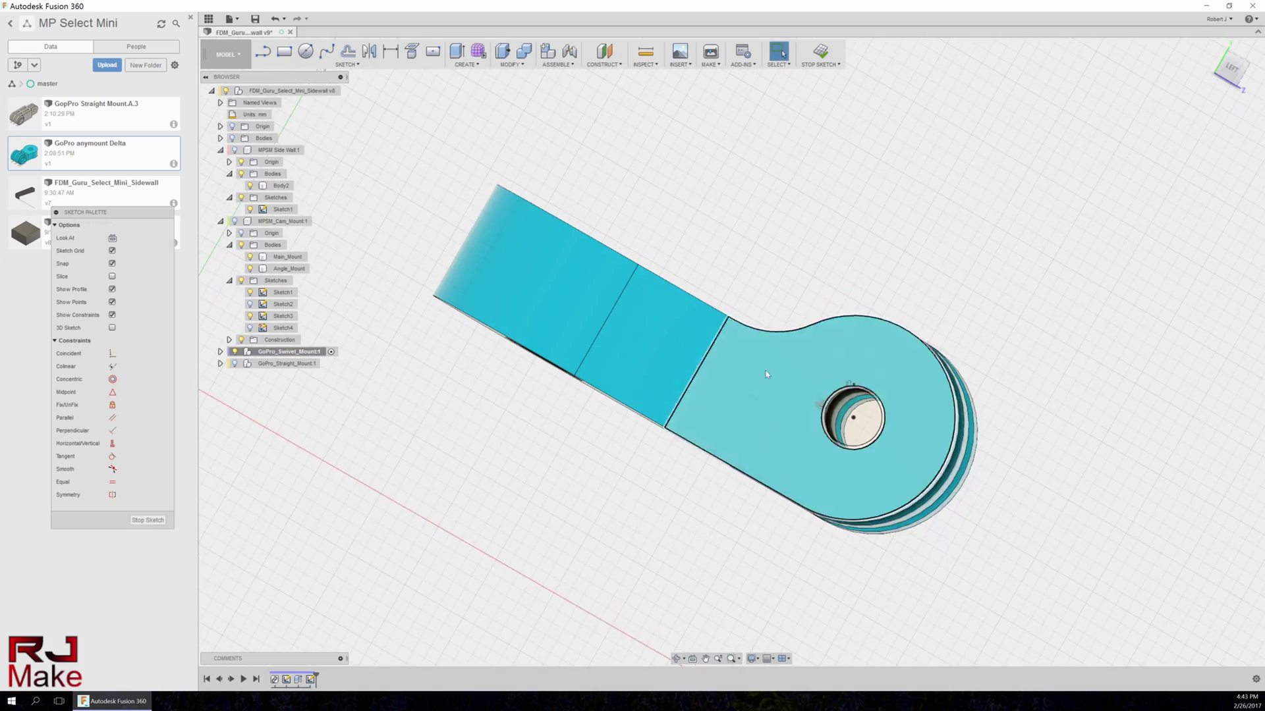
pyautogui.scroll(3, 766, 374)
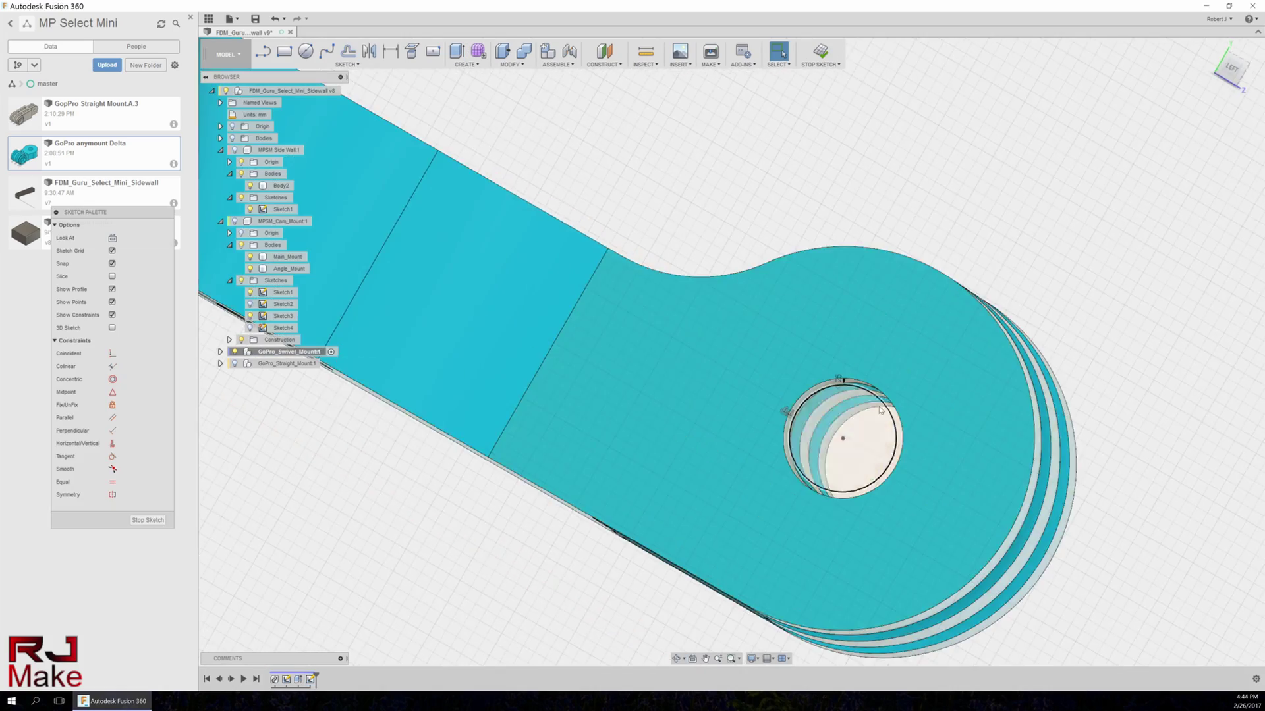
pyautogui.press('e')
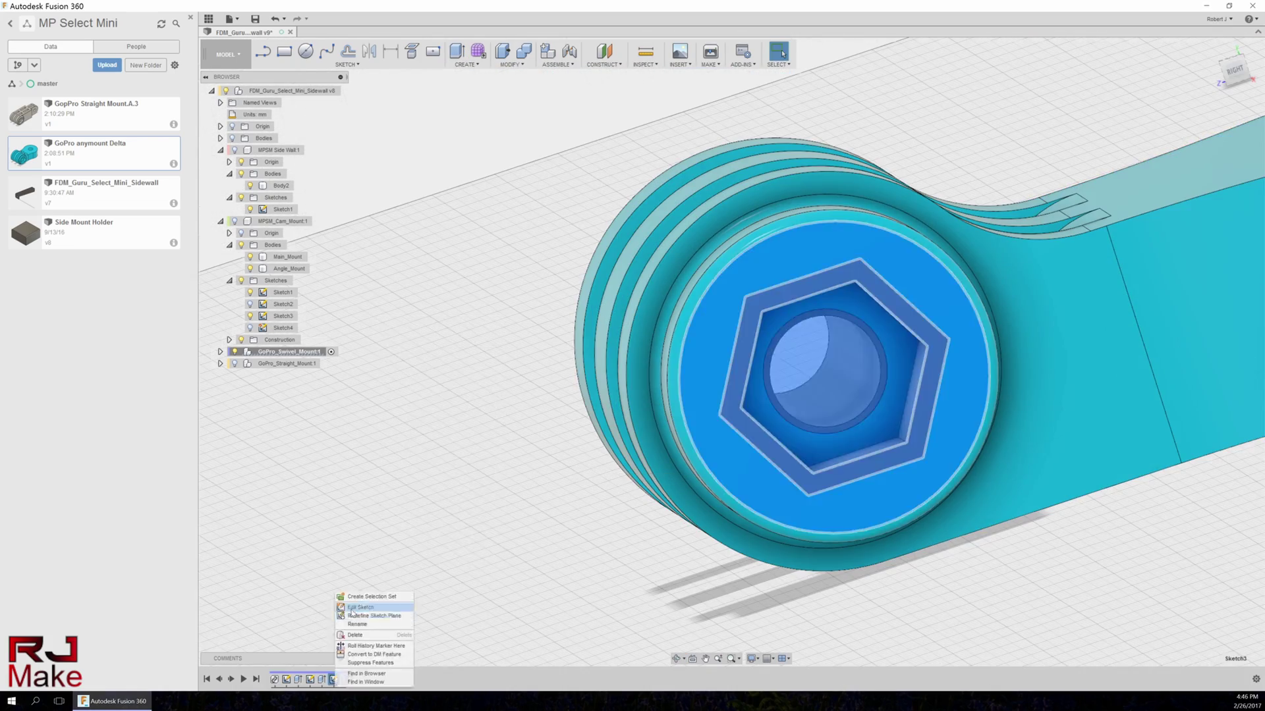
# Extrude the ring between the two circles To Object with the Join operation
pyautogui.click(353, 607)
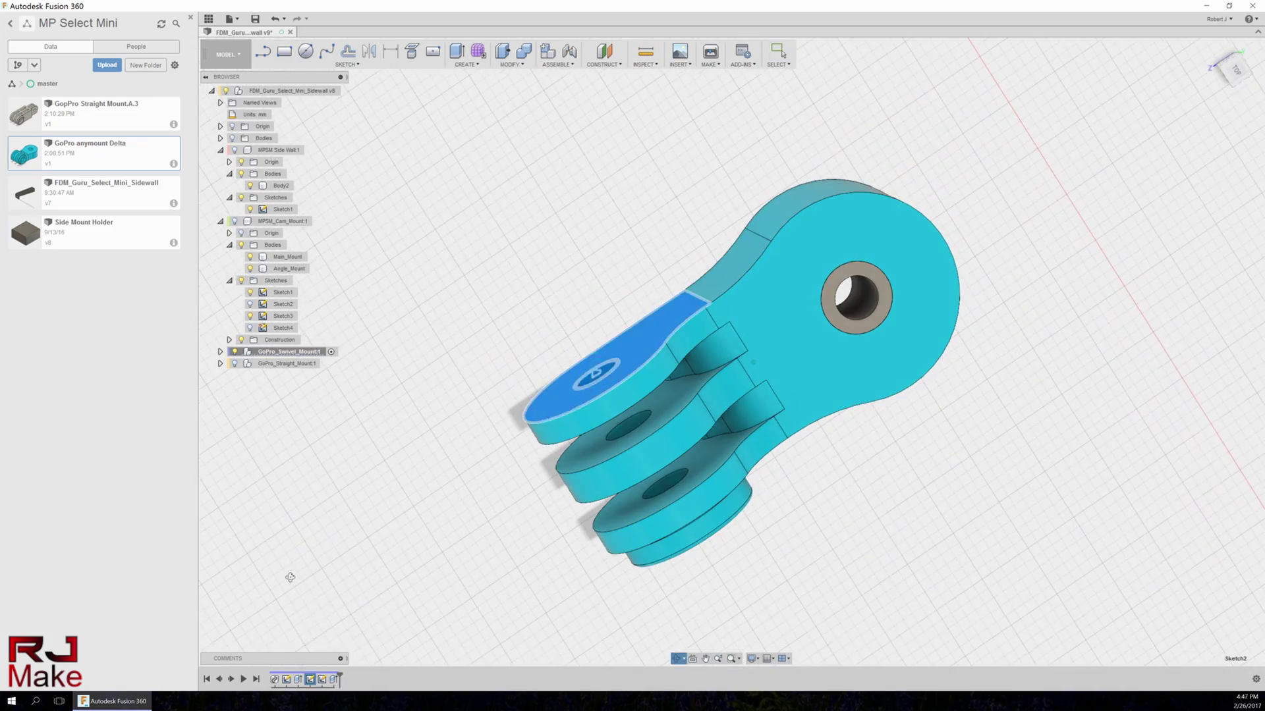
pyautogui.click(339, 608)
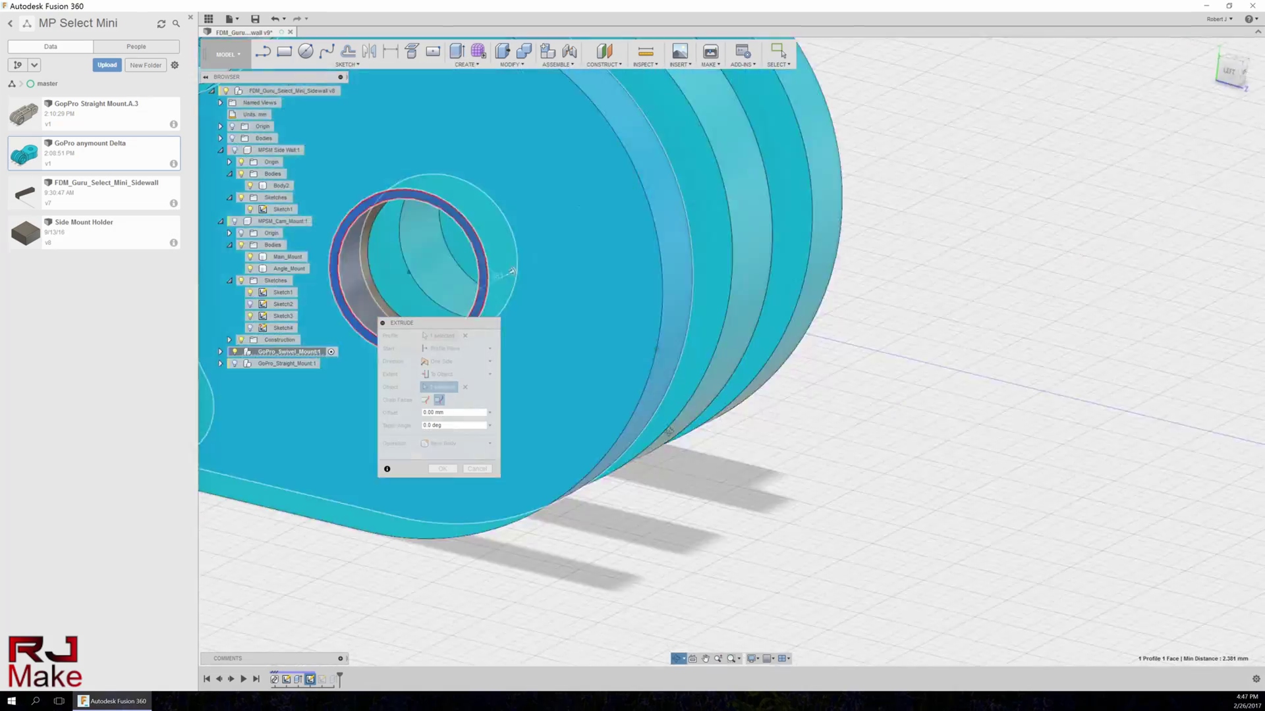
pyautogui.click(456, 443)
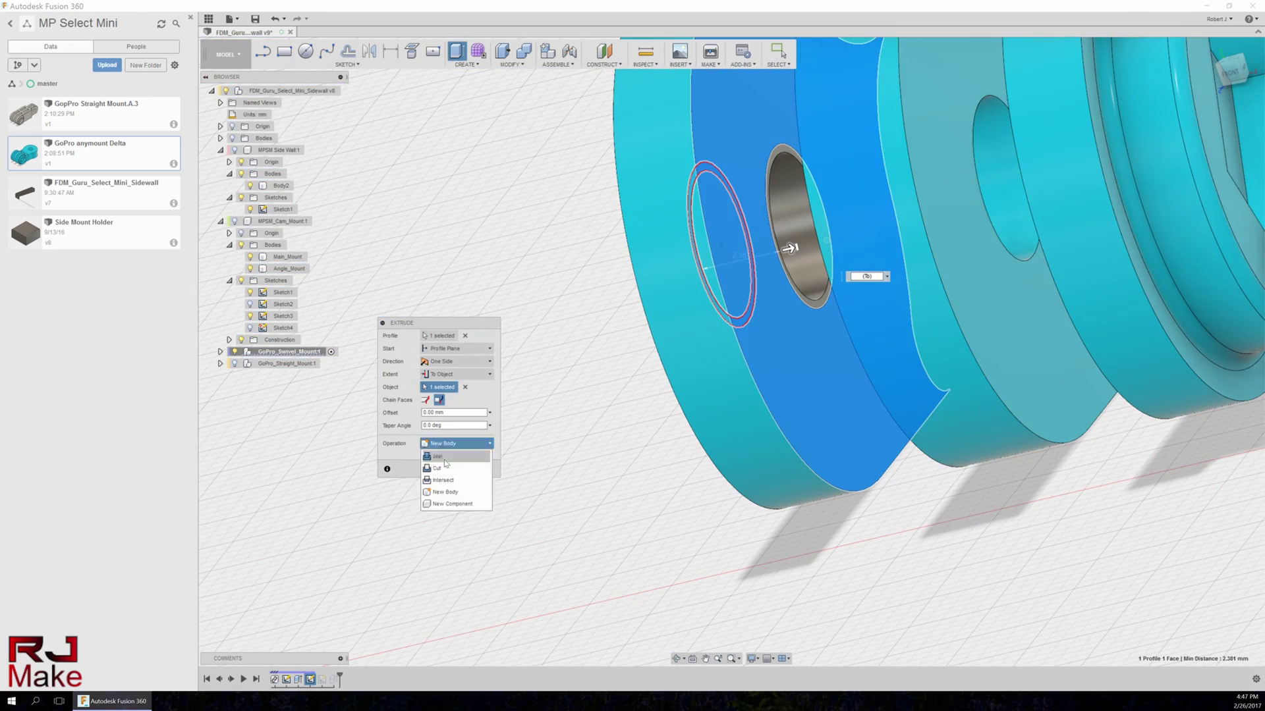
pyautogui.click(442, 469)
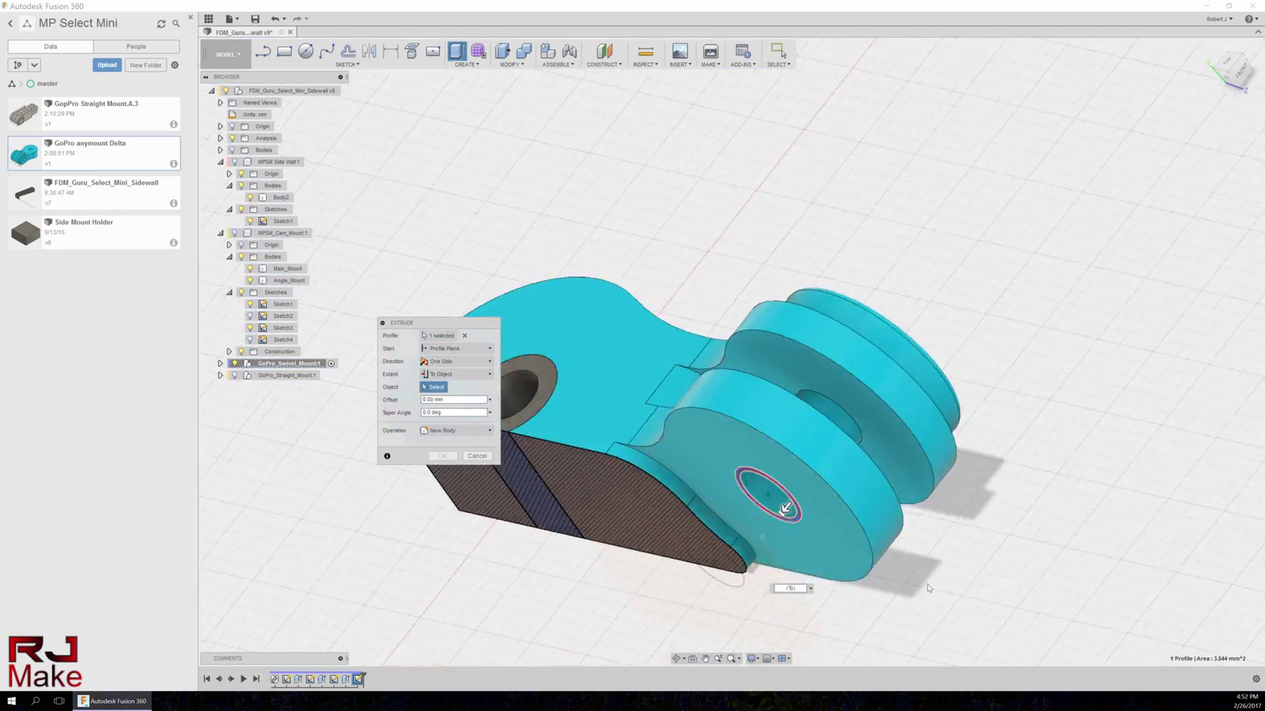
# Confirm the second ring extrusion and the offset circle around the other hole
pyautogui.click(441, 469)
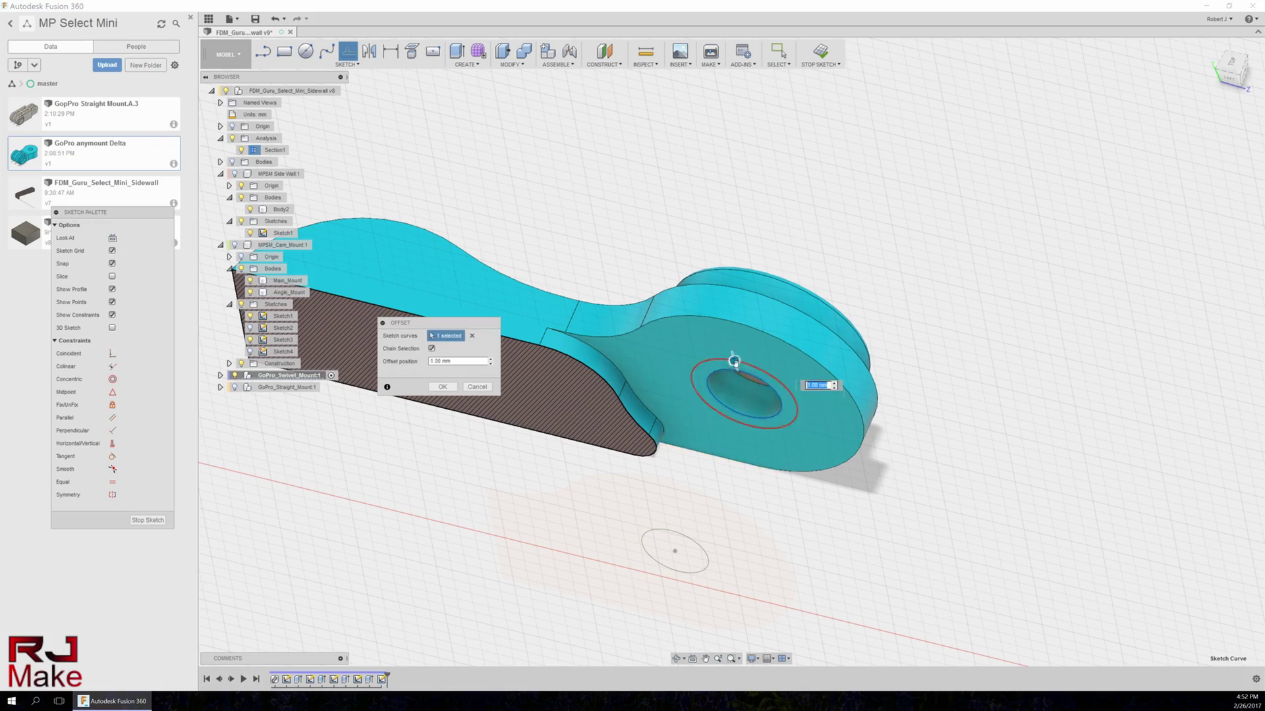
pyautogui.press('Return')
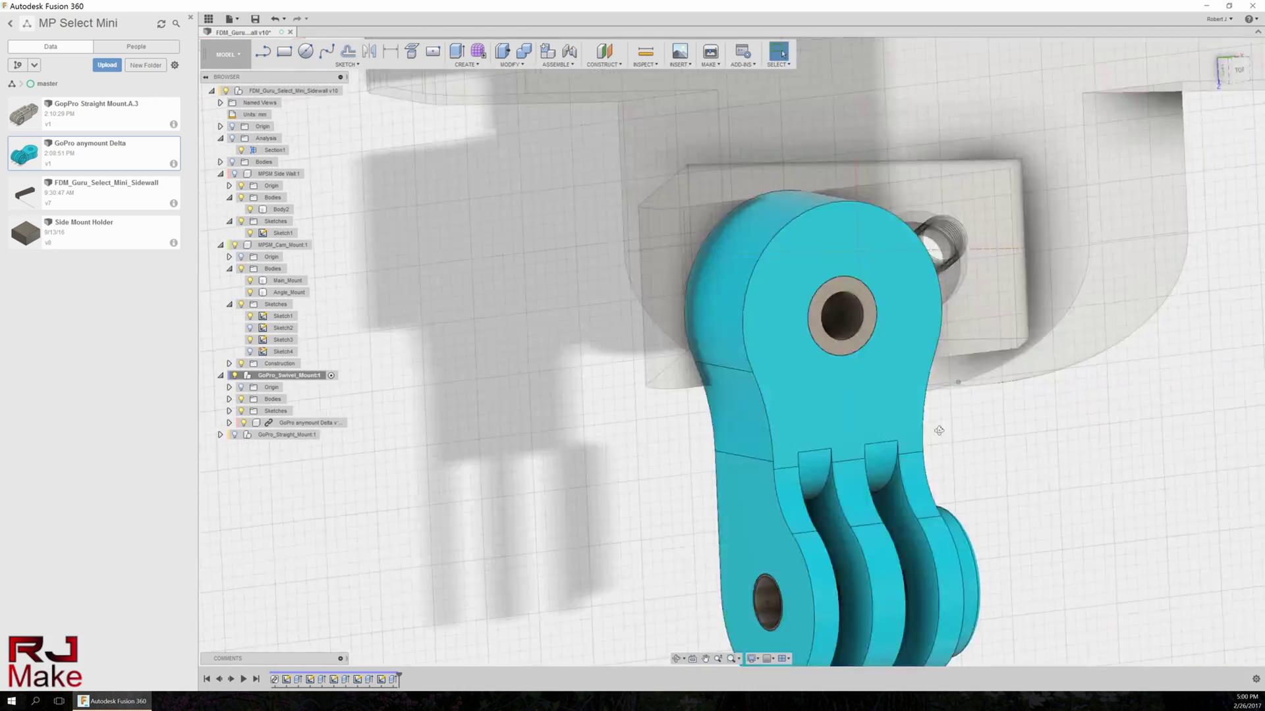
pyautogui.rightClick(896, 204)
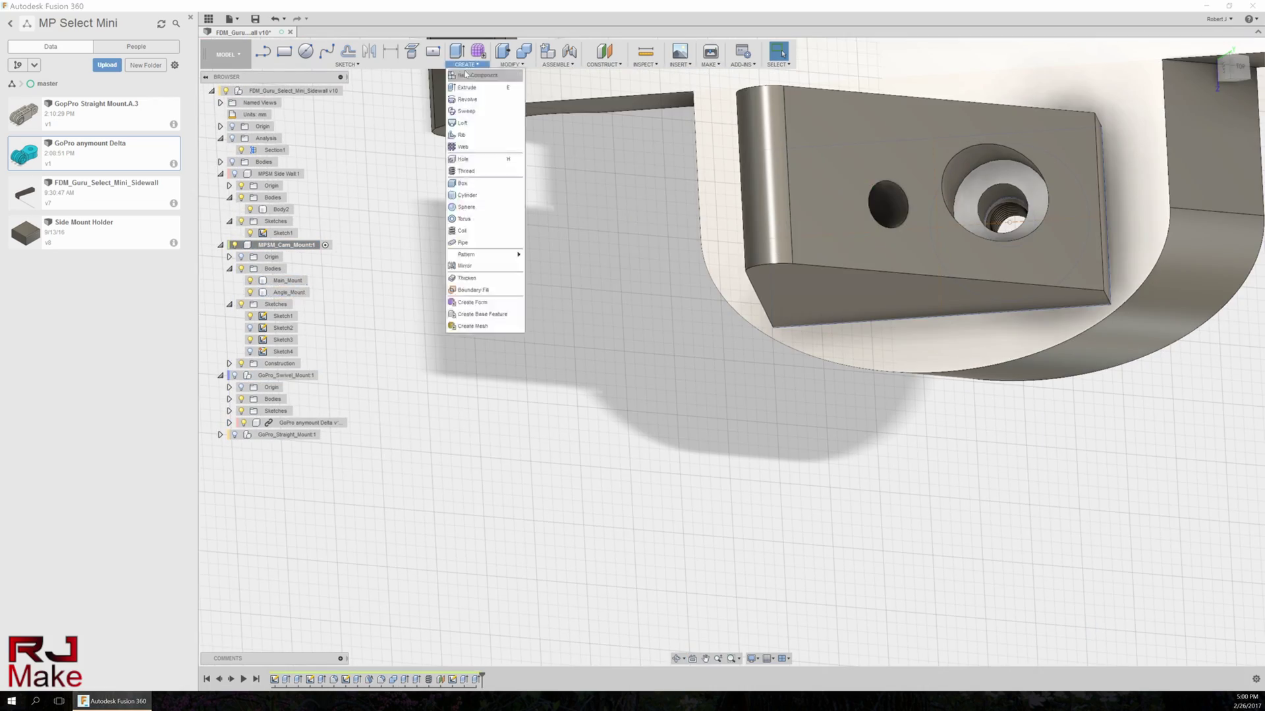
# Thread the camera mount's hole and move Angle_Mount -1 mm along Y
pyautogui.click(451, 464)
pyautogui.keyDown('shift'); pyautogui.moveTo(451, 464); pyautogui.dragTo(565, 546, button='middle'); pyautogui.keyUp('shift')
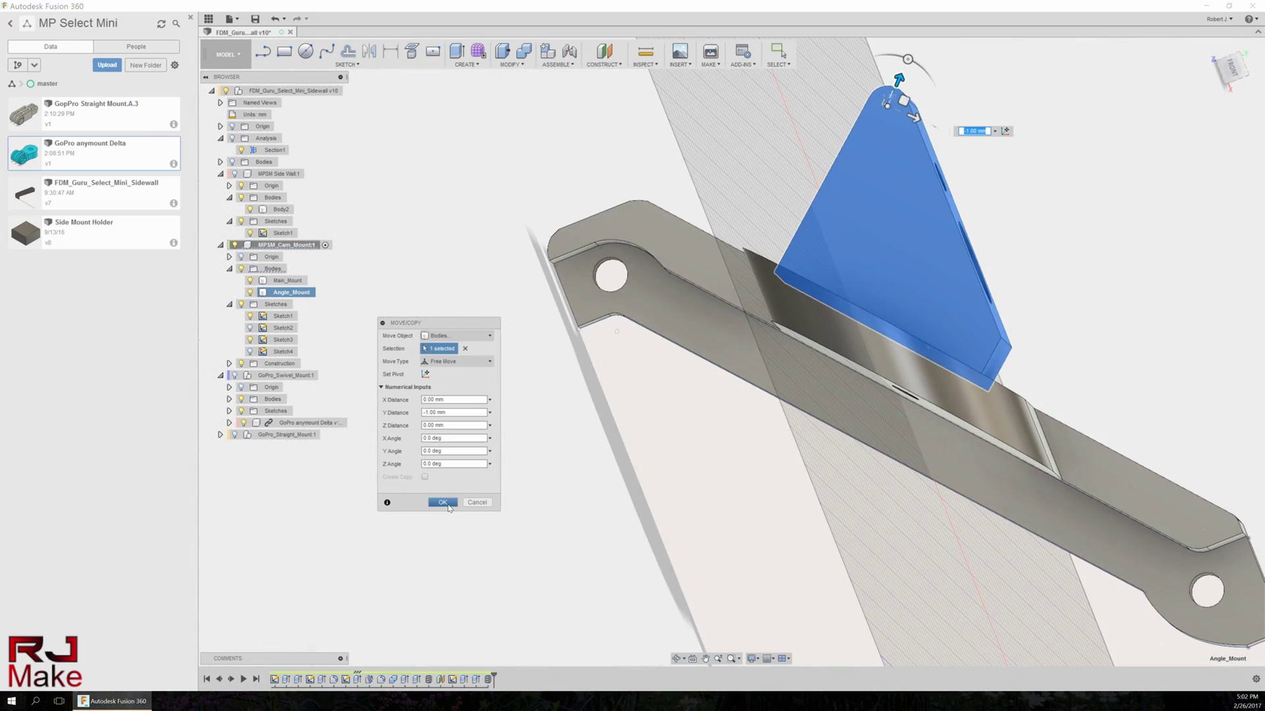
pyautogui.click(443, 502)
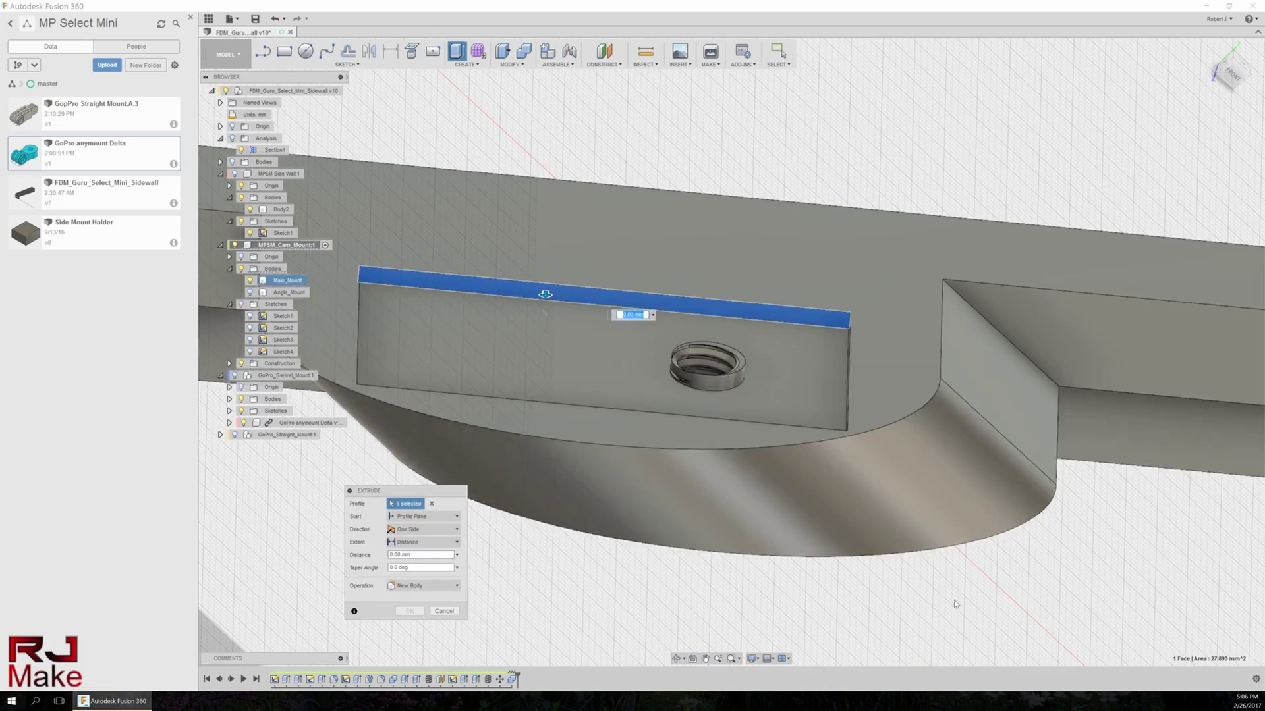
pyautogui.keyDown('shift'); pyautogui.moveTo(955, 604); pyautogui.dragTo(995, 482, button='middle'); pyautogui.keyUp('shift')
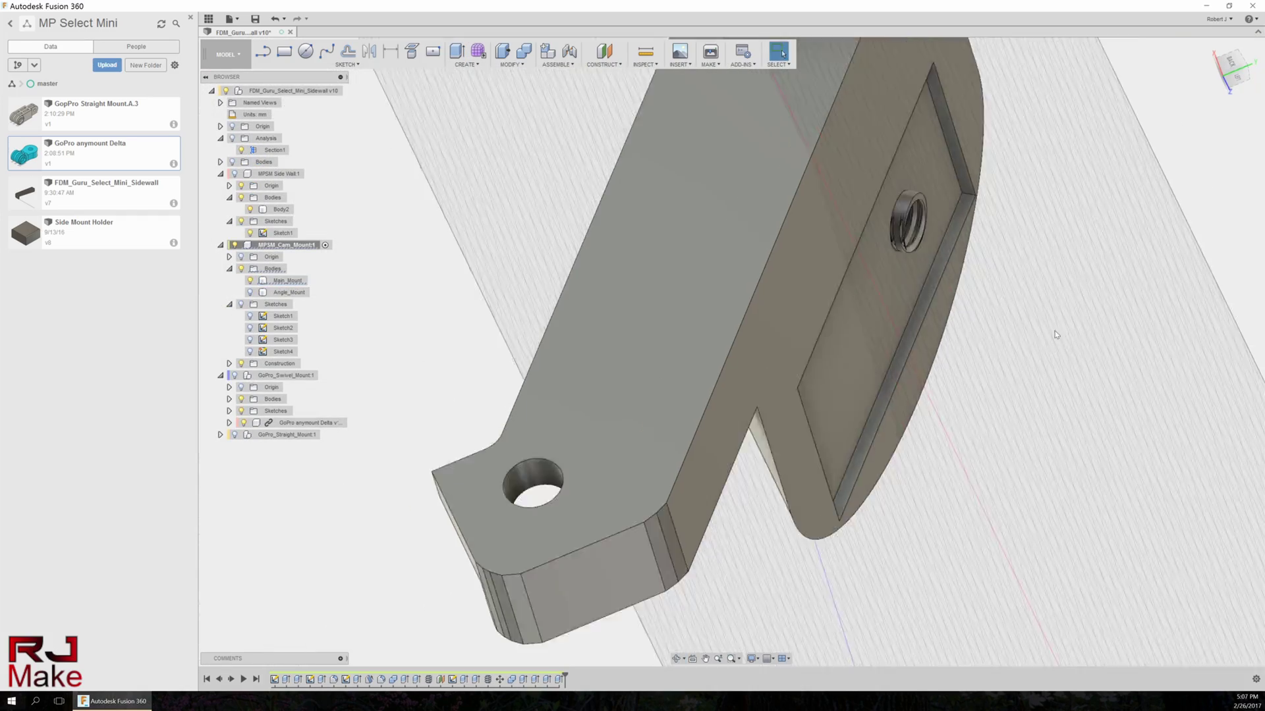
pyautogui.keyDown('shift'); pyautogui.moveTo(1056, 334); pyautogui.dragTo(668, 453, button='middle'); pyautogui.keyUp('shift')
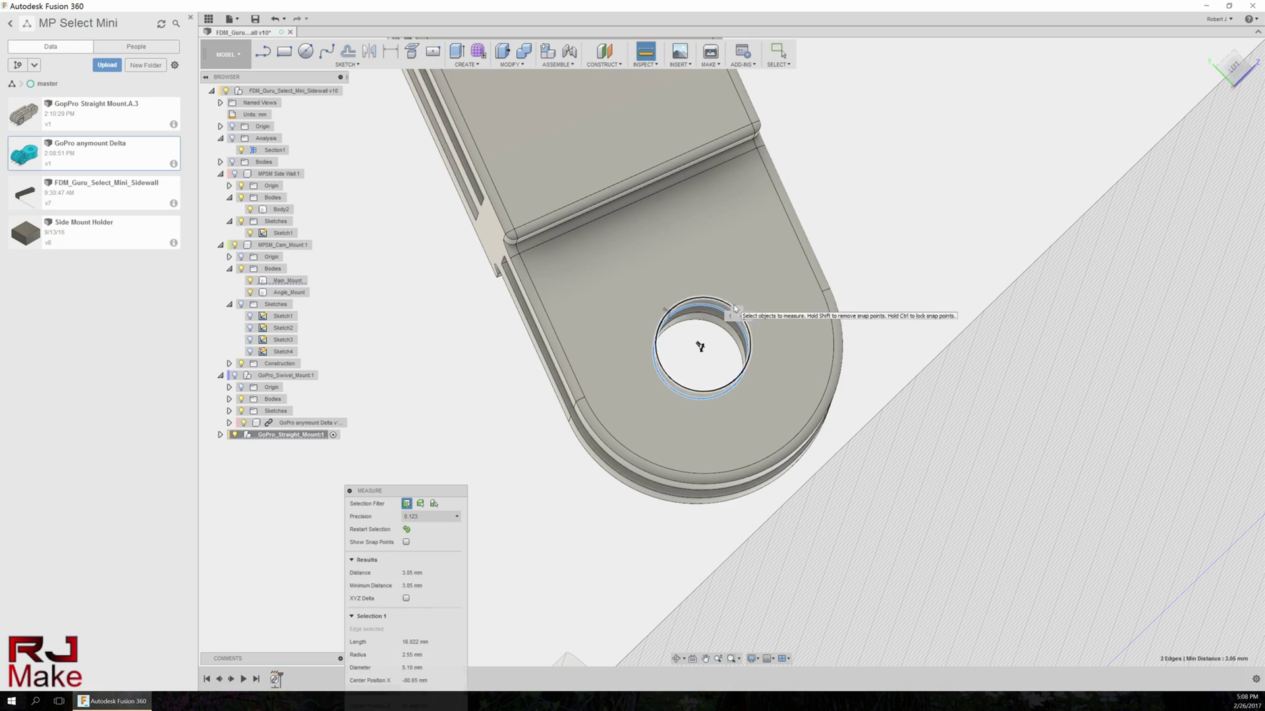
# Review the hole measurement's X, Y and Z distance components
pyautogui.click(411, 472)
pyautogui.keyDown('shift'); pyautogui.moveTo(414, 484); pyautogui.dragTo(526, 424, button='middle'); pyautogui.keyUp('shift')
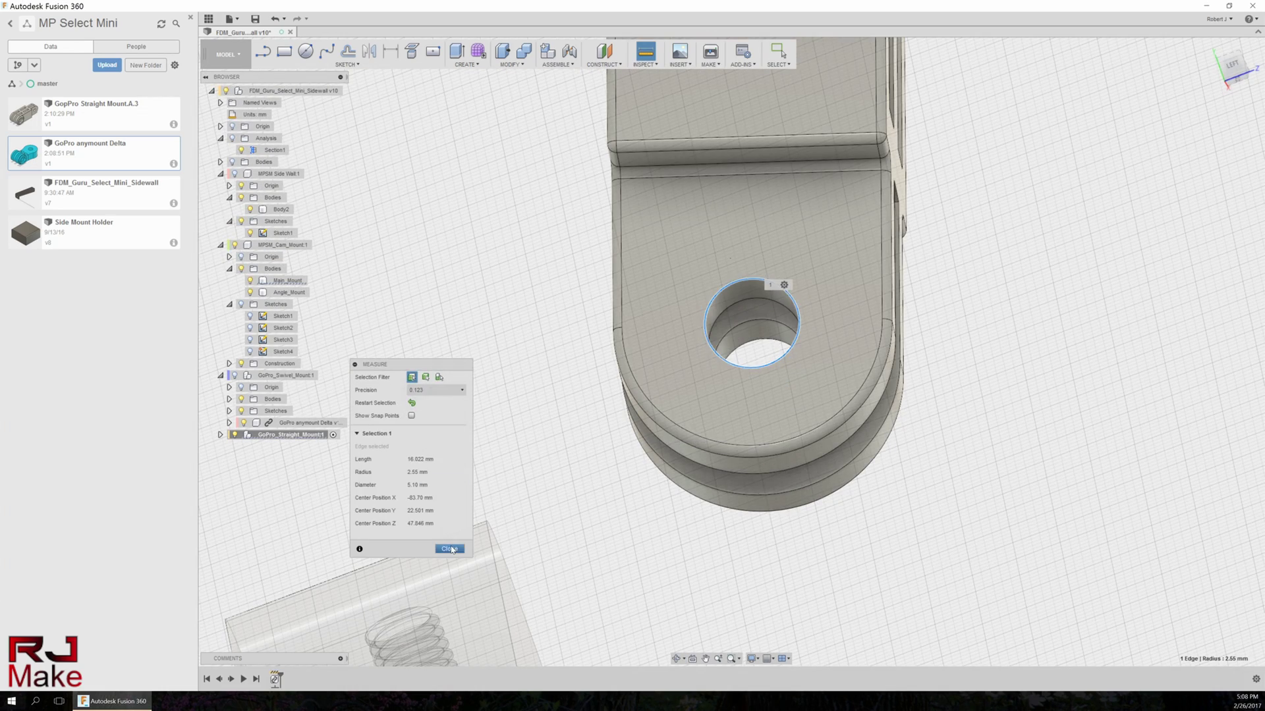
pyautogui.click(450, 549)
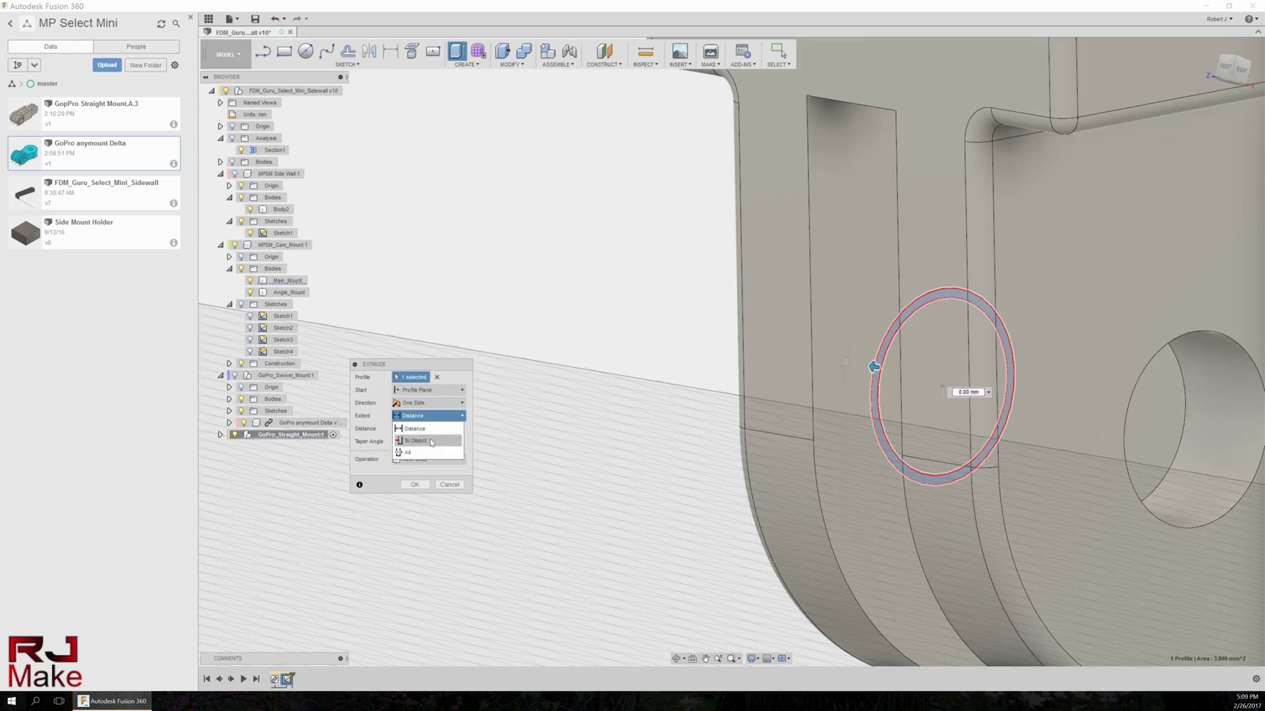
# Extrude the ring up to the opposite face and check it with a section analysis
pyautogui.click(852, 460)
pyautogui.keyDown('shift'); pyautogui.moveTo(852, 460); pyautogui.dragTo(635, 499, button='middle'); pyautogui.keyUp('shift')
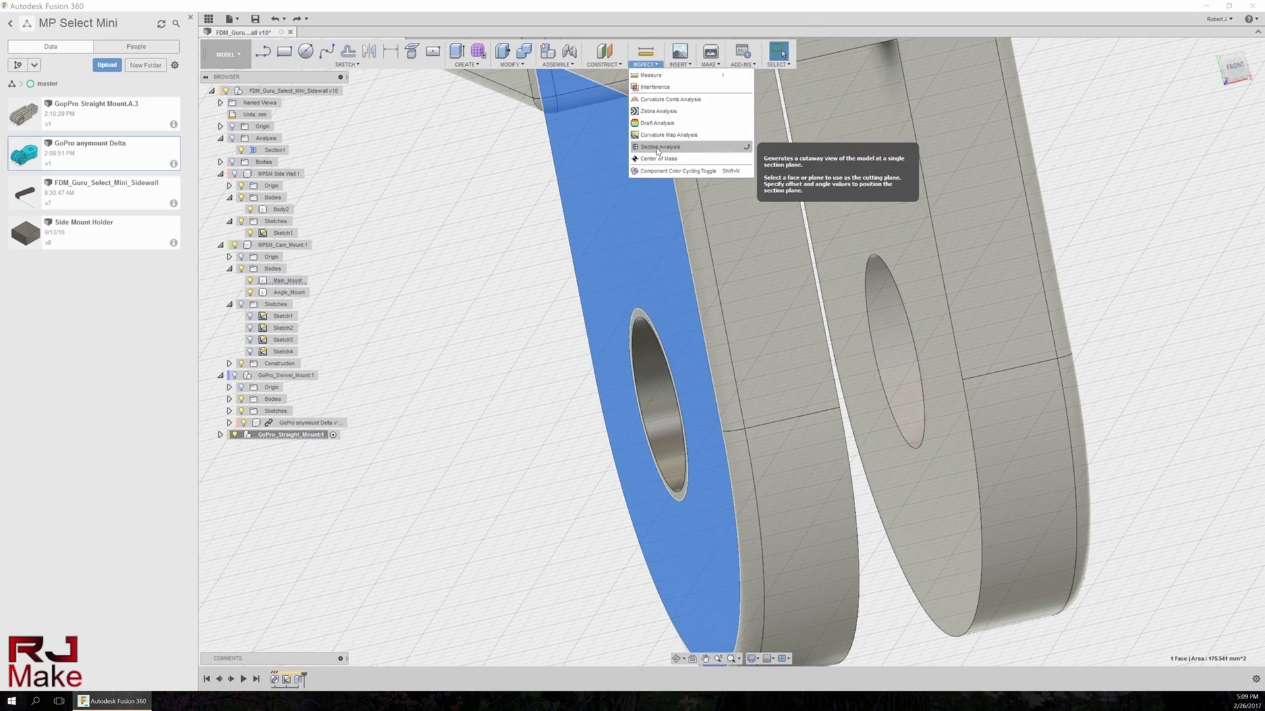
pyautogui.click(657, 147)
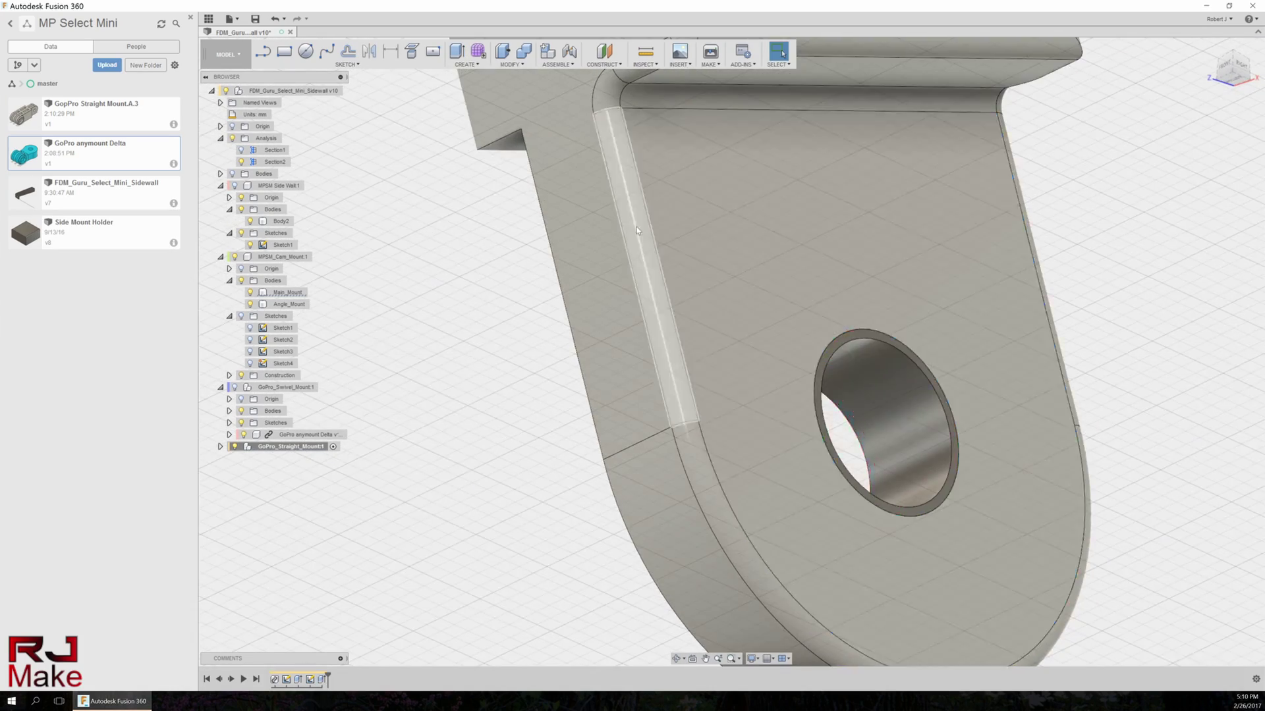
pyautogui.scroll(-5, 638, 231)
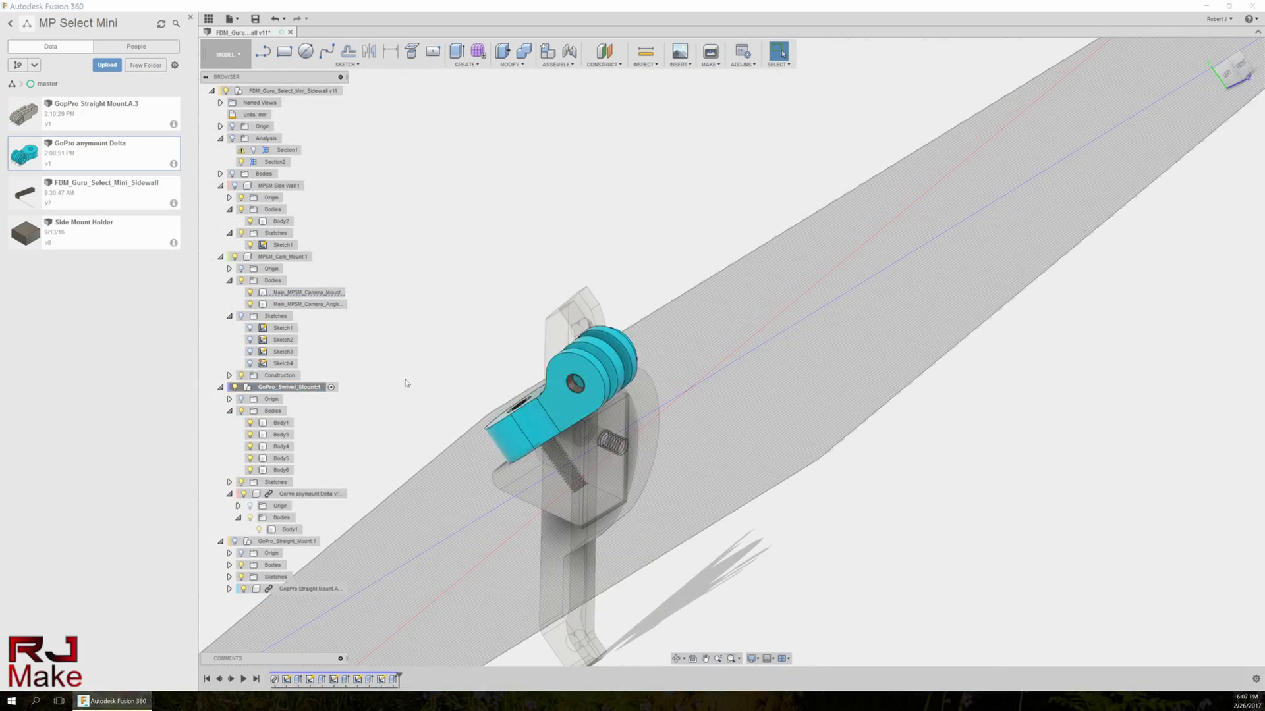
# Combine Body1 of the swivel mount into Body7 as a single joined body
pyautogui.rightClick(272, 531)
pyautogui.click(229, 494)
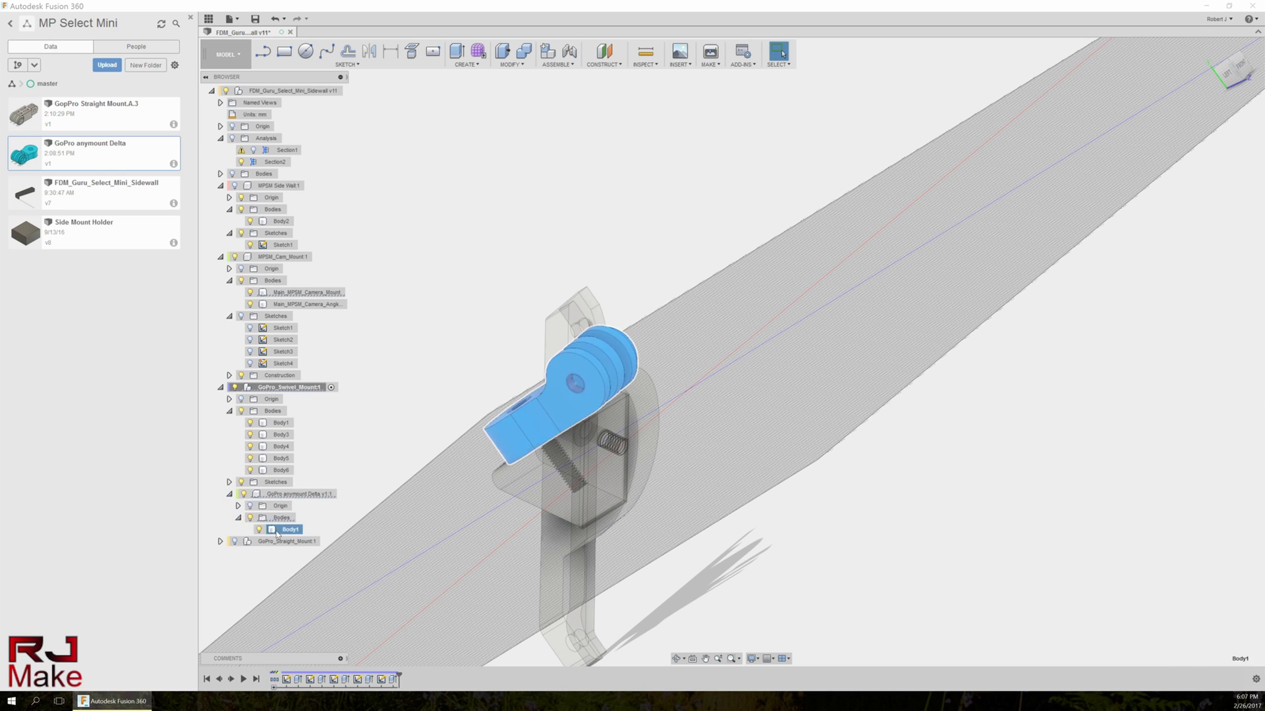
pyautogui.click(527, 421)
pyautogui.click(523, 50)
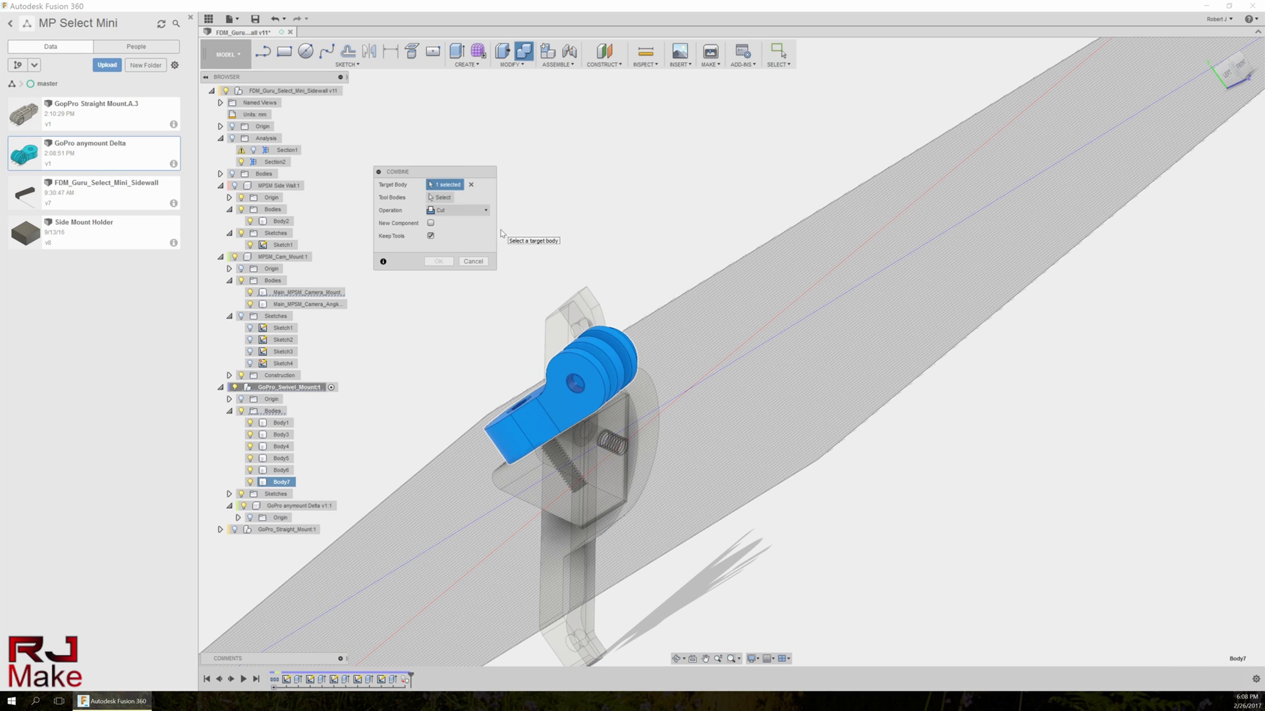
pyautogui.click(438, 262)
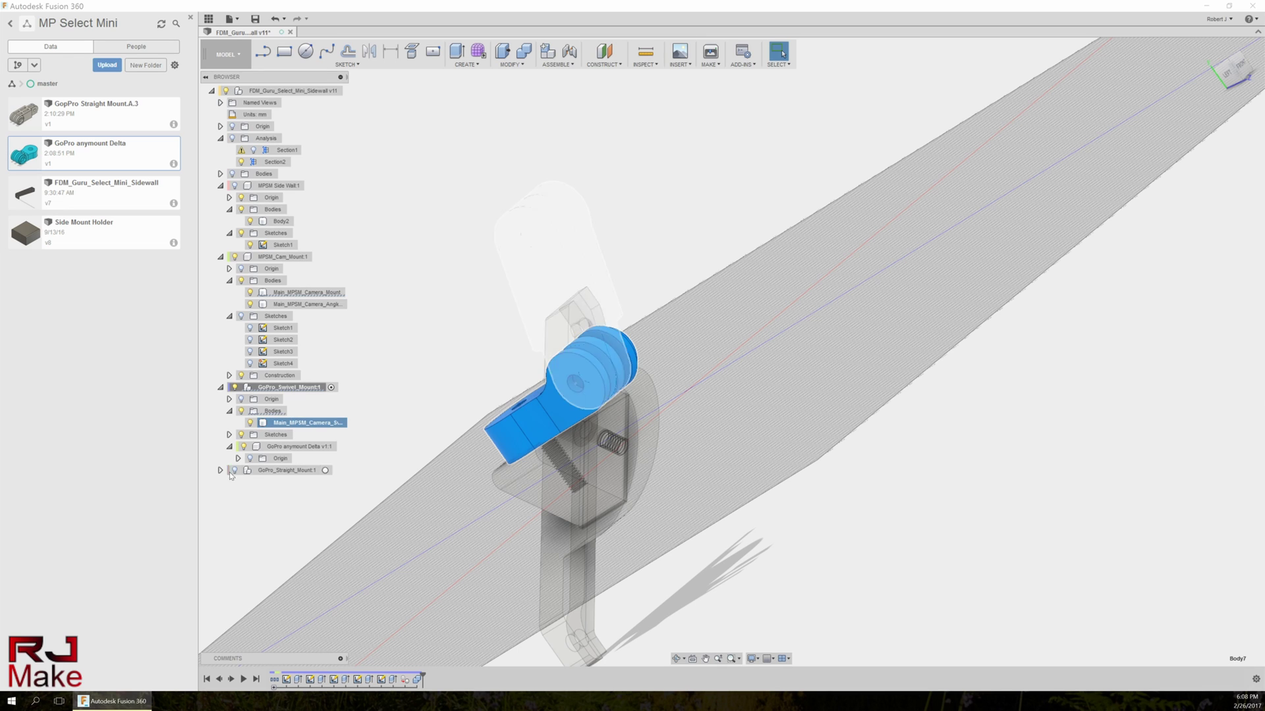
# Join the GoPro_Straight_Mount's three bodies into one and rename the merged body
pyautogui.click(323, 399)
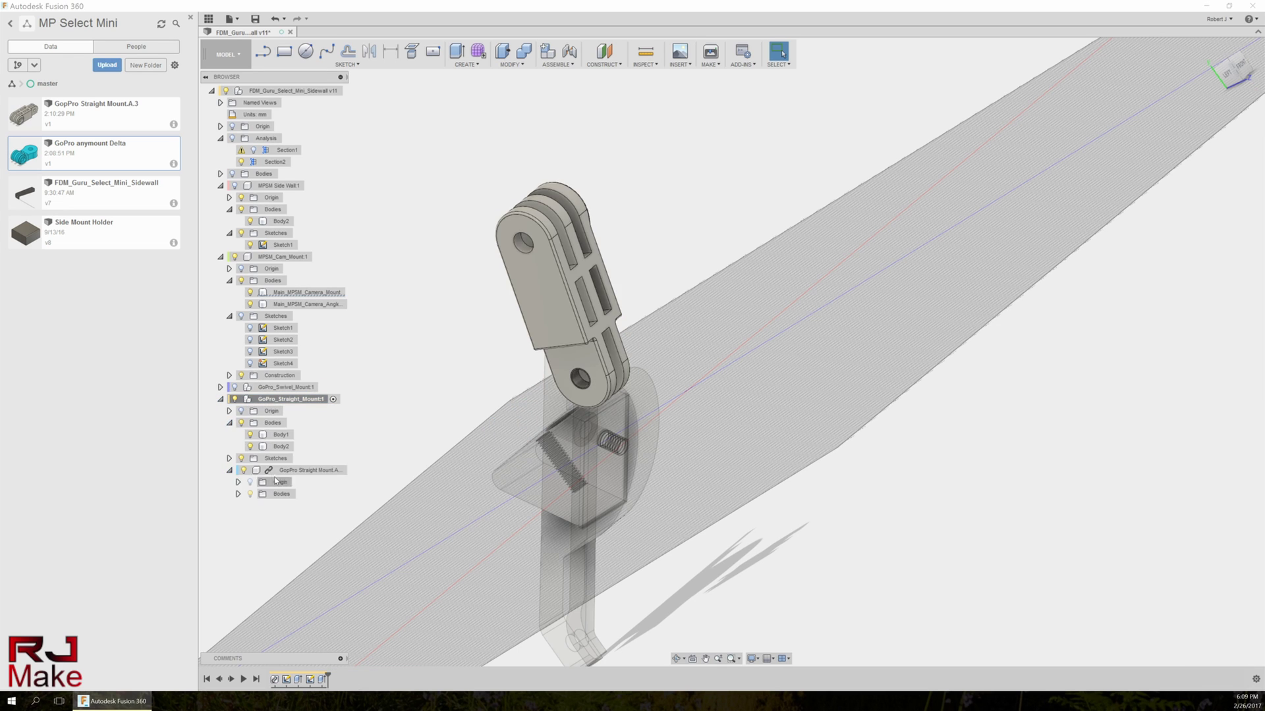
pyautogui.click(290, 470)
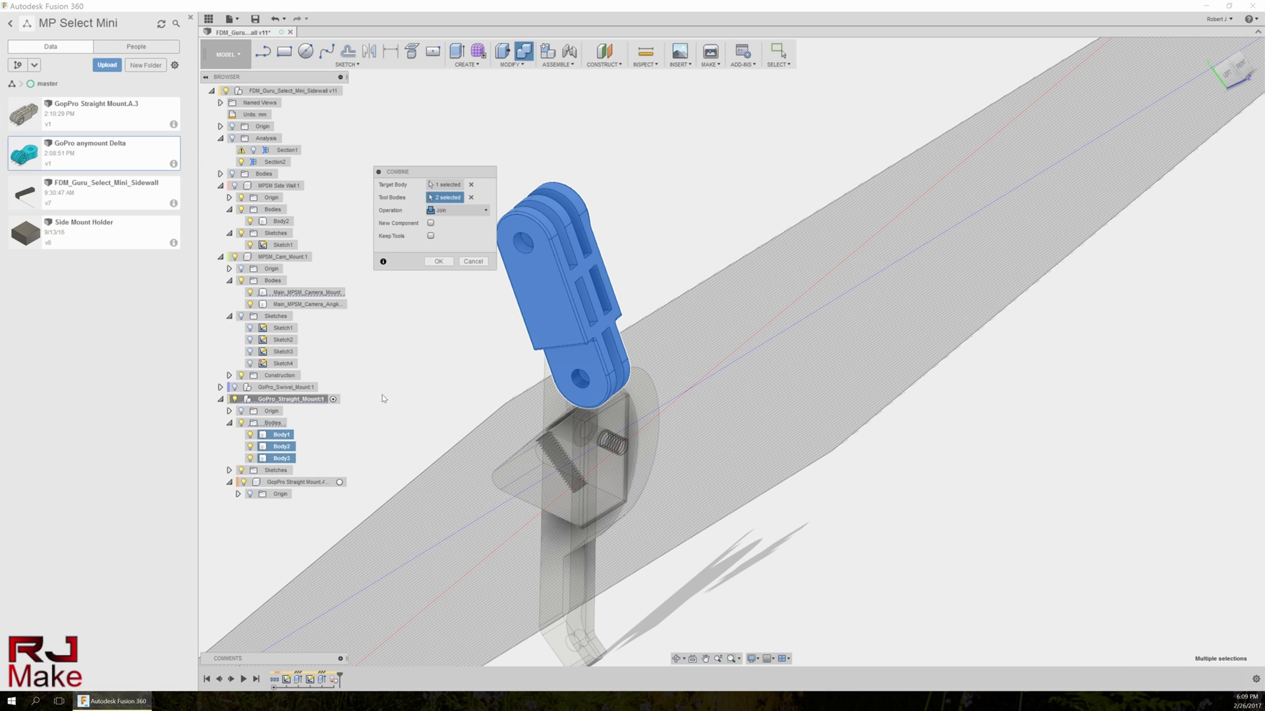
pyautogui.click(438, 261)
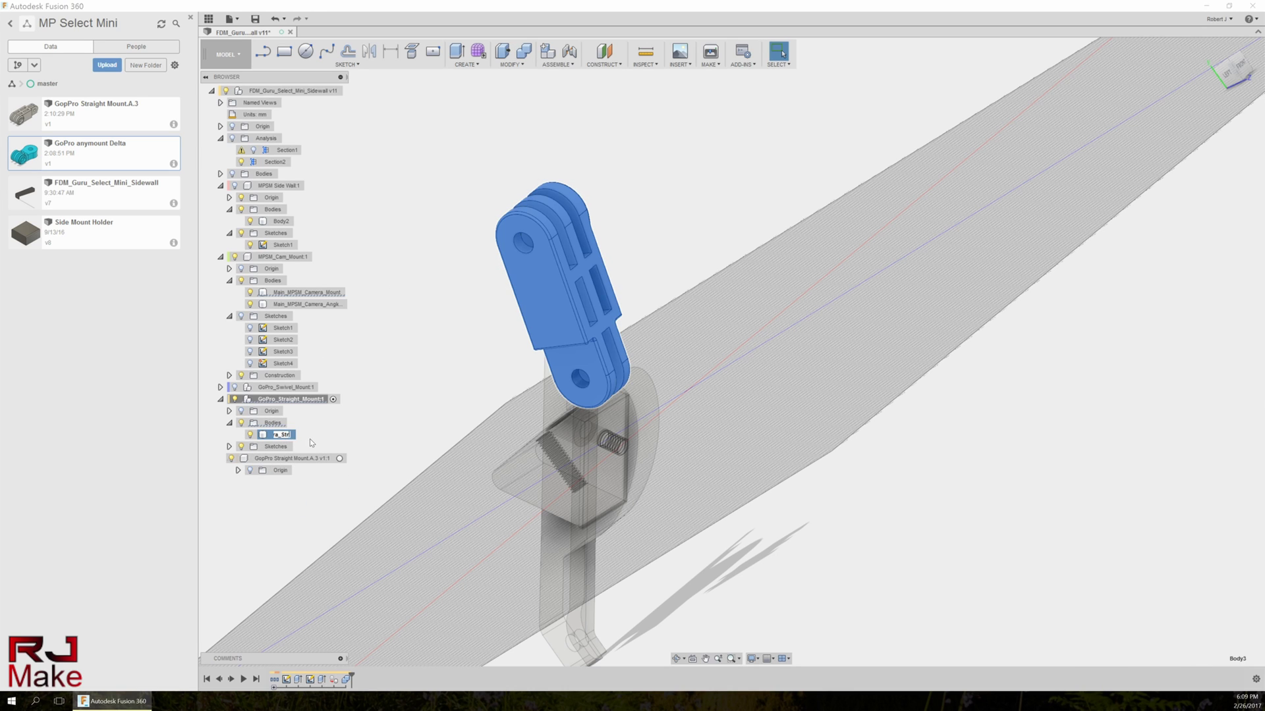
pyautogui.press('Return')
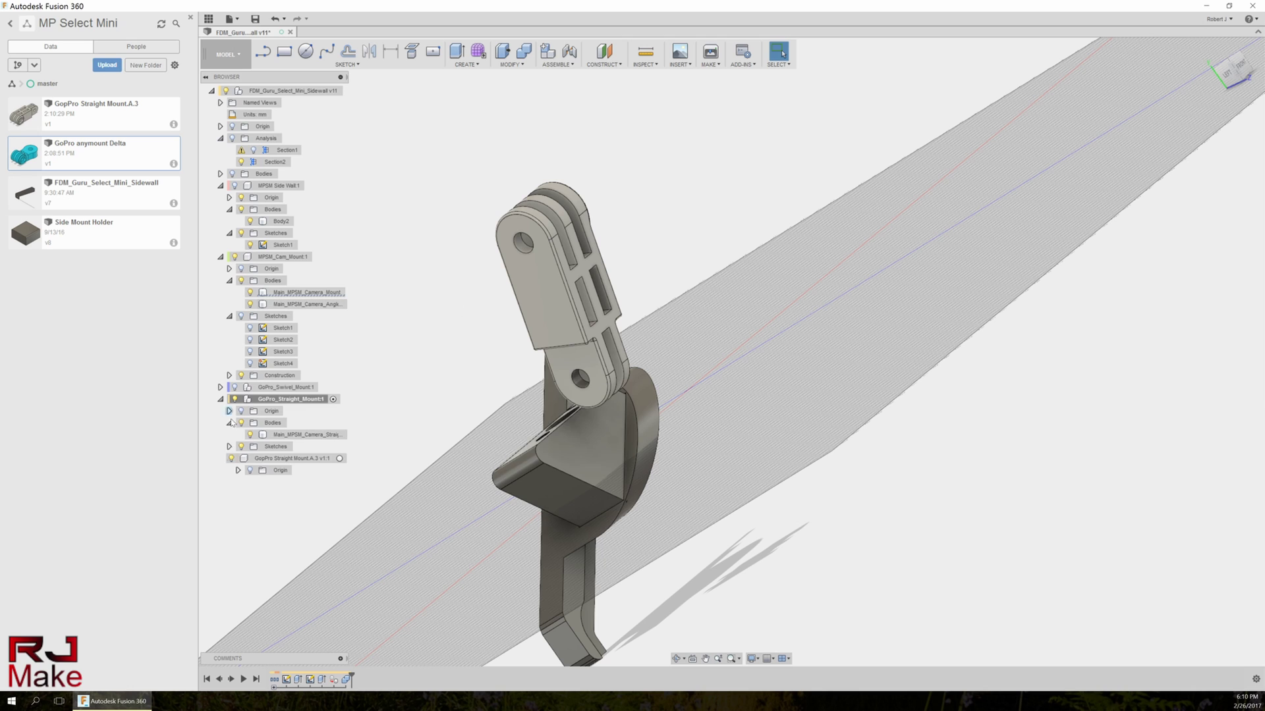
pyautogui.click(295, 423)
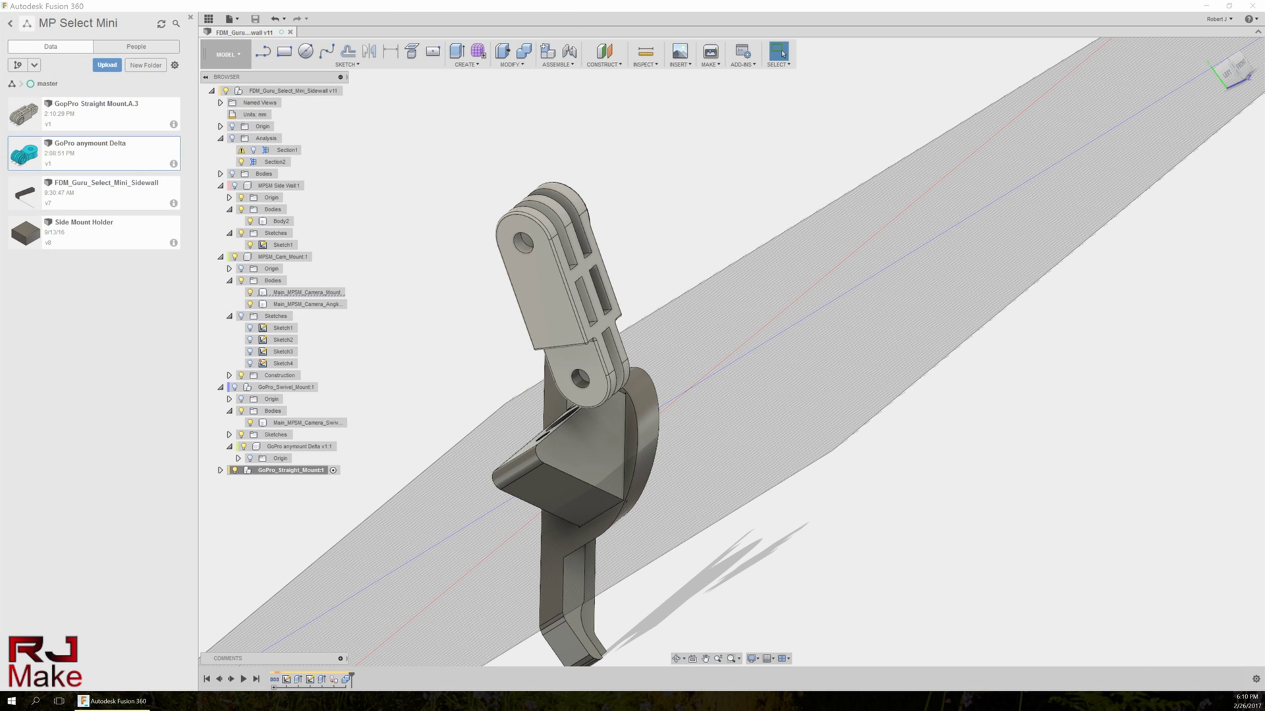
pyautogui.click(26, 327)
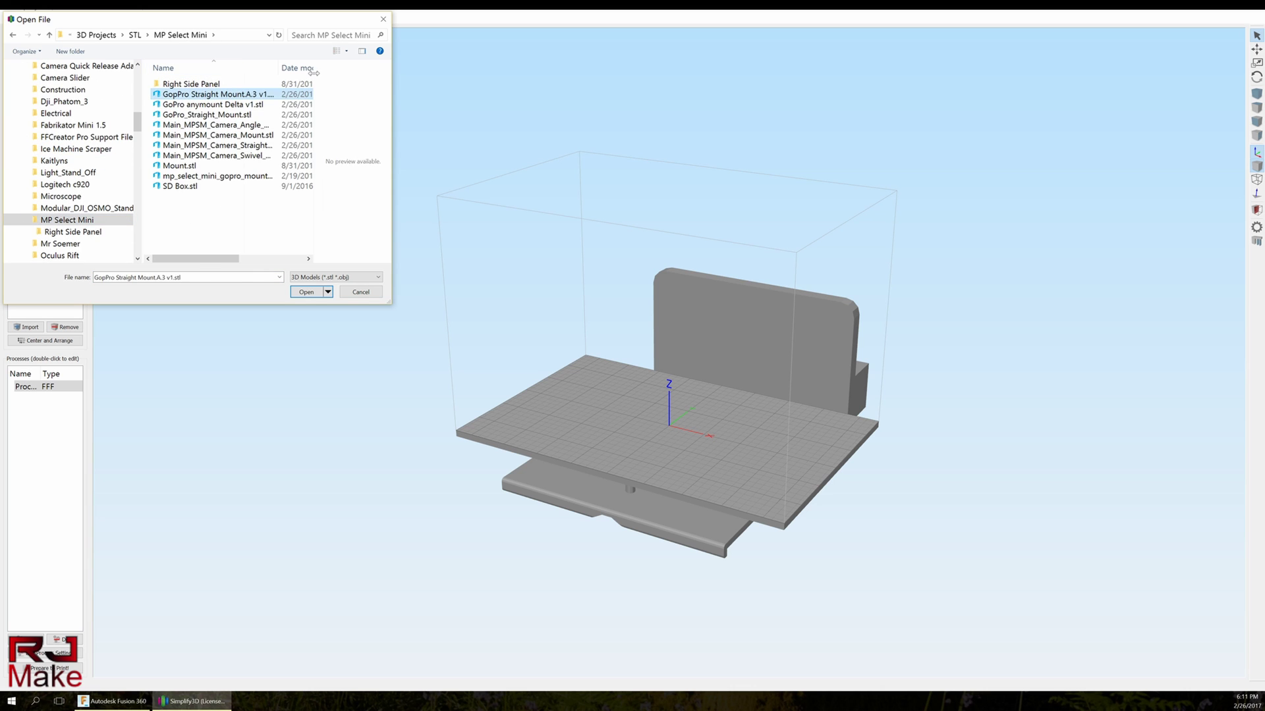
# Load the GoPro mount STLs and lay one part flat on its clicked face
pyautogui.click(306, 291)
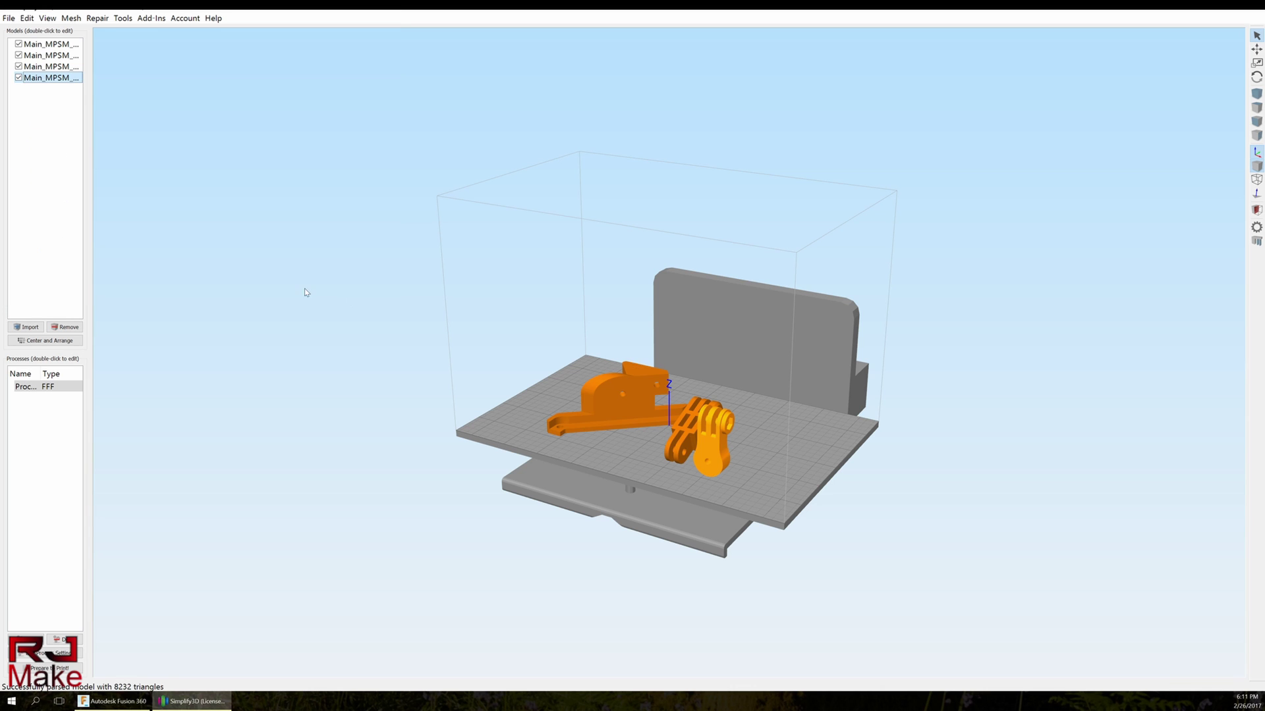
pyautogui.moveTo(549, 407); pyautogui.dragTo(784, 427)
pyautogui.click(629, 420)
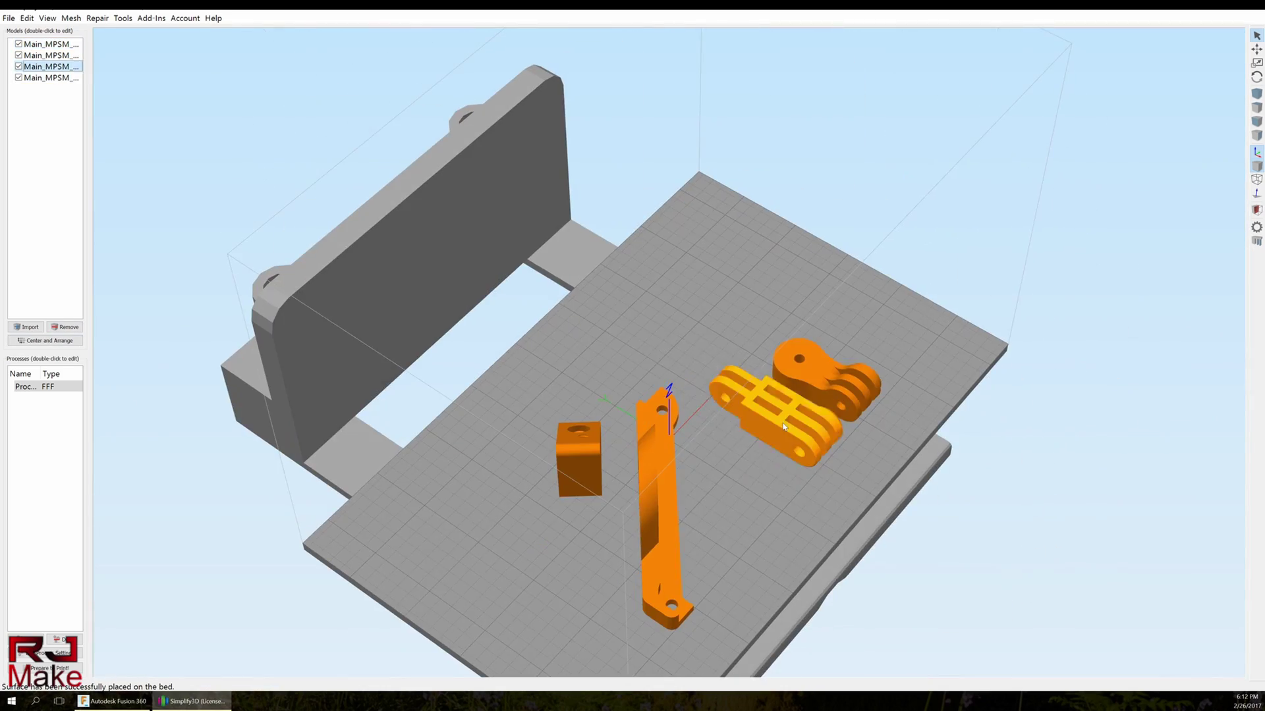
pyautogui.scroll(5, 861, 410)
pyautogui.moveTo(861, 409); pyautogui.dragTo(671, 581)
pyautogui.scroll(-3, 672, 581)
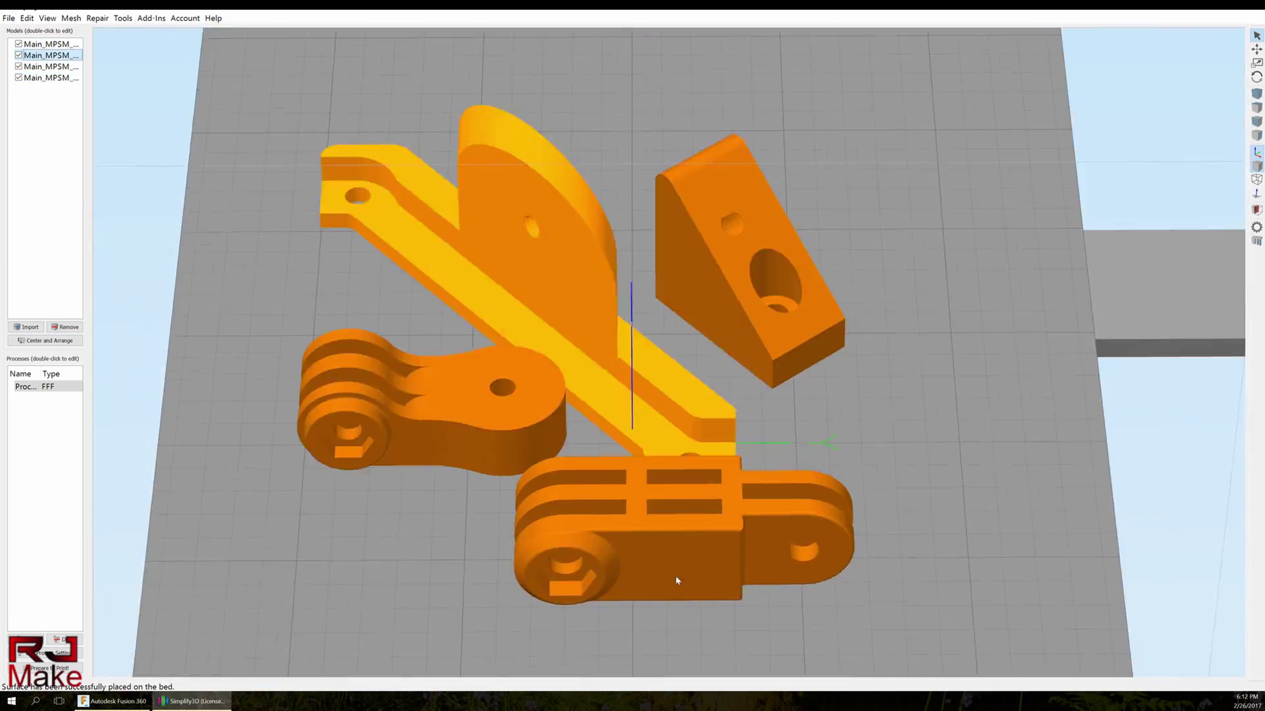
pyautogui.scroll(3, 891, 568)
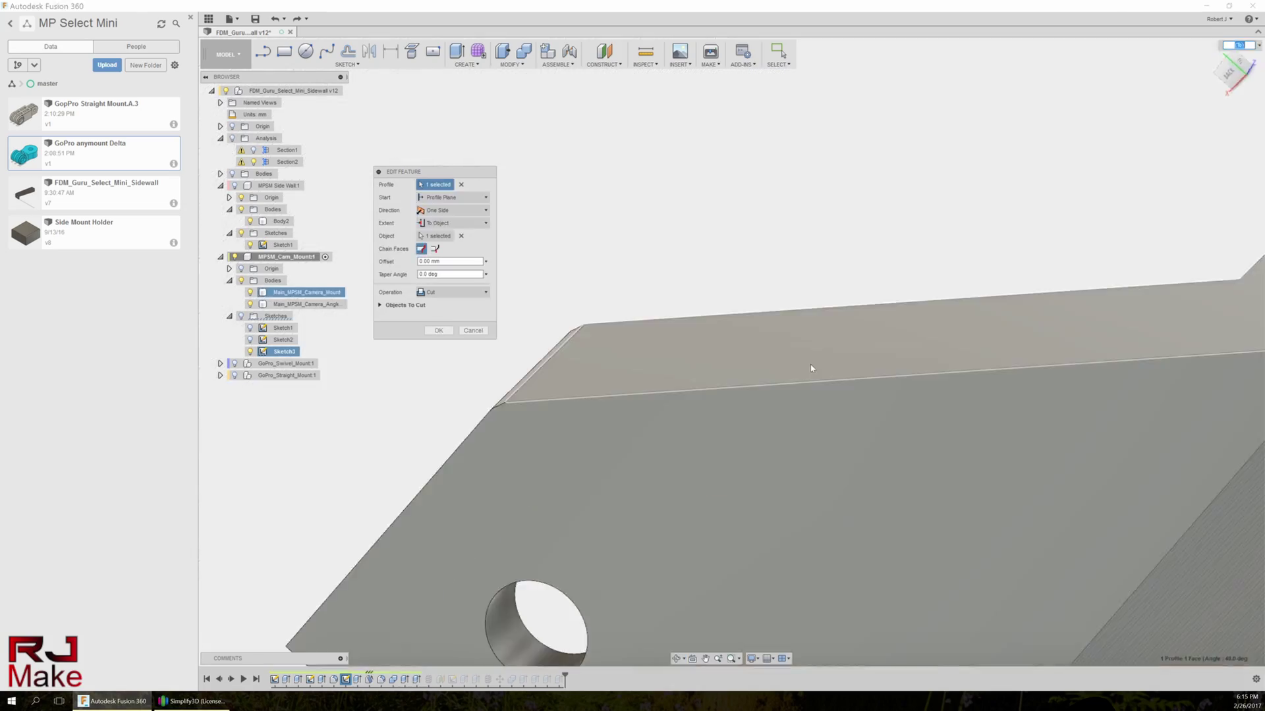
# Set the camera mount's extrude cut to Two Sides, then select the Main_MPSM_Camera_Mount body
pyautogui.click(453, 235)
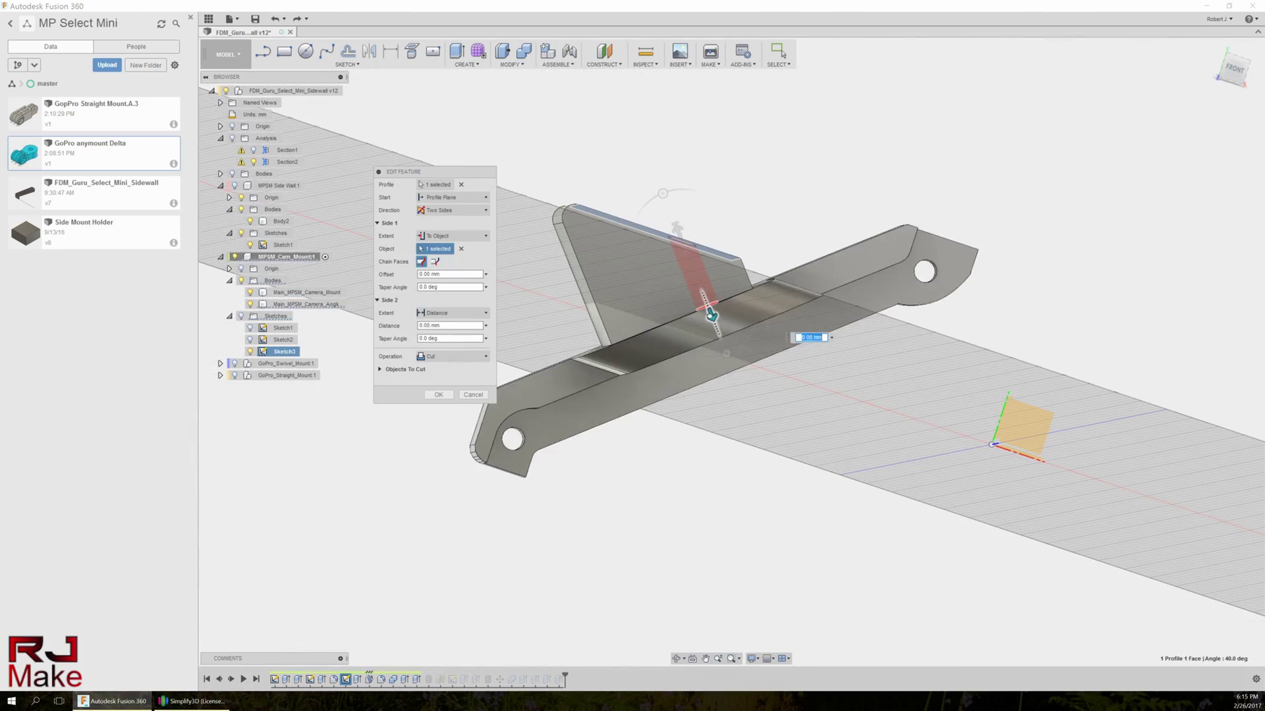
pyautogui.click(436, 394)
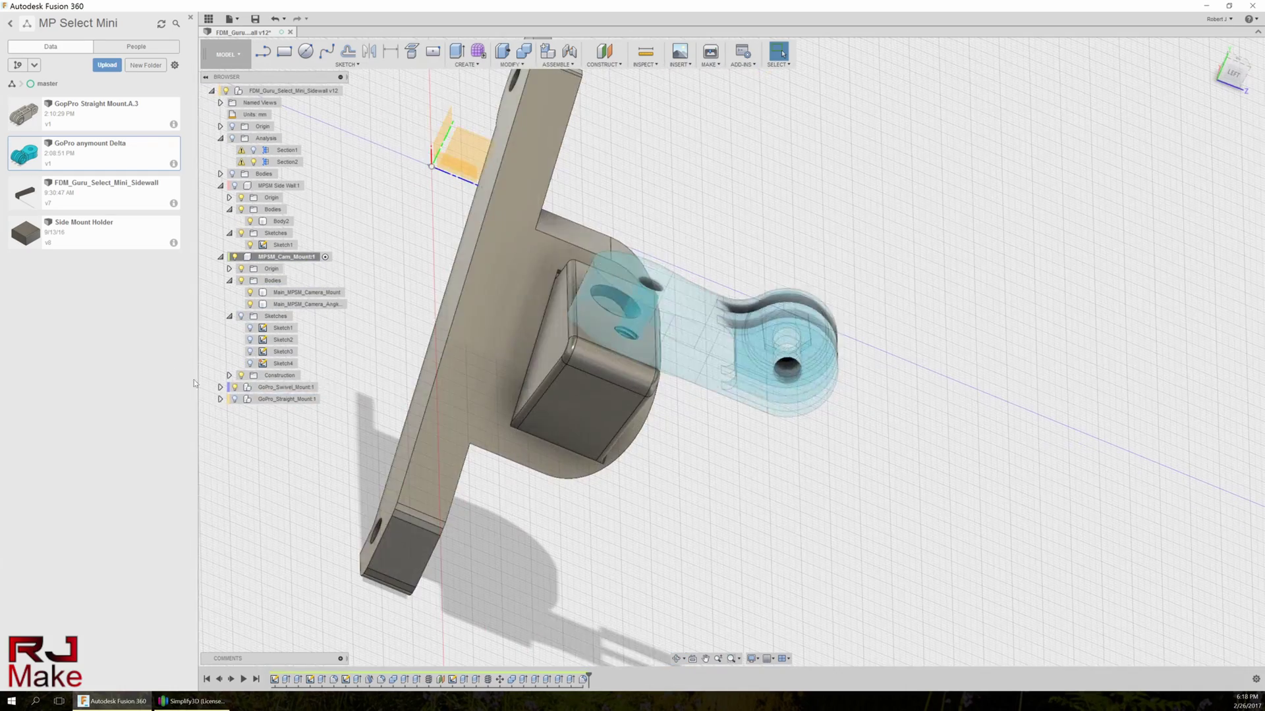
pyautogui.click(285, 294)
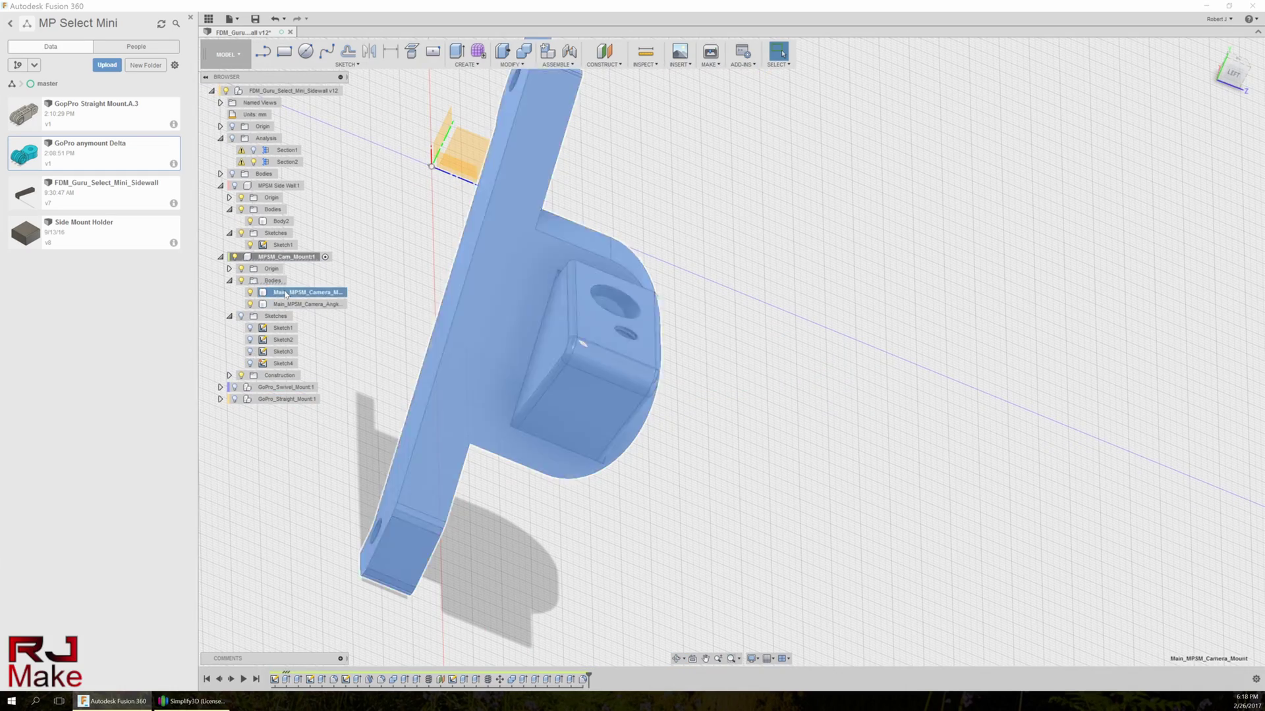
pyautogui.rightClick(284, 292)
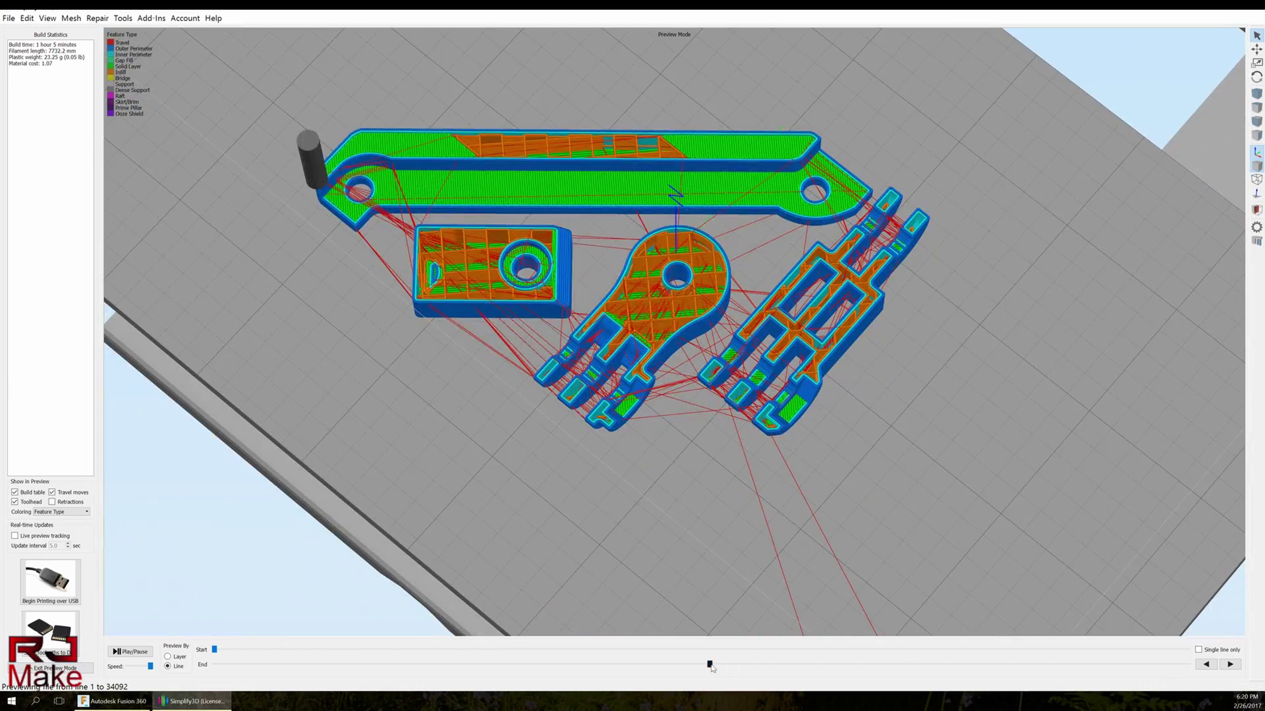
pyautogui.moveTo(679, 664); pyautogui.dragTo(998, 665)
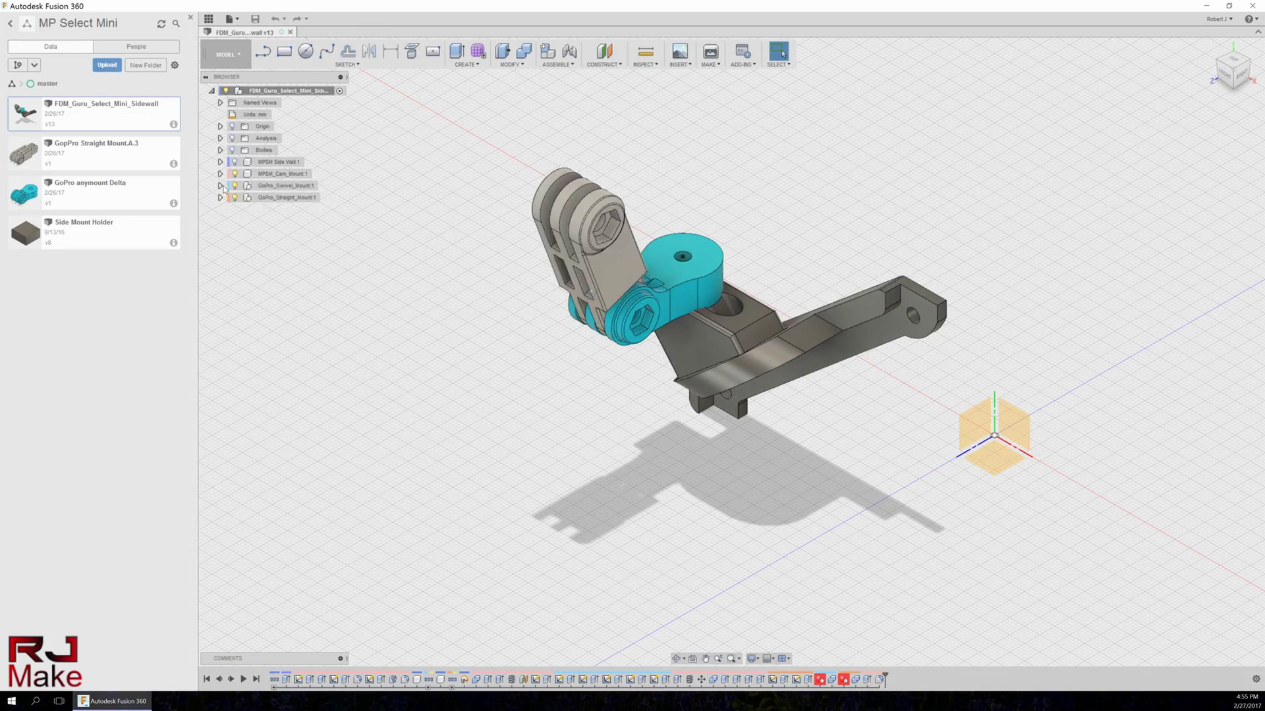
# Activate MPSM_Cam_Mount:1 and re-edit the pocket's extrude cut
pyautogui.doubleClick(273, 174)
pyautogui.keyDown('shift'); pyautogui.moveTo(527, 329); pyautogui.dragTo(800, 319, button='middle'); pyautogui.keyUp('shift')
pyautogui.scroll(5, 800, 318)
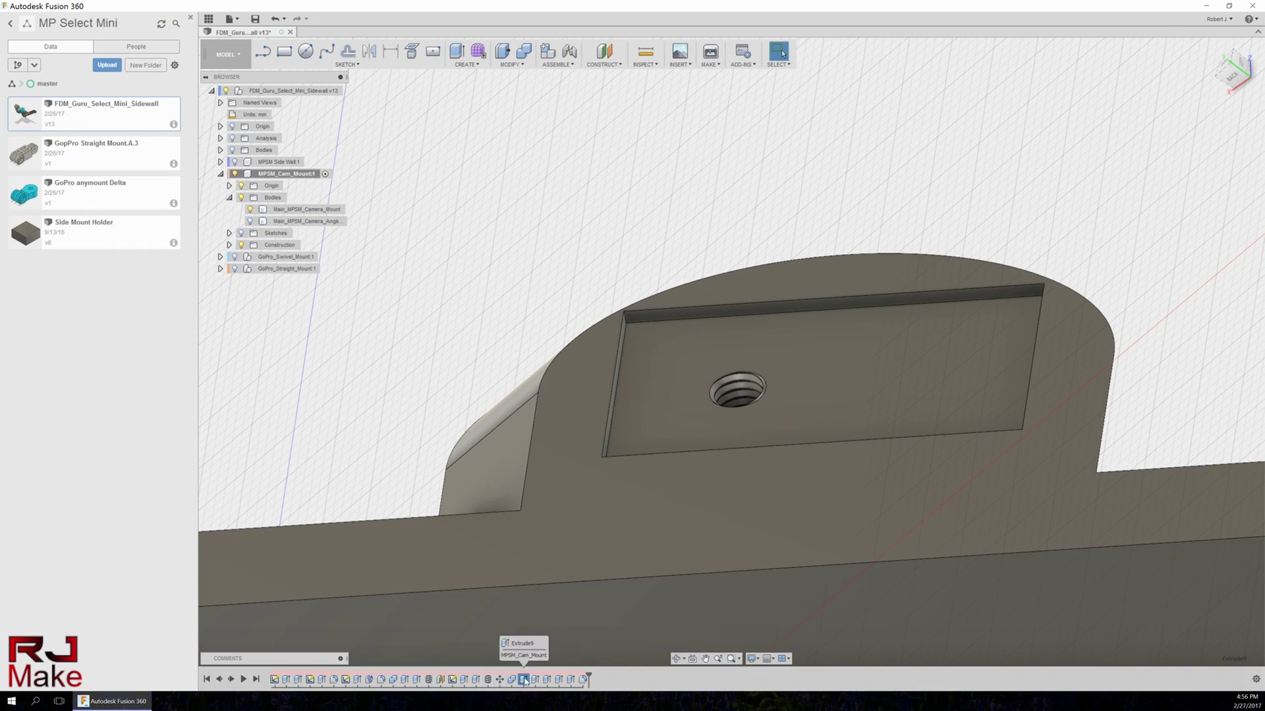
pyautogui.doubleClick(525, 680)
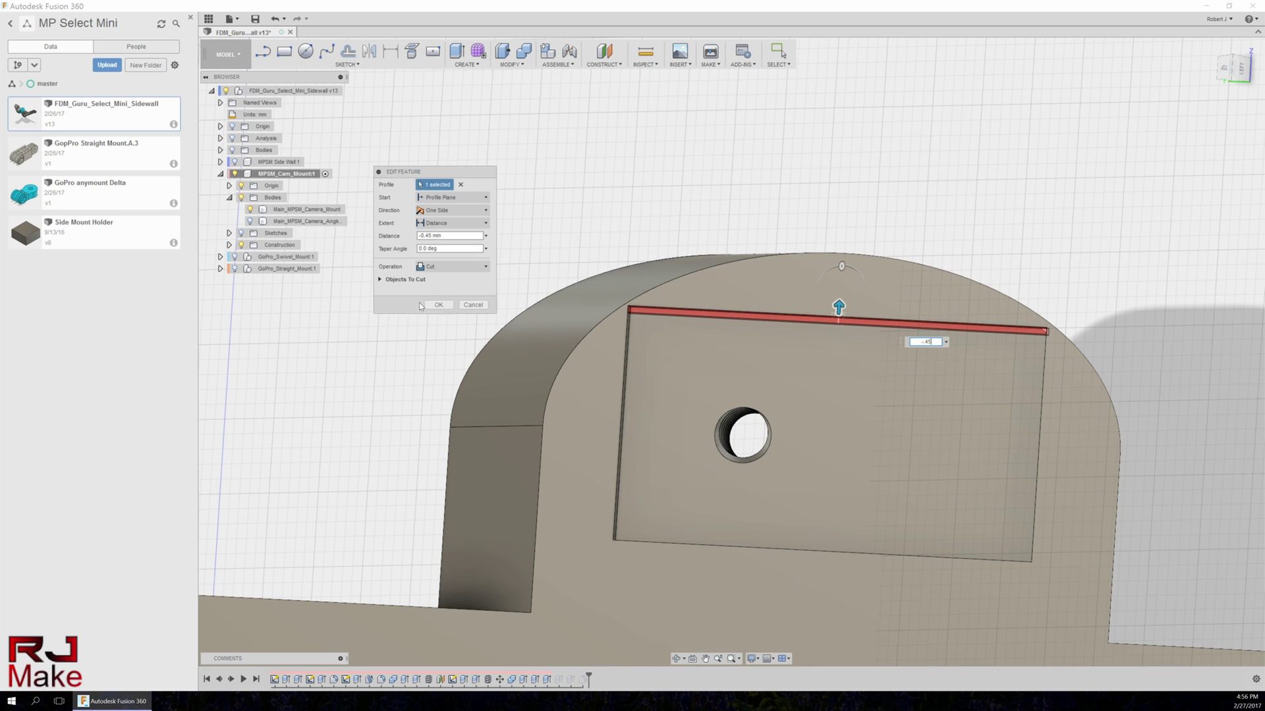
pyautogui.click(425, 304)
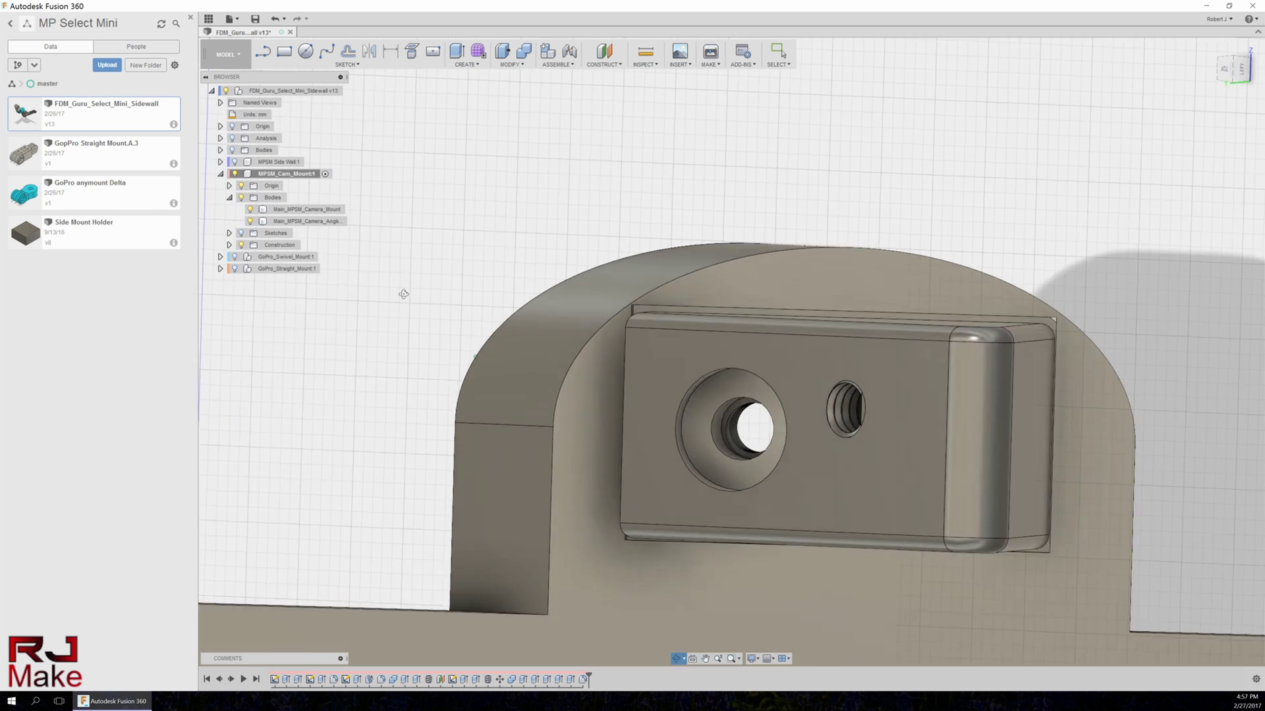
pyautogui.scroll(3, 249, 224)
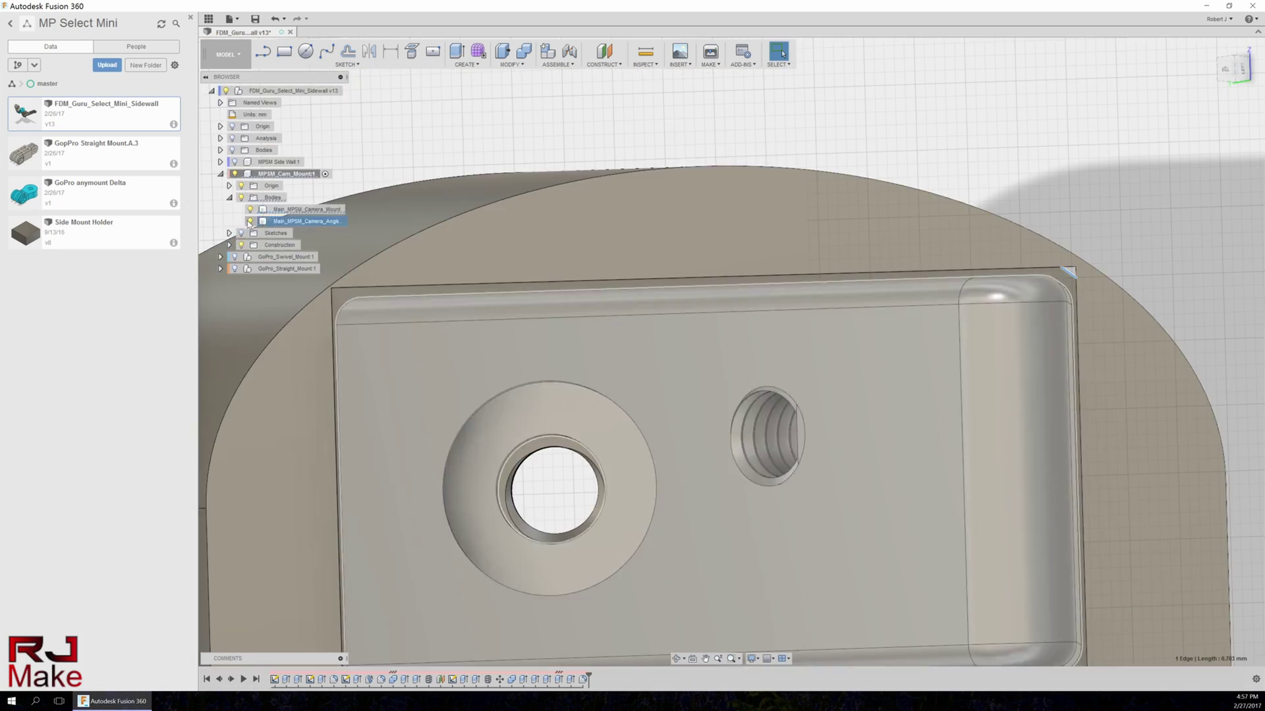
pyautogui.keyDown('shift'); pyautogui.moveTo(249, 224); pyautogui.dragTo(745, 327, button='middle'); pyautogui.keyUp('shift')
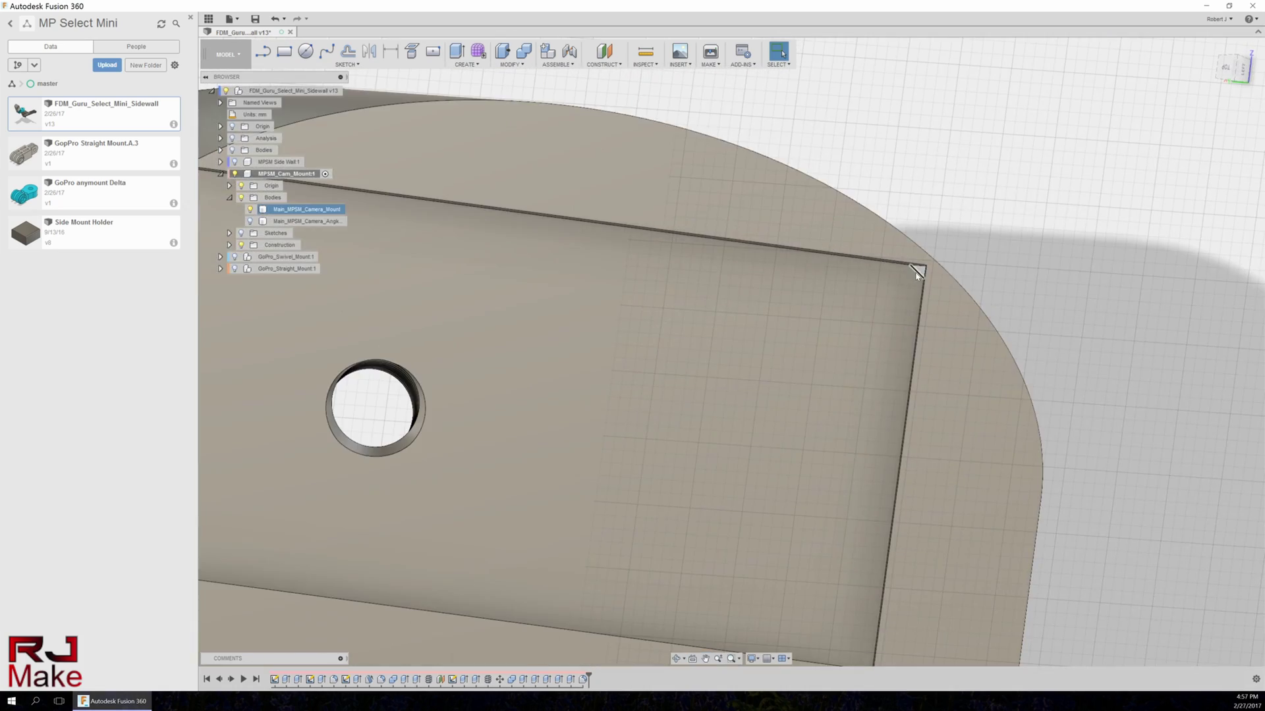
pyautogui.scroll(-3, 745, 327)
pyautogui.scroll(5, 884, 303)
pyautogui.rightClick(885, 303)
pyautogui.press('Escape')
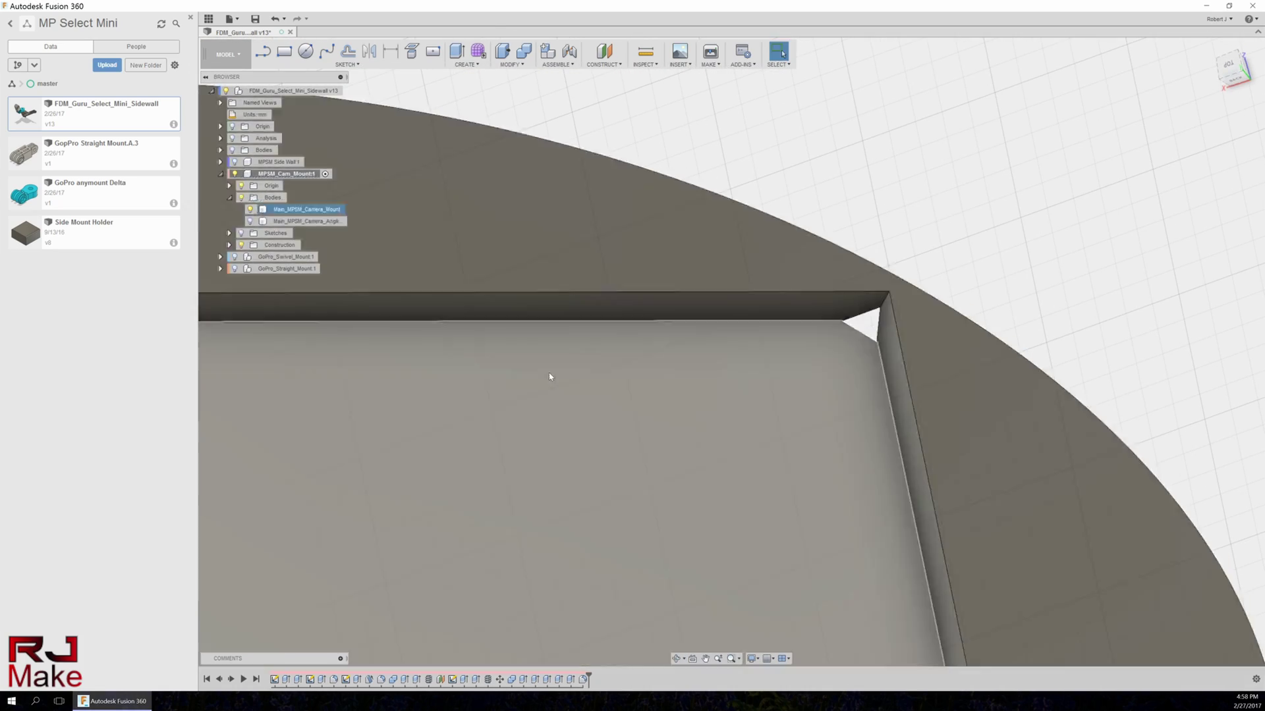
# Change the pocket cut distance to 5 and open Sketch4 for editing
pyautogui.doubleClick(547, 679)
pyautogui.write('5')
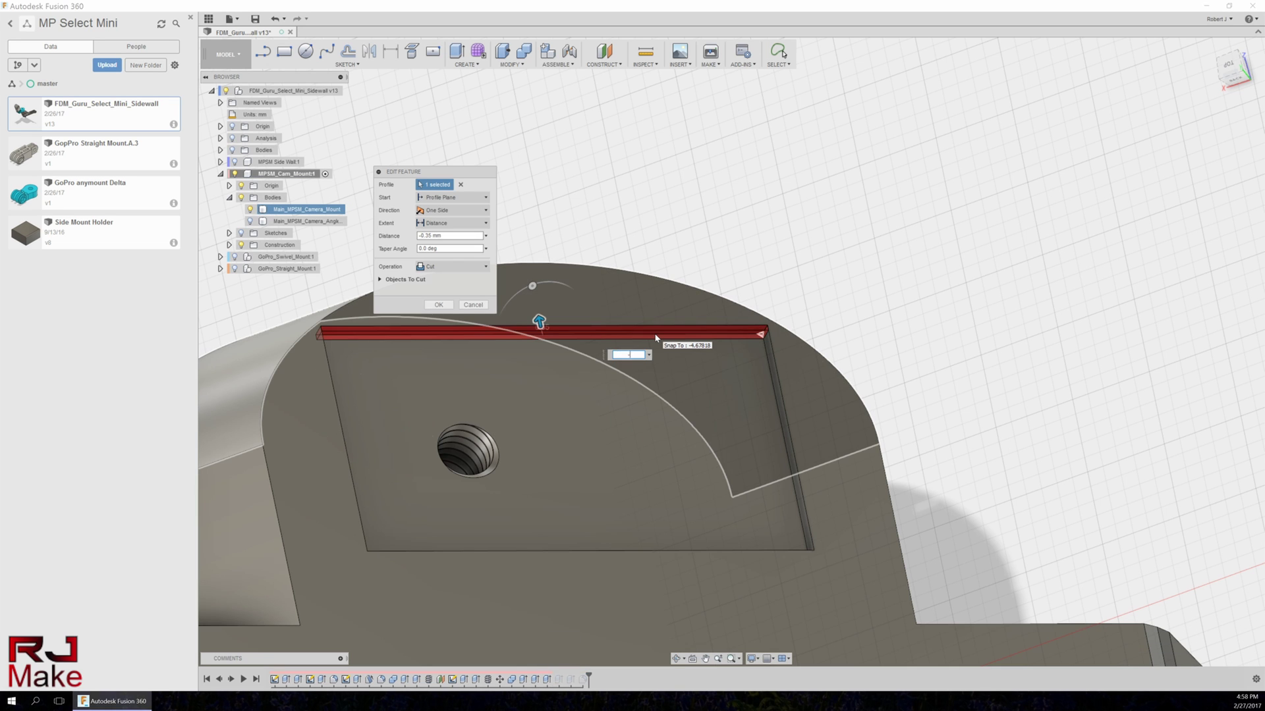
pyautogui.press('Return')
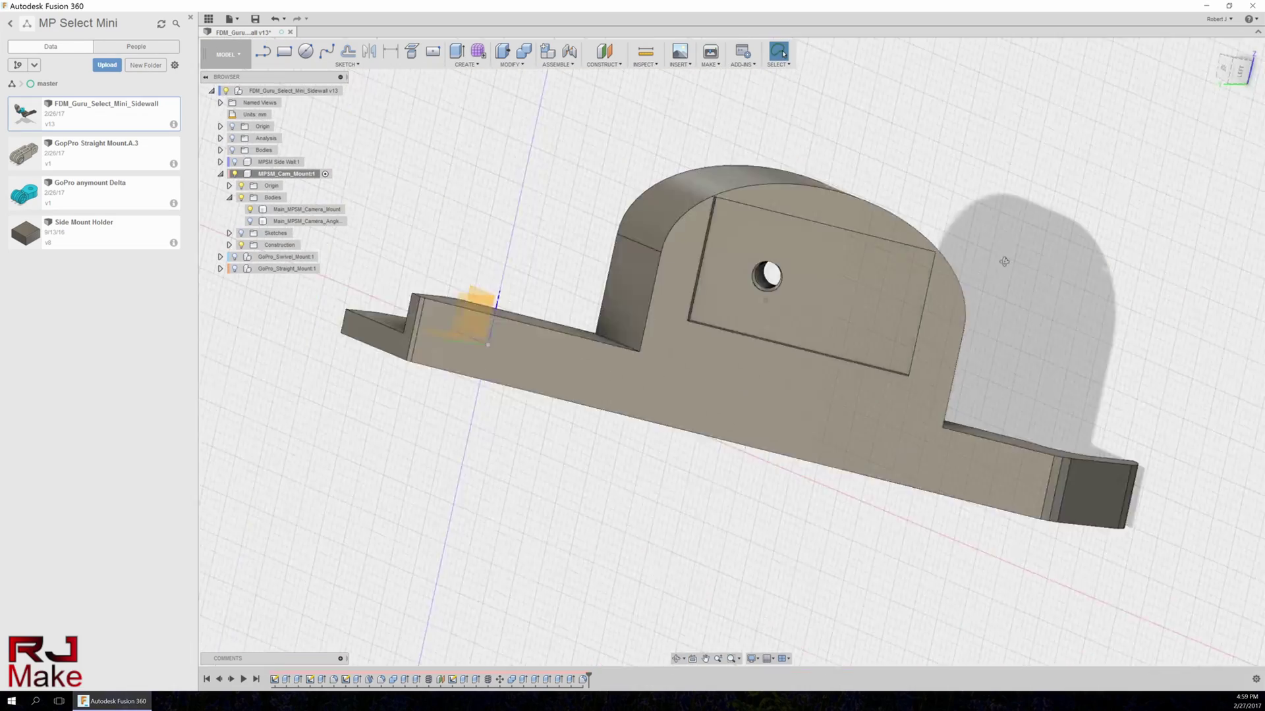
pyautogui.click(908, 259)
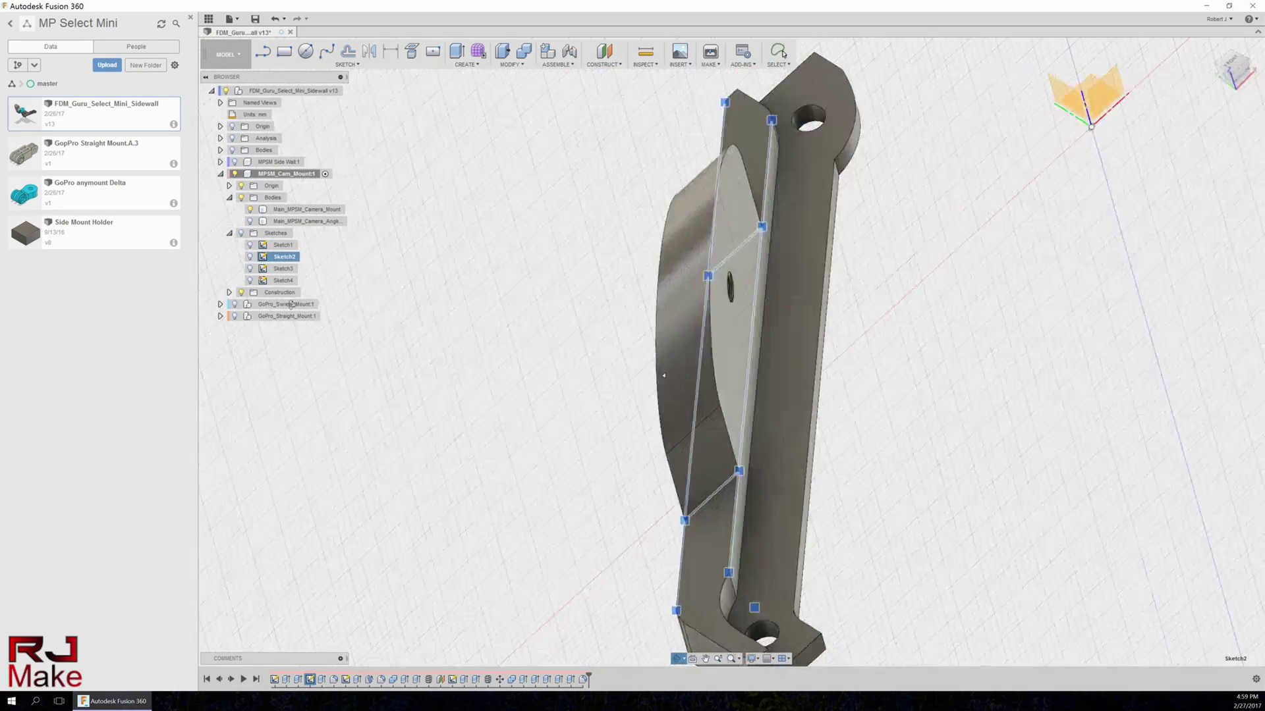
pyautogui.doubleClick(269, 282)
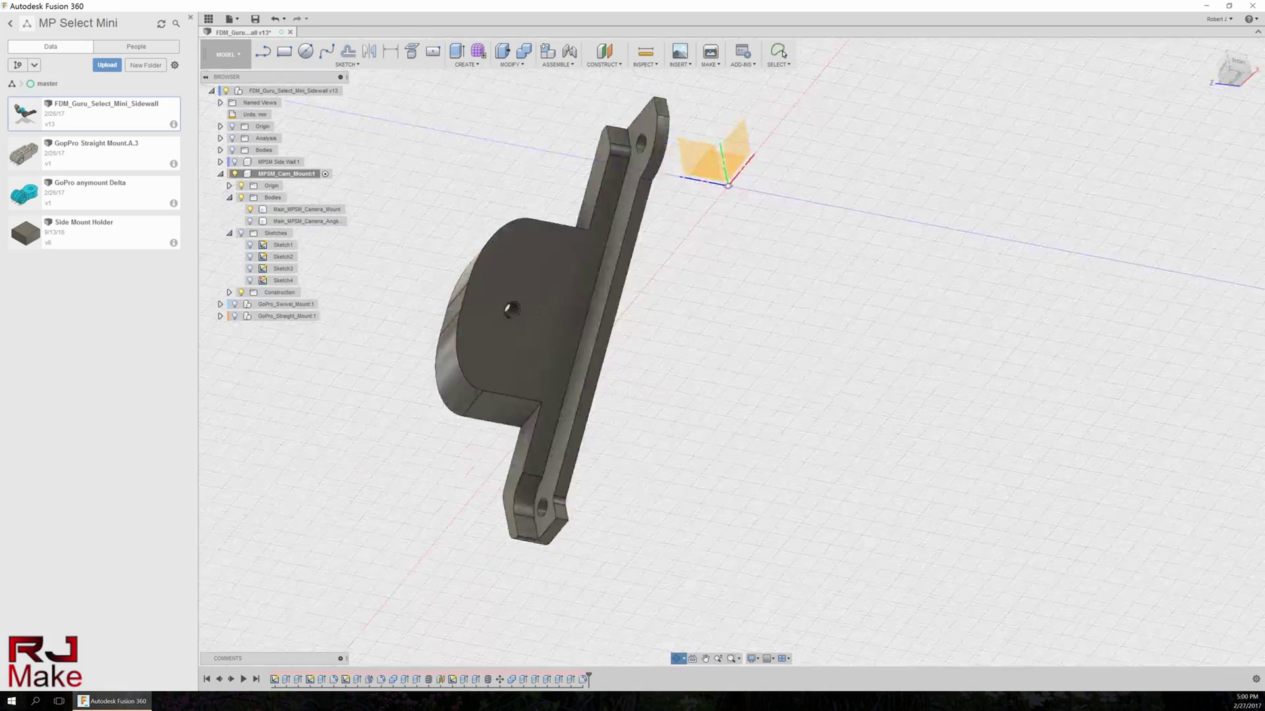
pyautogui.keyDown('shift'); pyautogui.moveTo(511, 282); pyautogui.dragTo(593, 343, button='middle'); pyautogui.keyUp('shift')
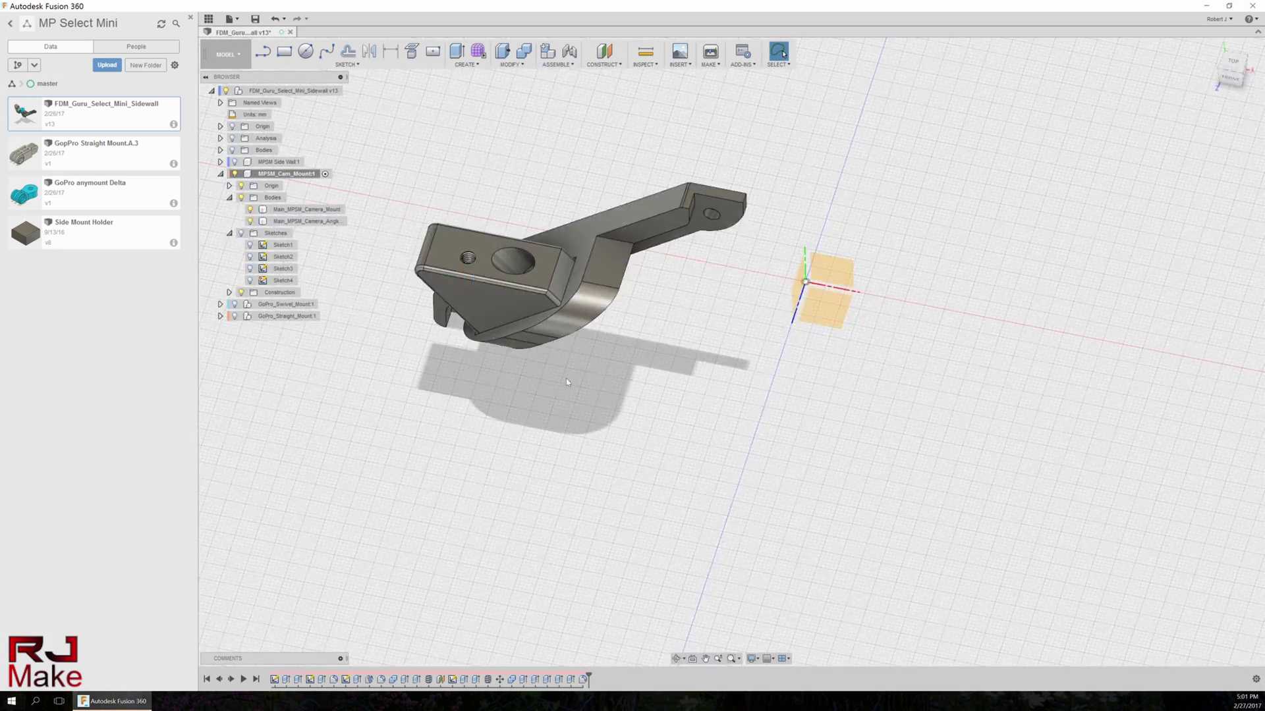
# Fillet the camera mount's base edges at 1.50 mm and chamfer two edges at 1.00 mm
pyautogui.click(434, 336)
pyautogui.scroll(5, 434, 336)
pyautogui.scroll(-5, 434, 336)
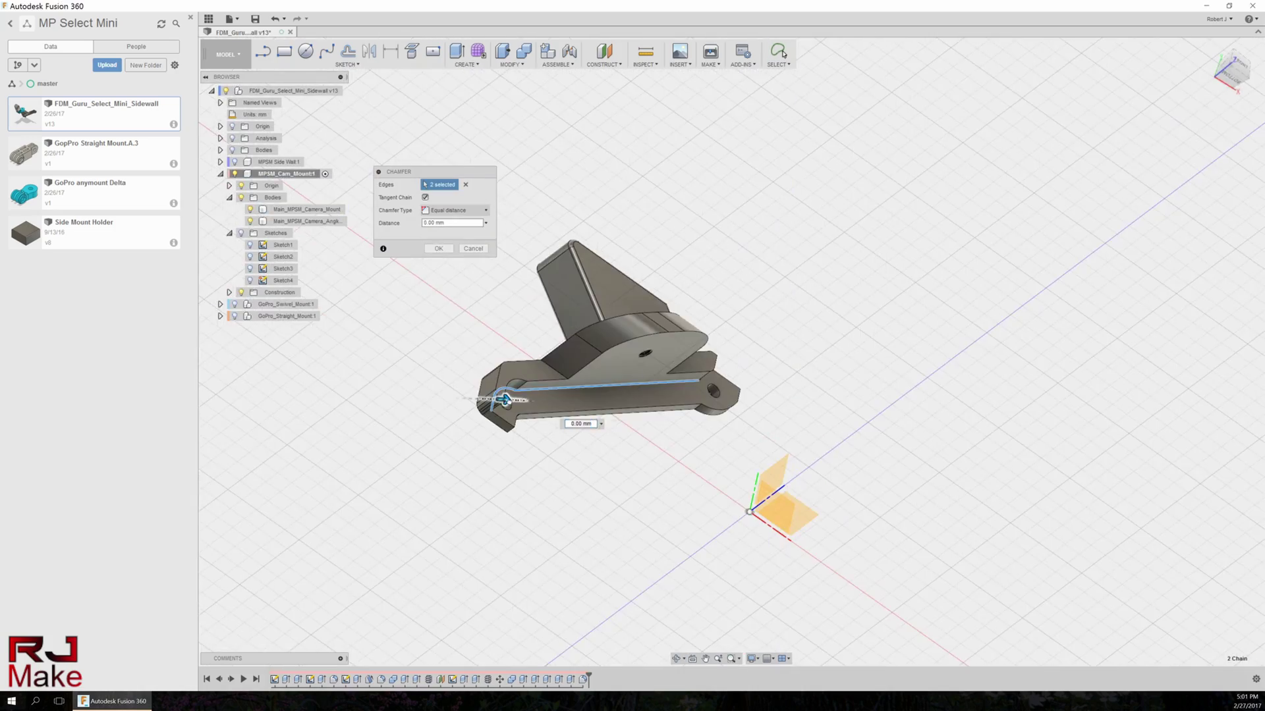
pyautogui.scroll(8, 370, 360)
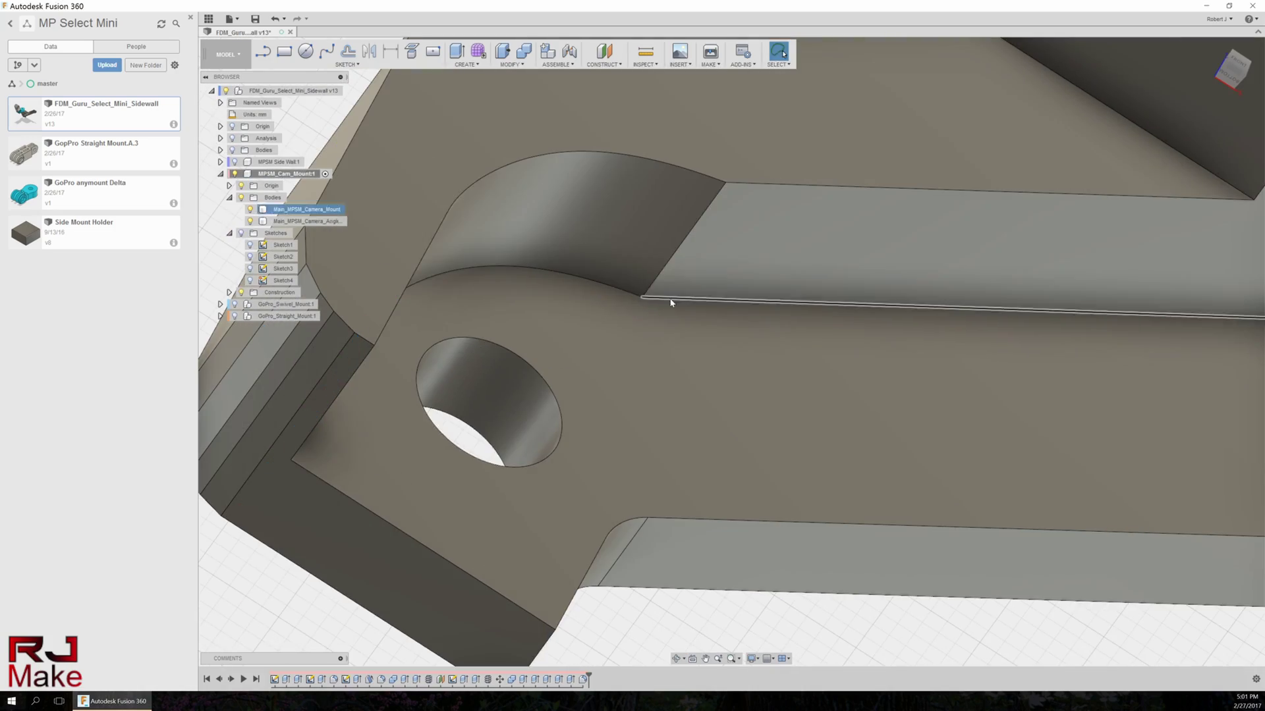
pyautogui.press('f')
pyautogui.keyDown('shift'); pyautogui.moveTo(678, 291); pyautogui.dragTo(408, 368, button='middle'); pyautogui.keyUp('shift')
pyautogui.scroll(-5, 614, 308)
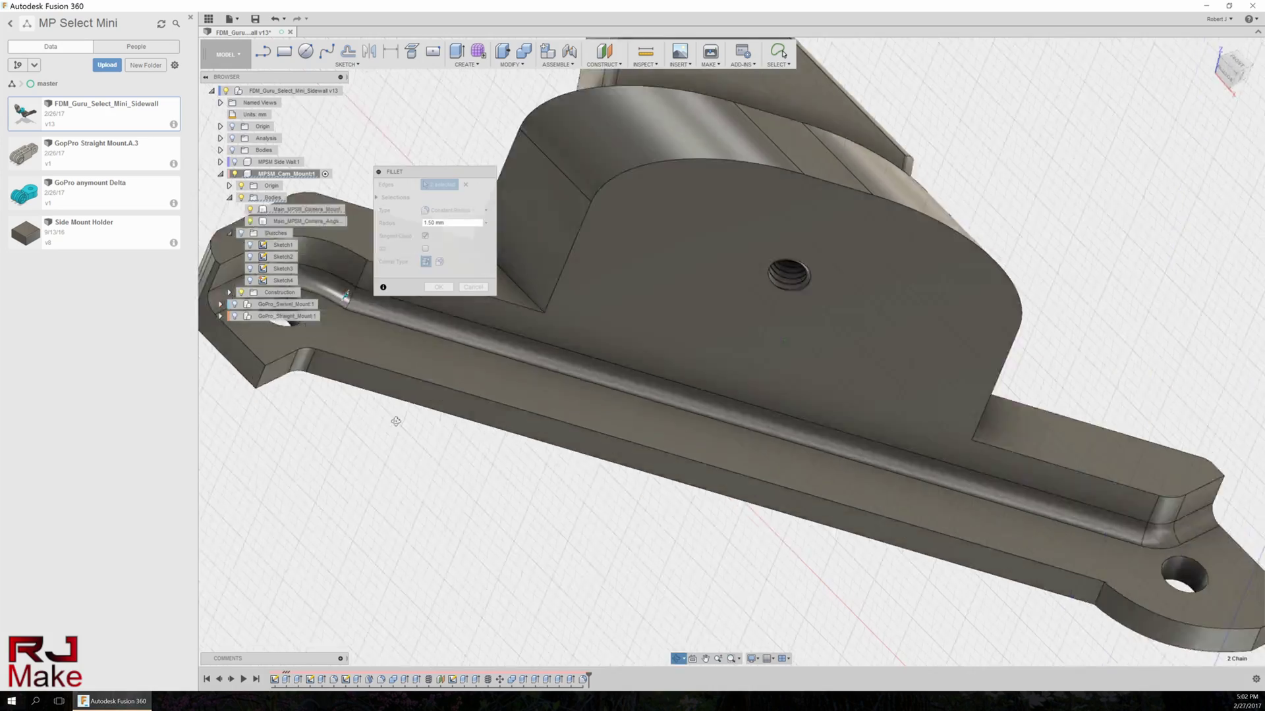
pyautogui.scroll(3, 405, 368)
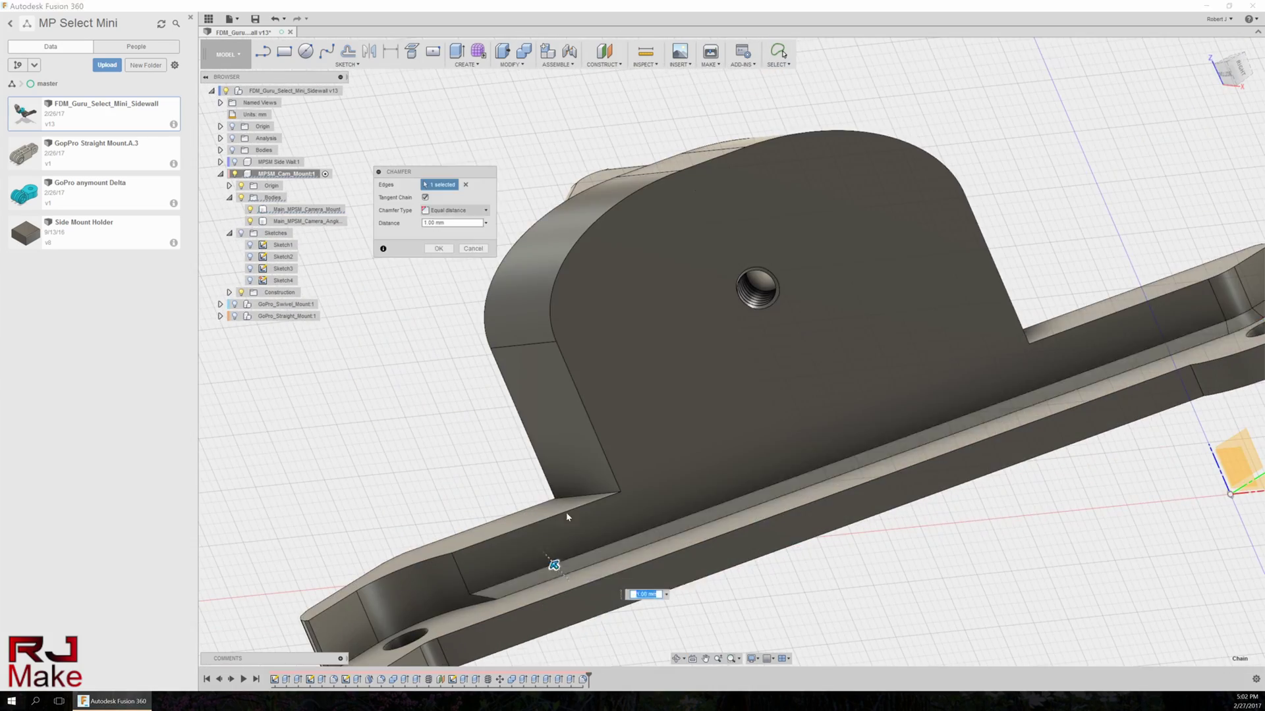
pyautogui.keyDown('shift'); pyautogui.moveTo(501, 580); pyautogui.dragTo(592, 521, button='middle'); pyautogui.keyUp('shift')
pyautogui.keyDown('shift'); pyautogui.moveTo(624, 432); pyautogui.dragTo(405, 349, button='middle'); pyautogui.keyUp('shift')
pyautogui.press('Return')
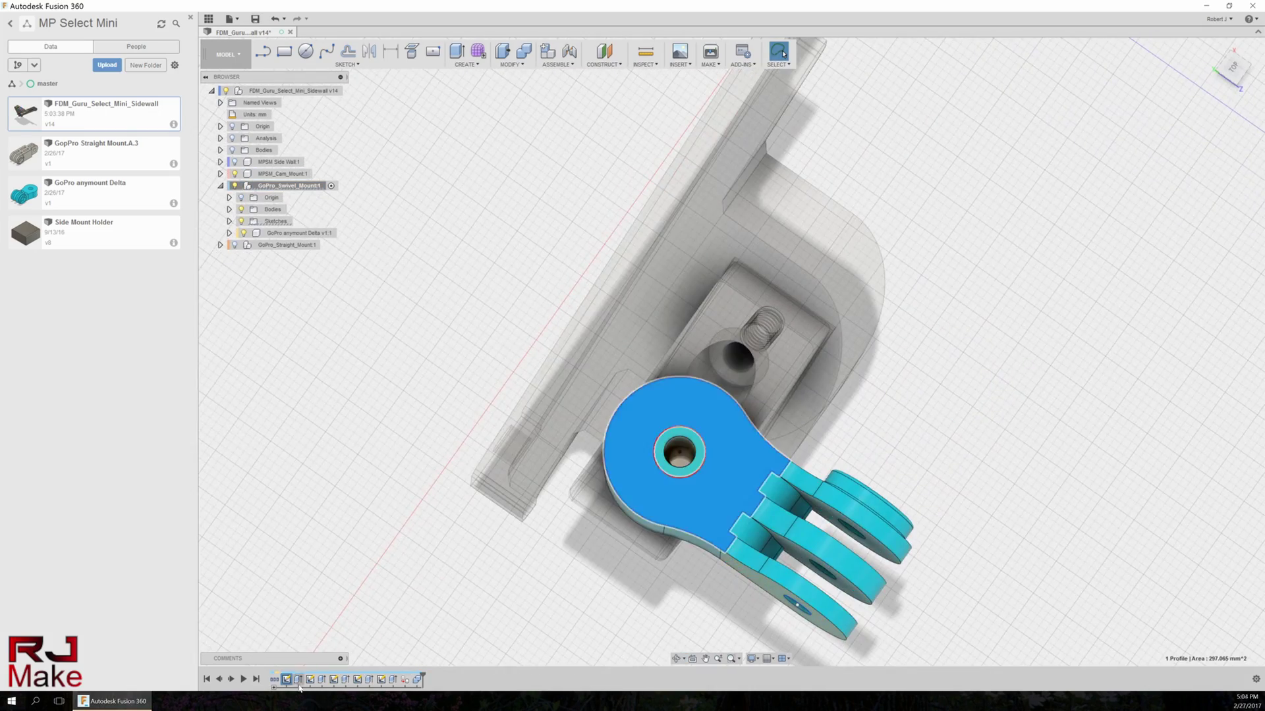
# Offset the swivel mount's bolt-hole circle and cut the ring recess -3.50 mm deep
pyautogui.rightClick(284, 679)
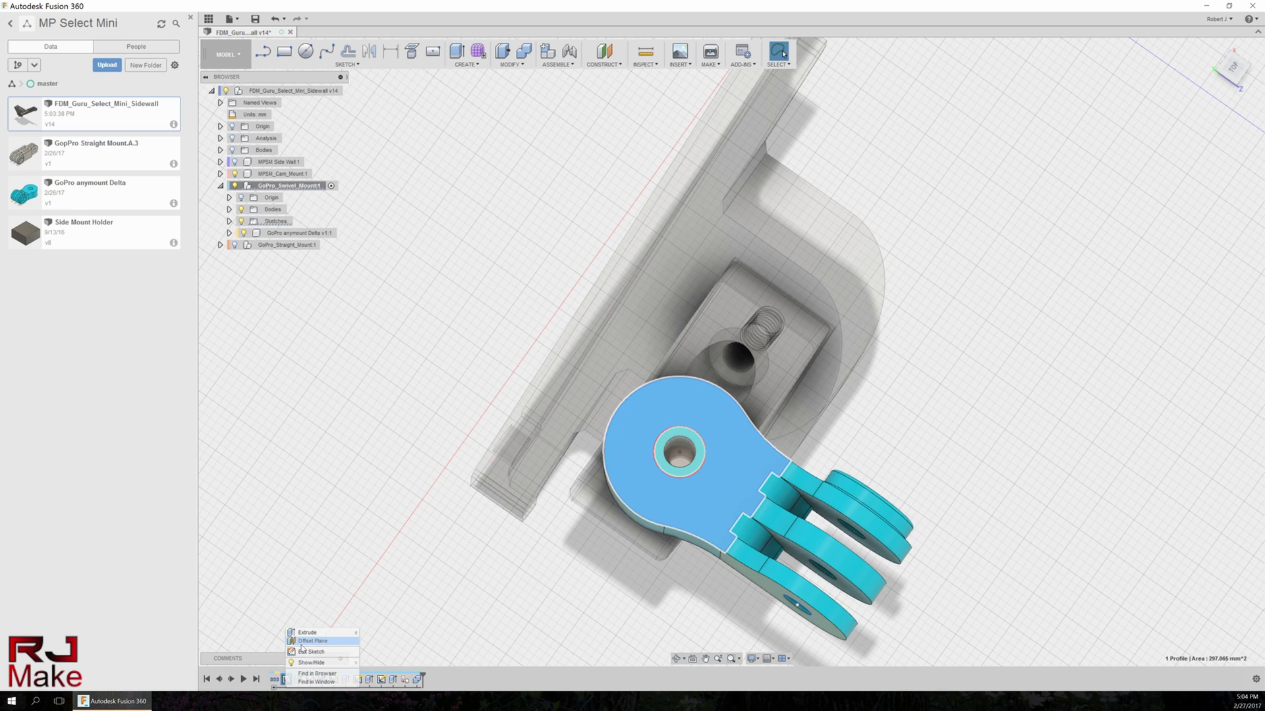
pyautogui.click(303, 652)
pyautogui.scroll(4, 533, 353)
pyautogui.press('o')
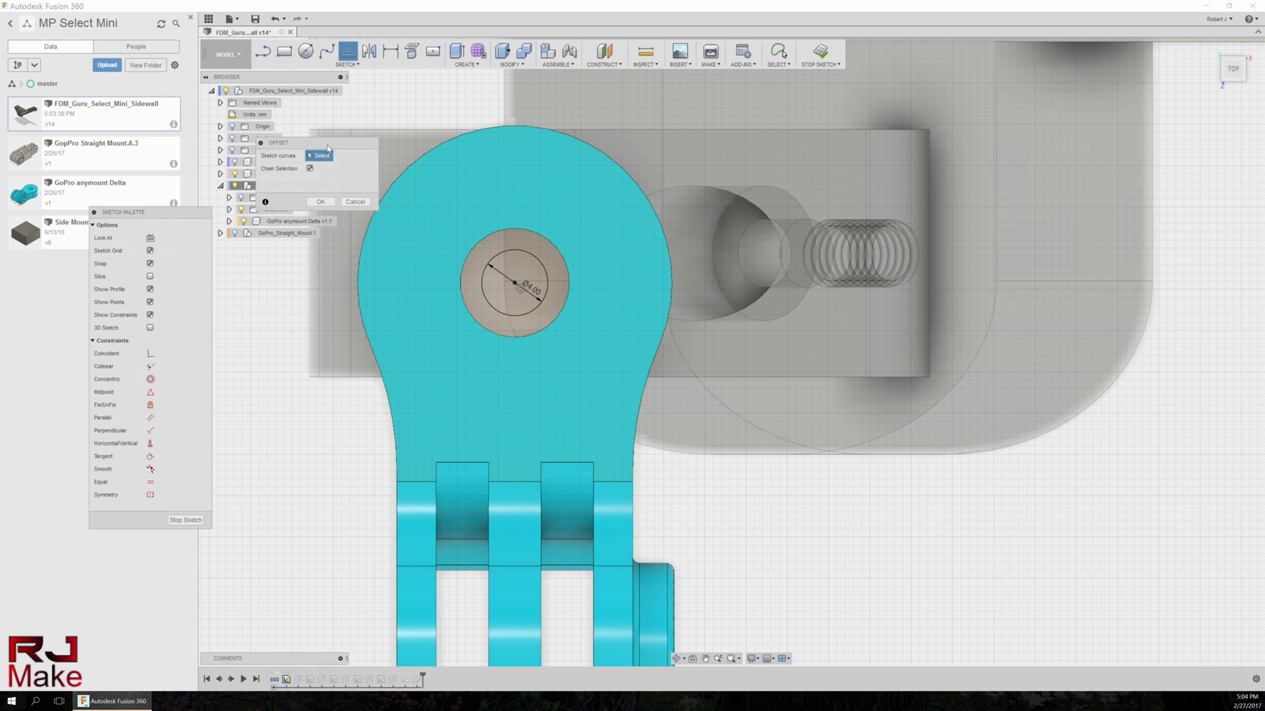
pyautogui.press('Return')
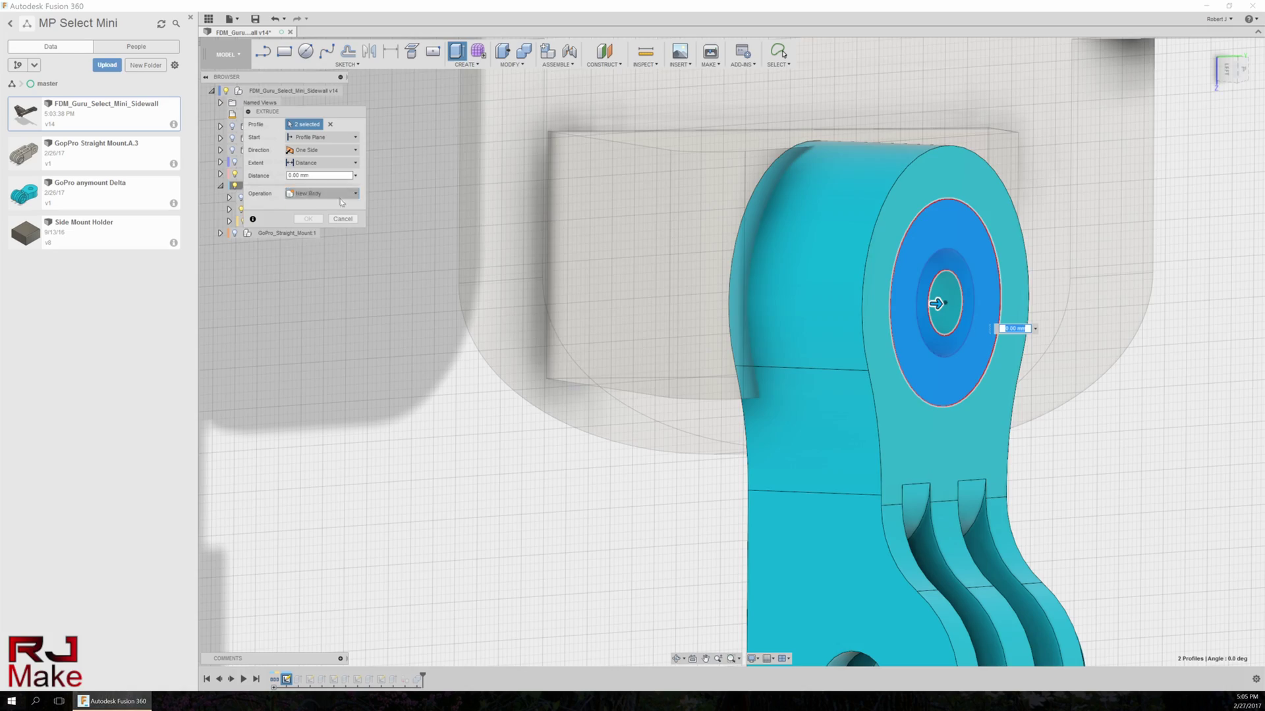
pyautogui.keyDown('shift'); pyautogui.moveTo(935, 303); pyautogui.dragTo(642, 336, button='middle'); pyautogui.keyUp('shift')
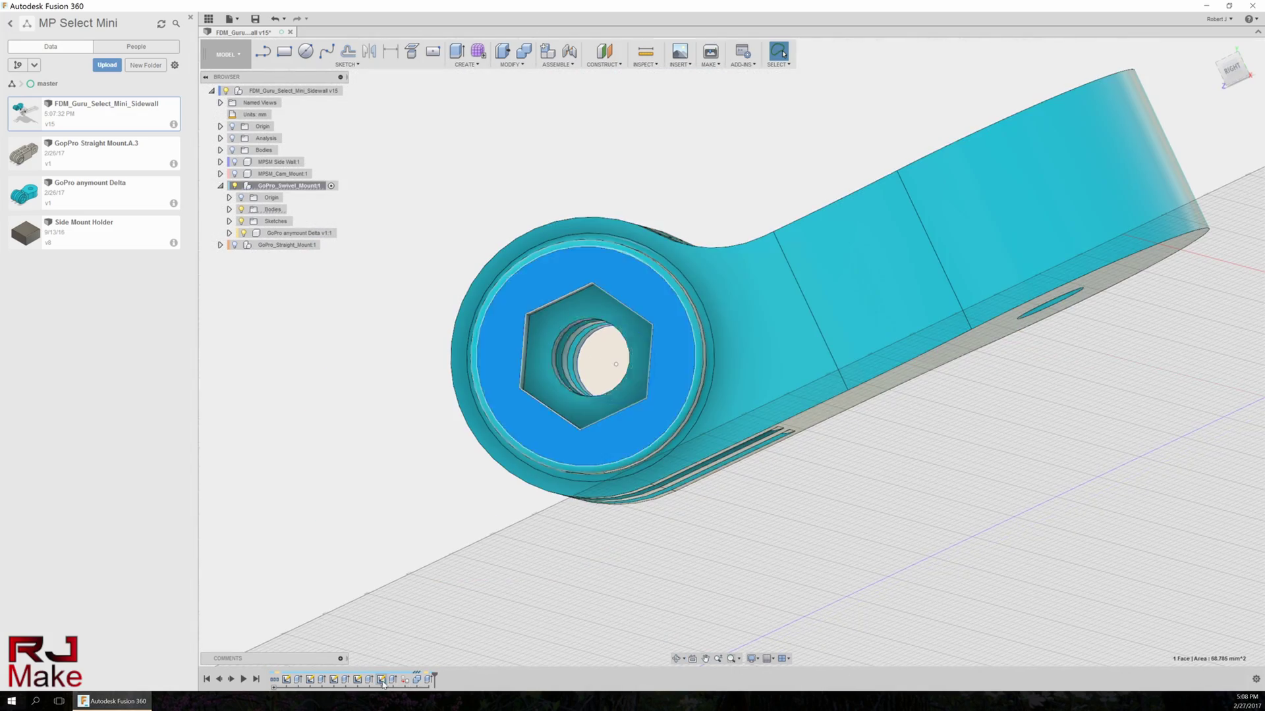
# Return to the home view and activate the GoPro_Straight_Mount:1 component
pyautogui.doubleClick(380, 679)
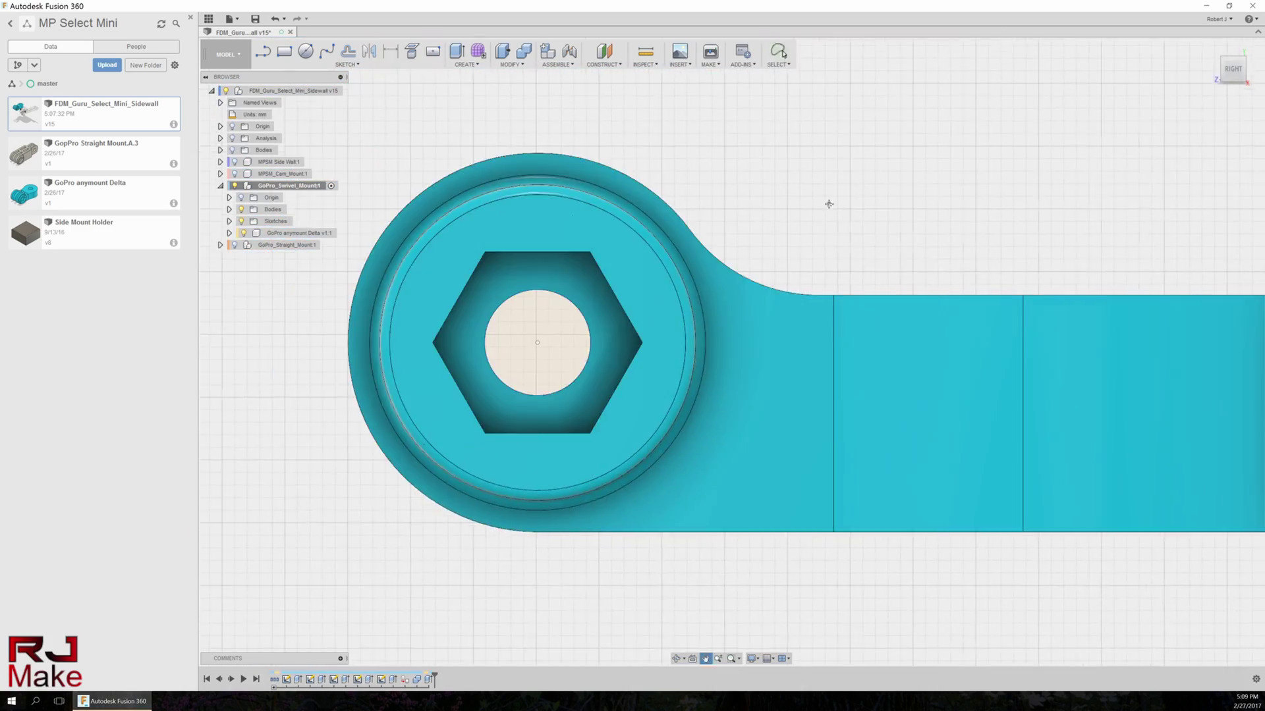
pyautogui.click(1211, 46)
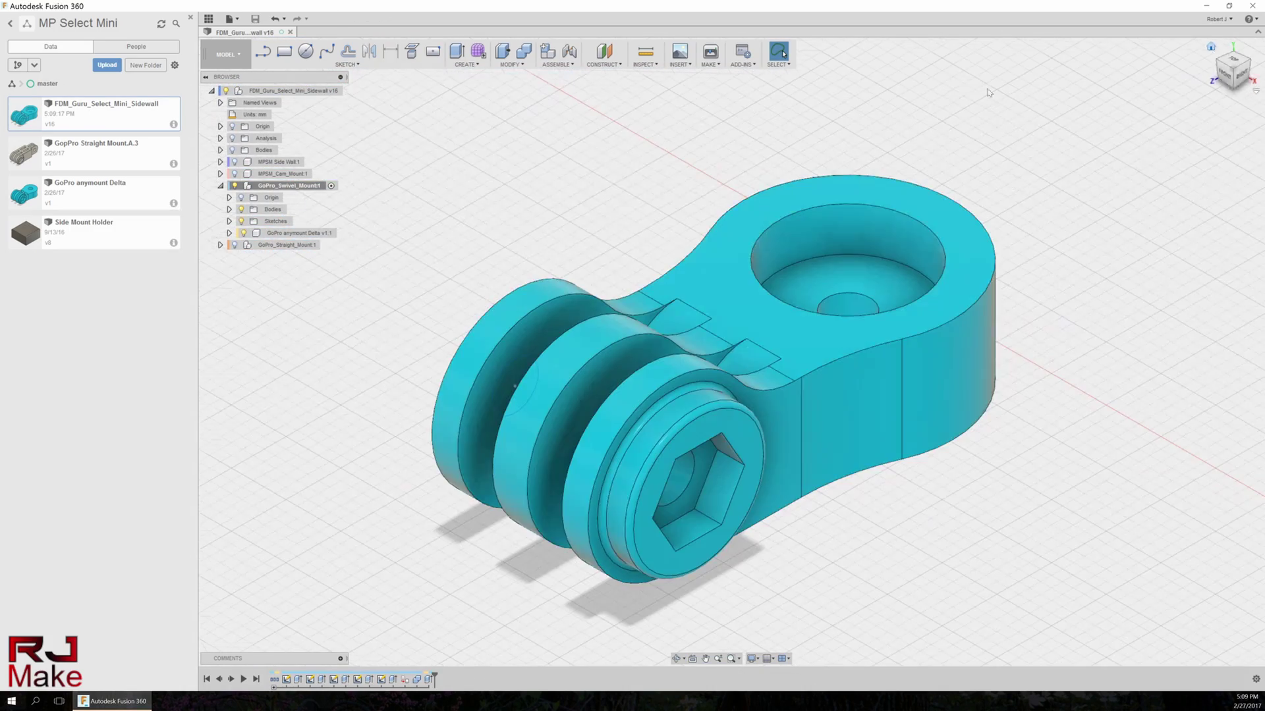
pyautogui.doubleClick(277, 245)
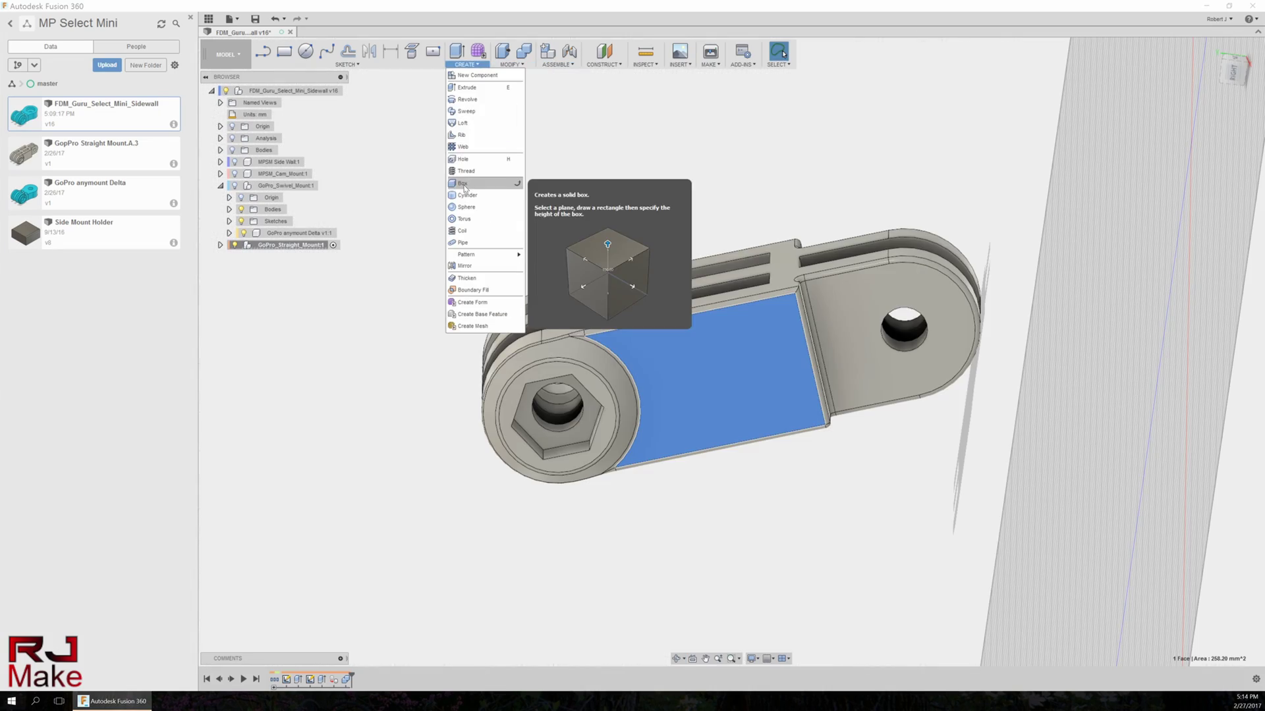
# Create a thin box body, split the straight mount with it, and hide the cutting body
pyautogui.click(465, 188)
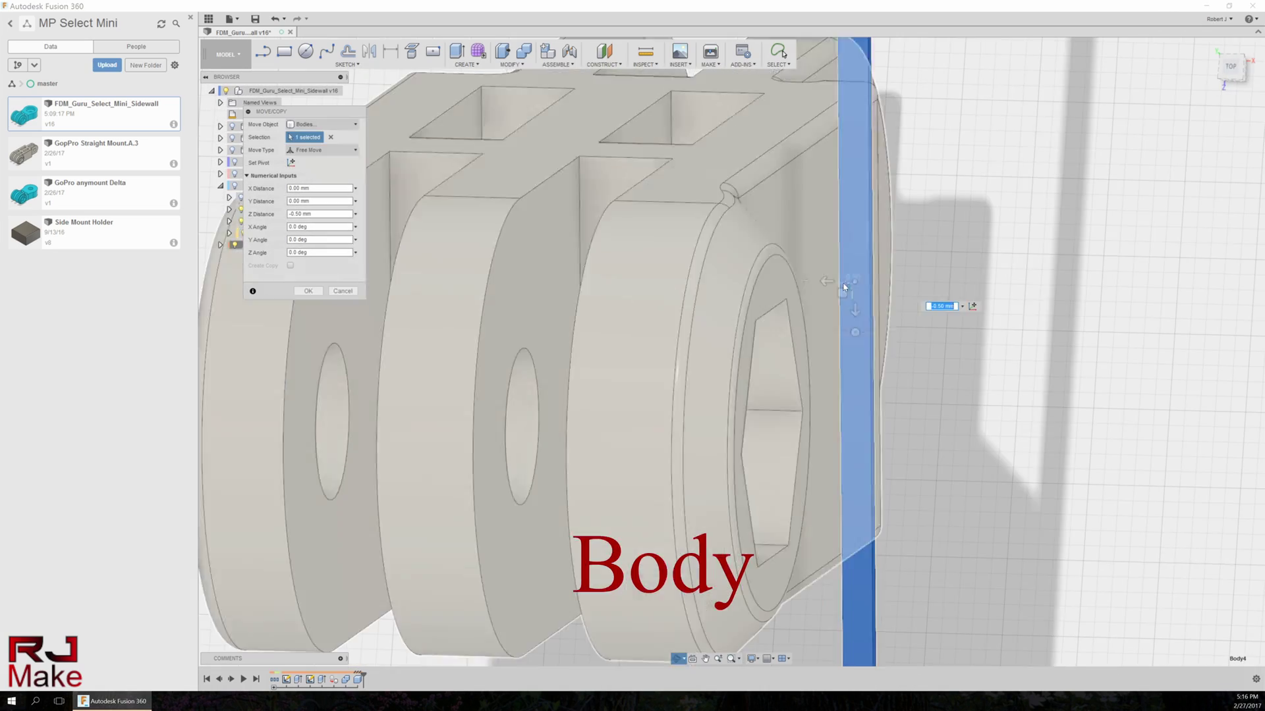
pyautogui.click(309, 291)
pyautogui.rightClick(1164, 129)
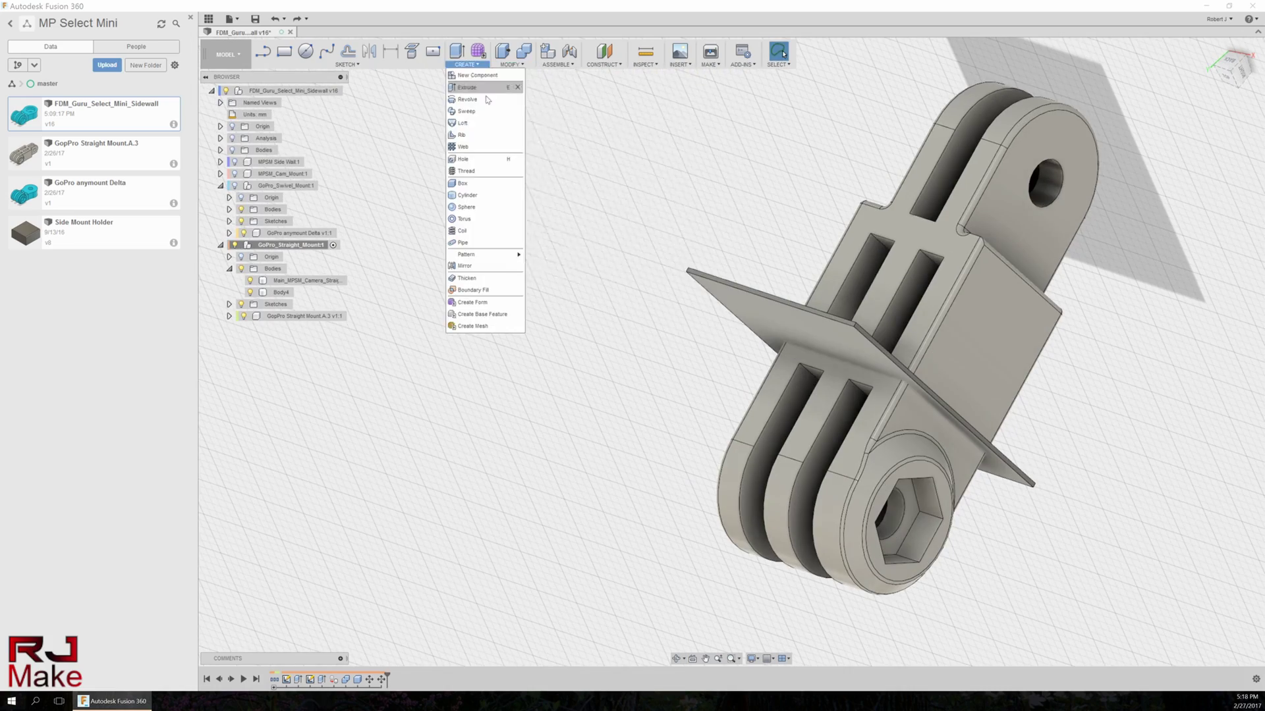
pyautogui.click(507, 197)
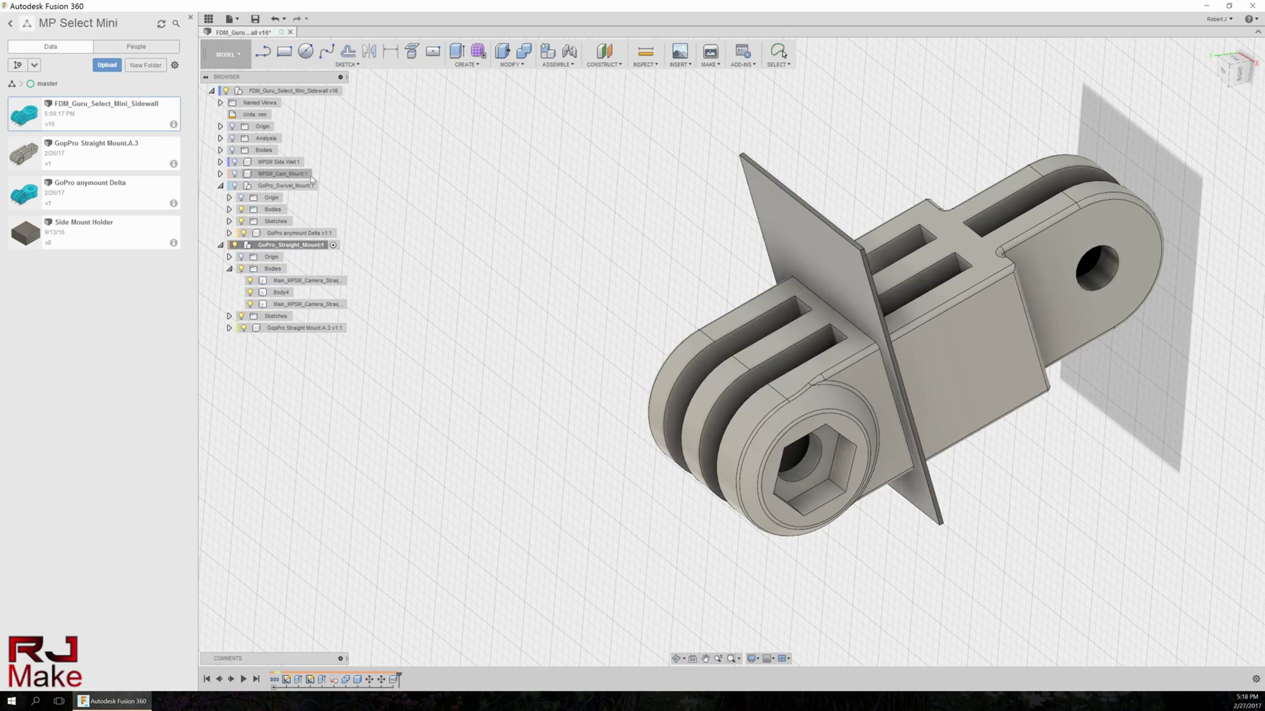
pyautogui.click(250, 291)
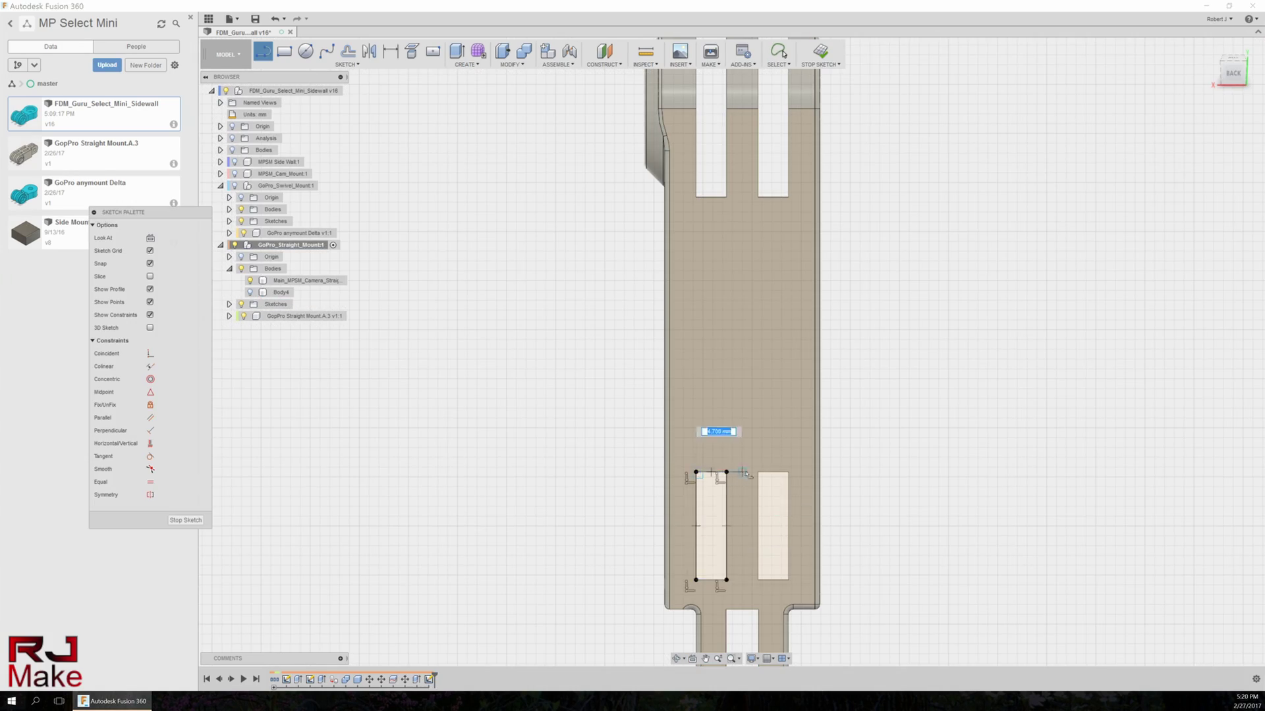
# Copy the slot outline lines 14 mm along the mount with Move/Copy
pyautogui.press('Escape')
pyautogui.press('m')
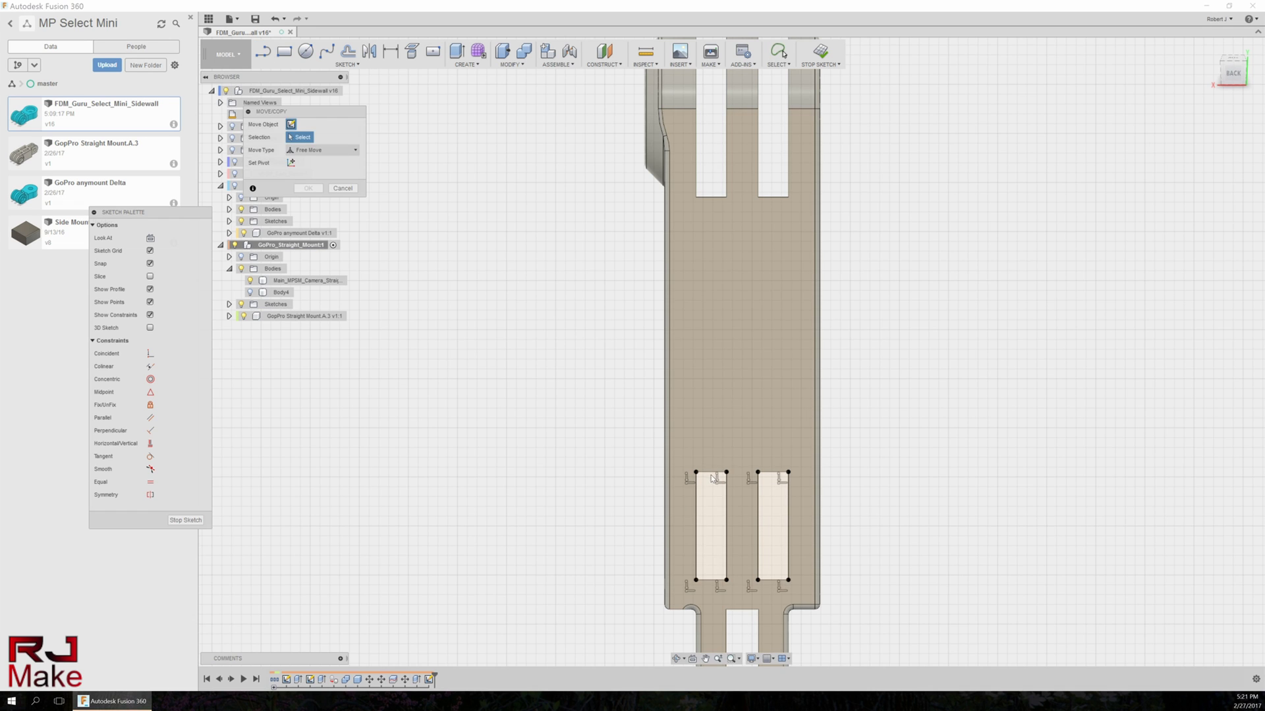
pyautogui.press('Escape')
pyautogui.rightClick(697, 500)
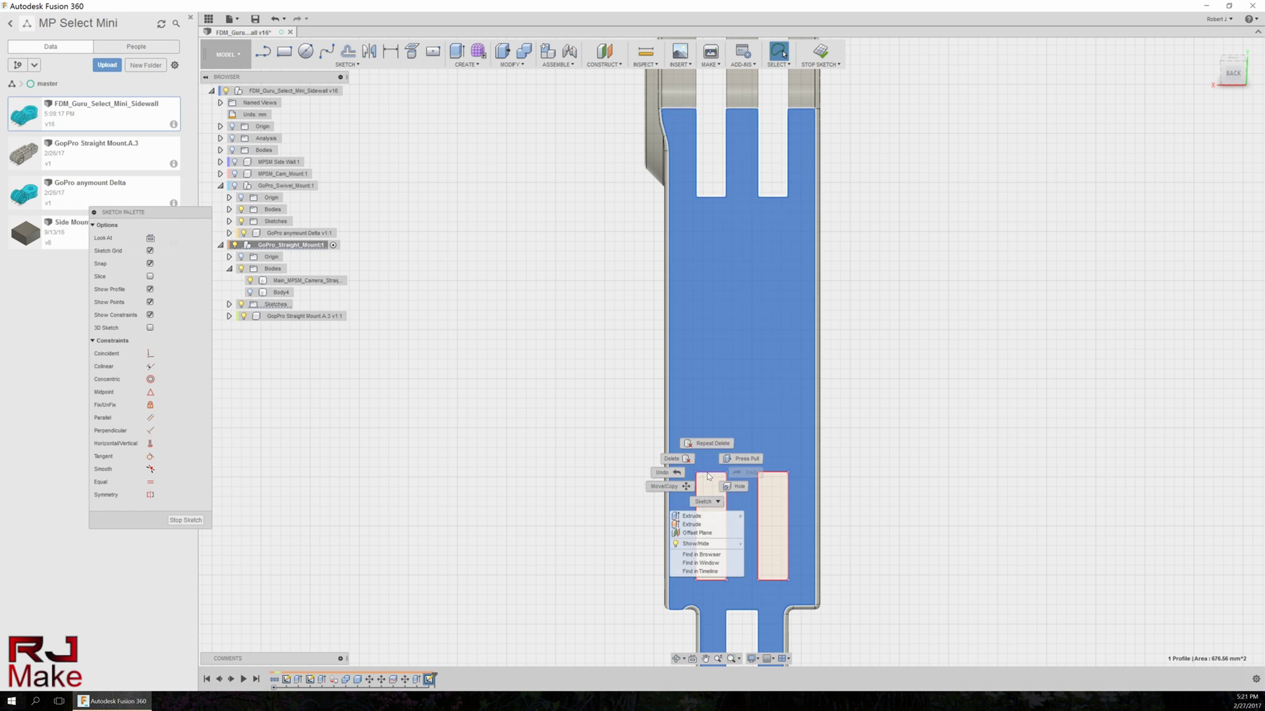
pyautogui.click(699, 461)
pyautogui.press('Escape')
pyautogui.scroll(5, 711, 474)
pyautogui.press('m')
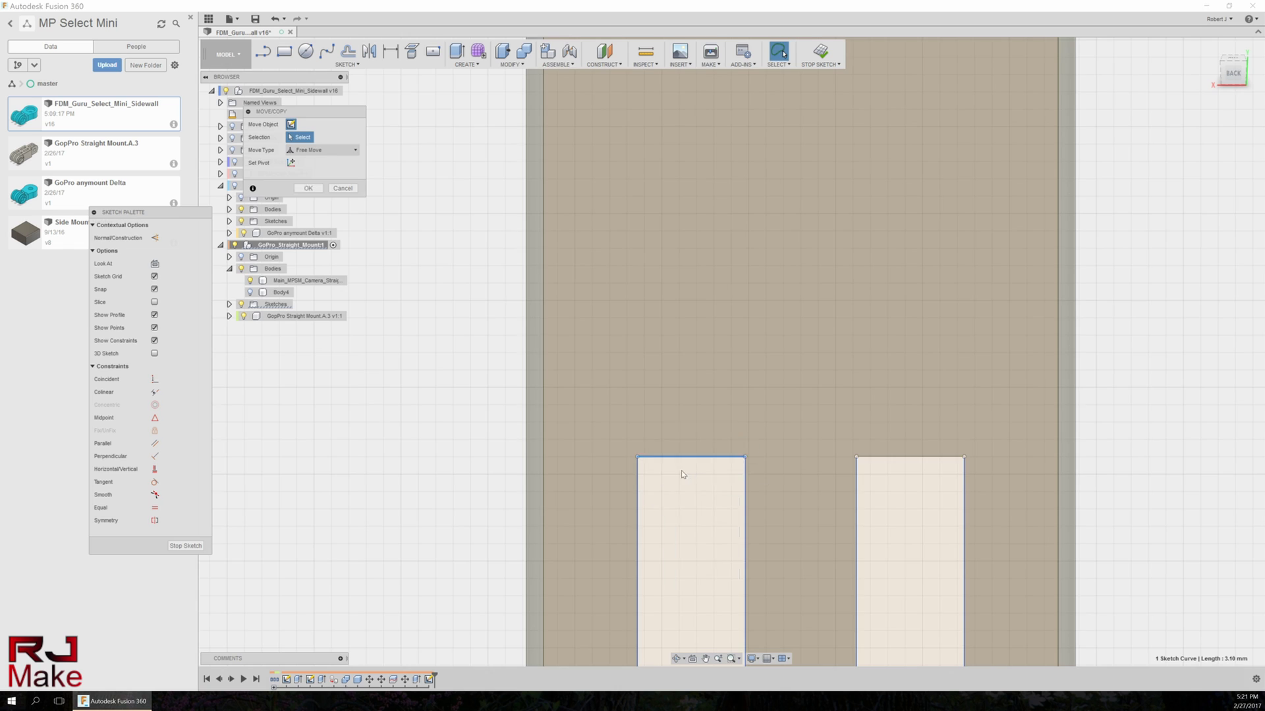
pyautogui.scroll(-4, 681, 471)
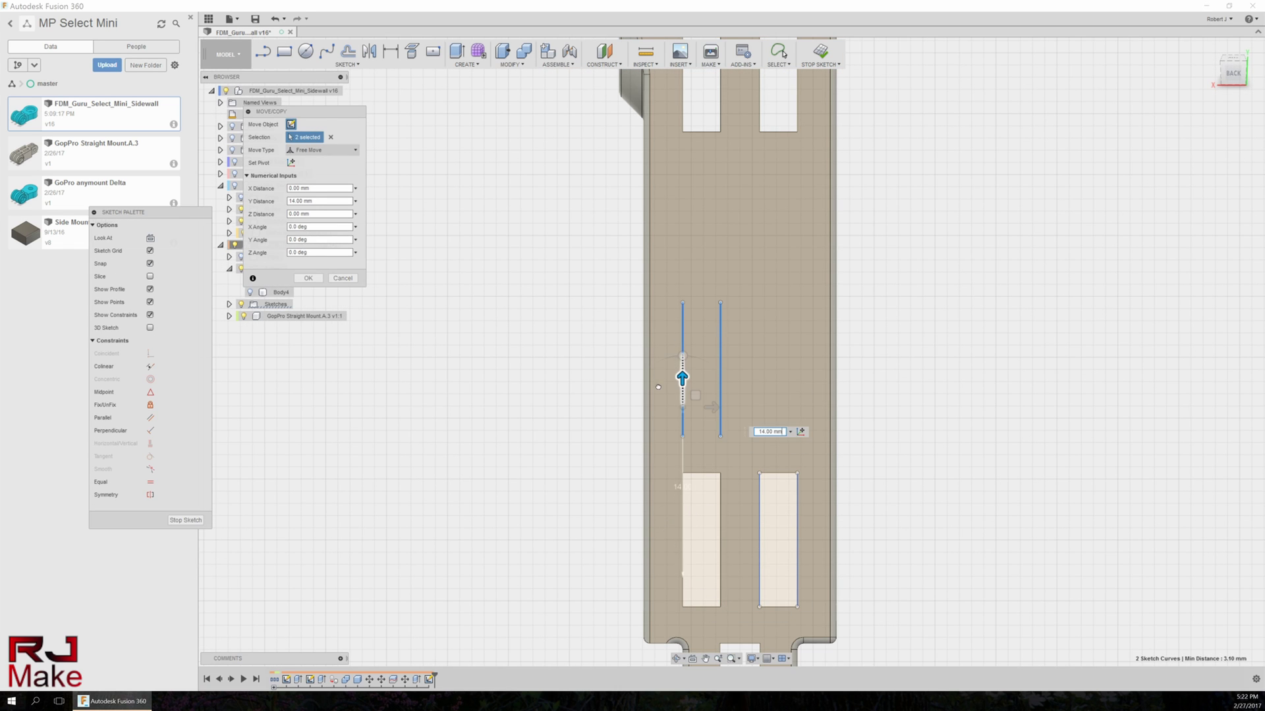
pyautogui.moveTo(761, 513); pyautogui.dragTo(717, 360)
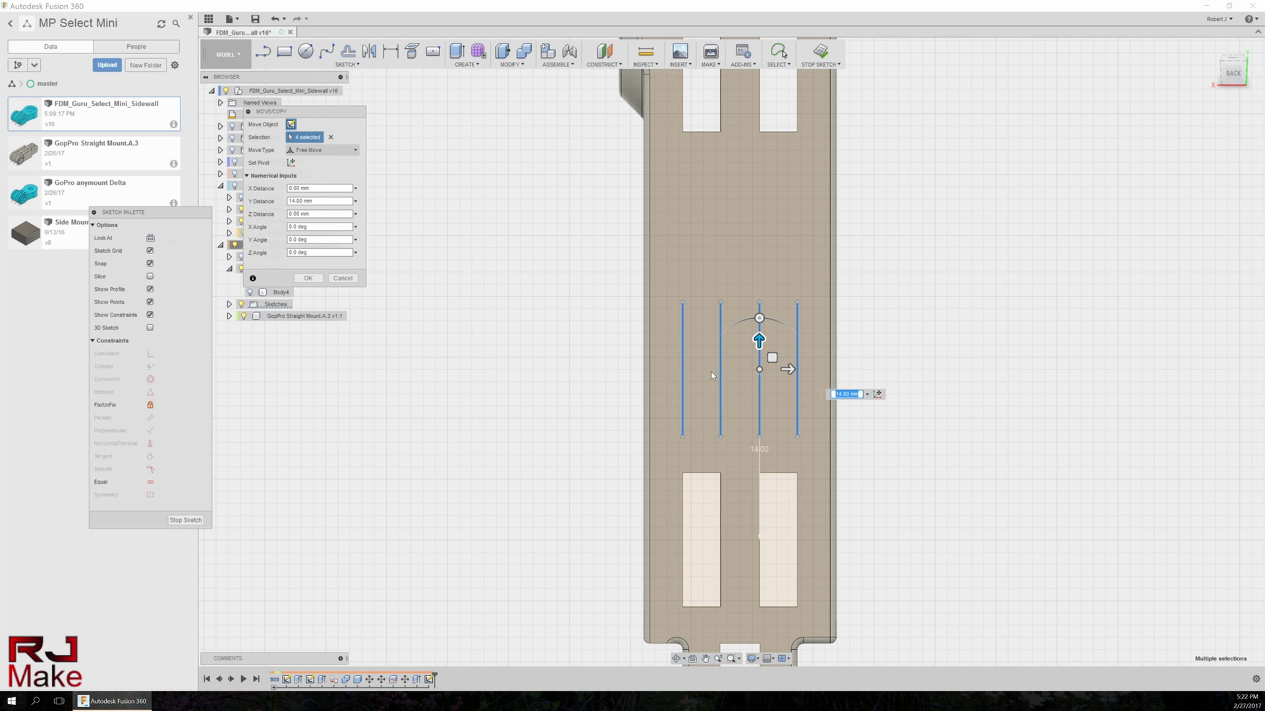
pyautogui.click(355, 151)
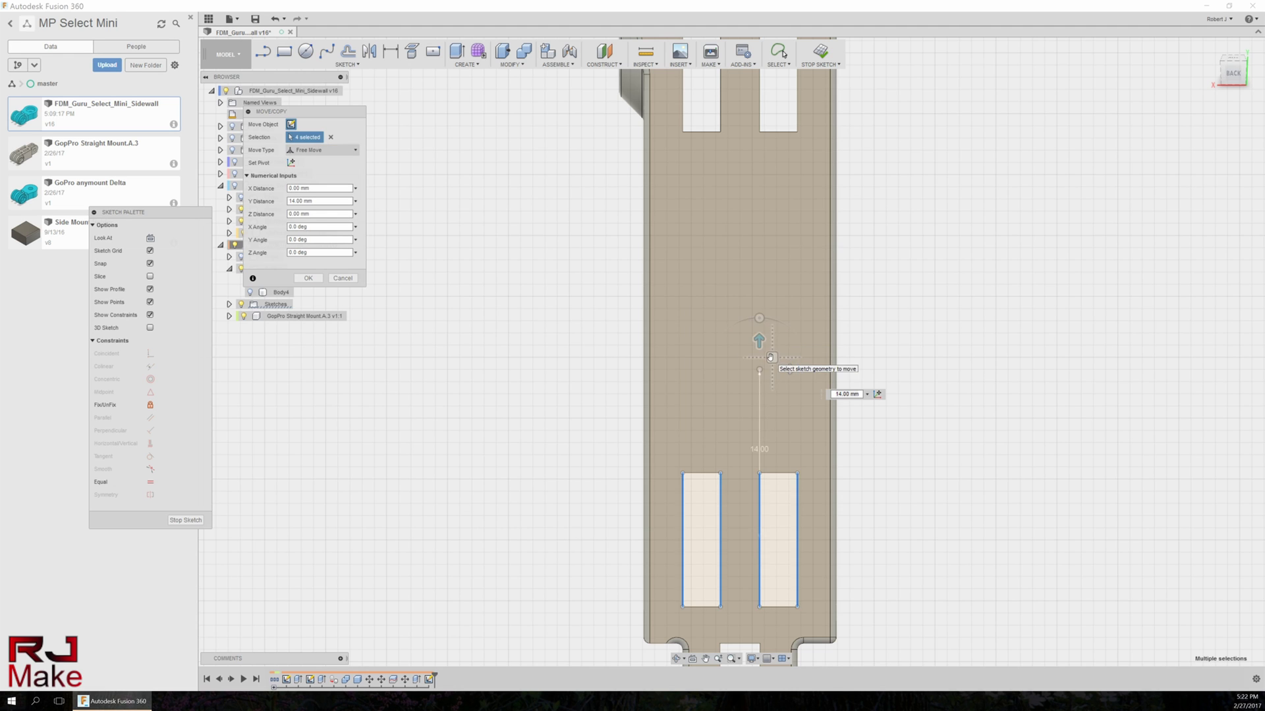
pyautogui.click(307, 278)
# Reposition the copied slot lines and extrude the new slot profiles as a cut
pyautogui.rightClick(713, 322)
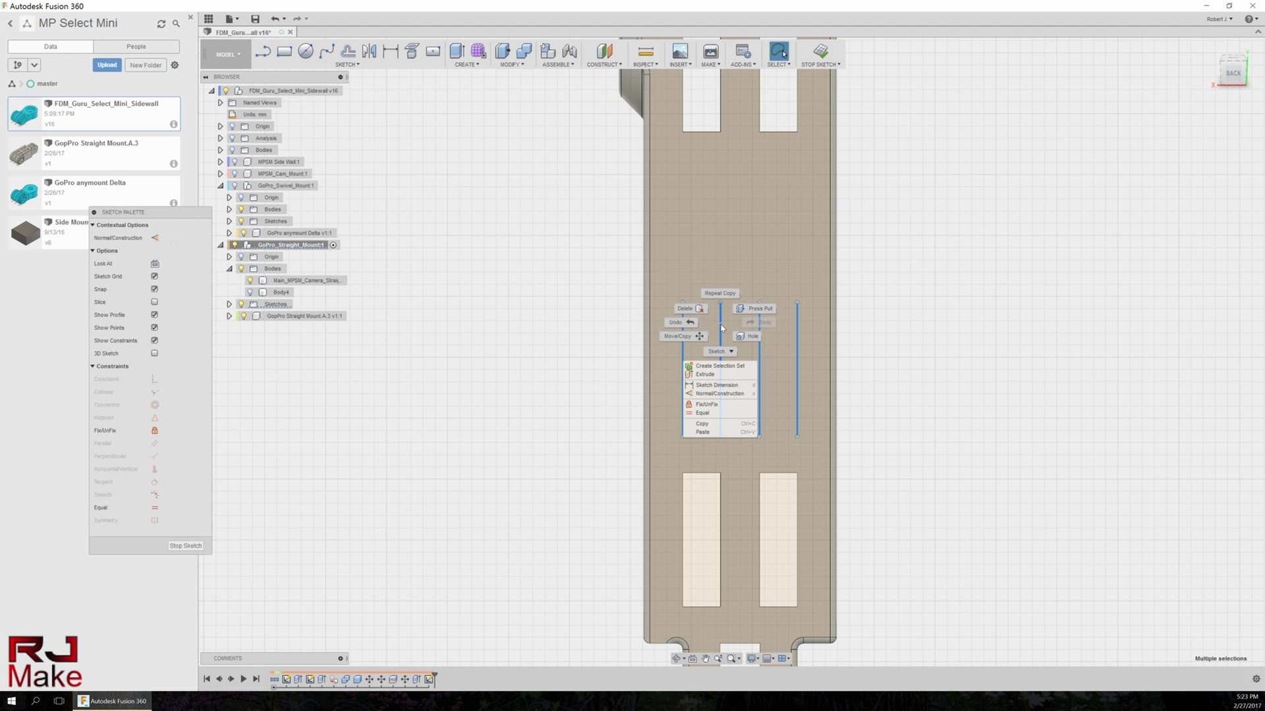
pyautogui.click(704, 434)
pyautogui.press('Return')
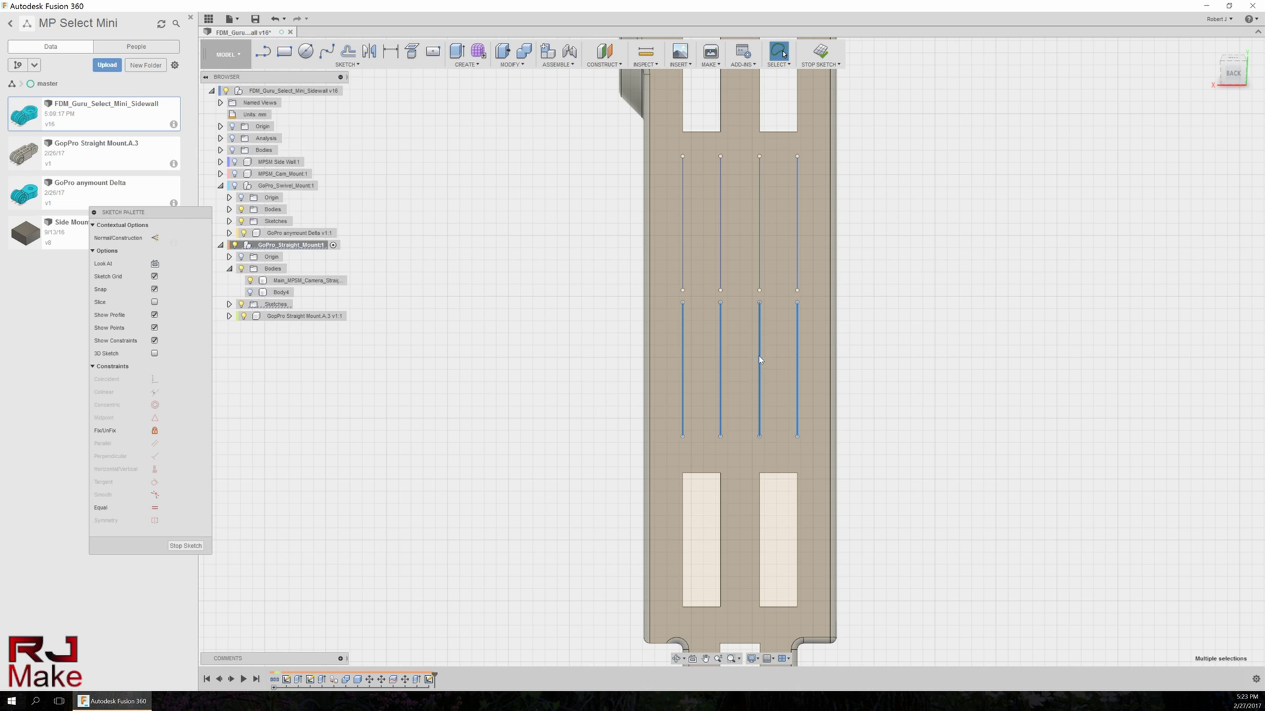
pyautogui.press('m')
pyautogui.press('Return')
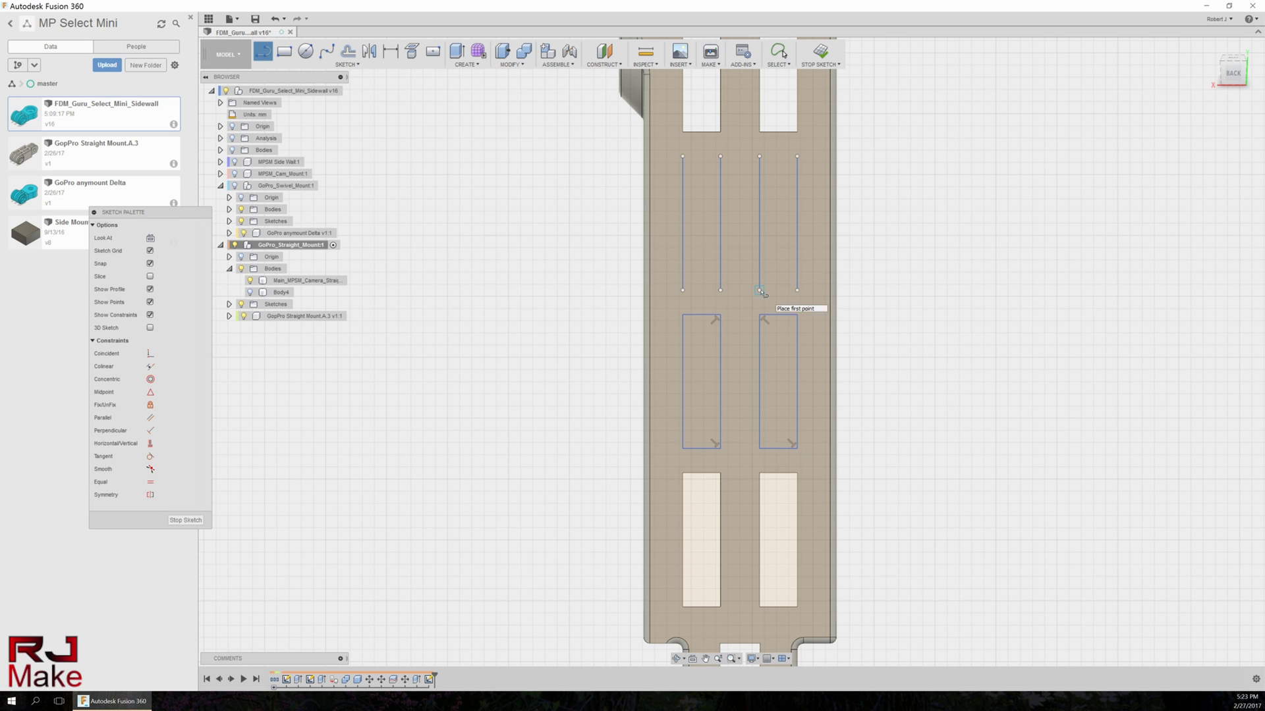
pyautogui.press('e')
pyautogui.click(711, 255)
pyautogui.click(778, 224)
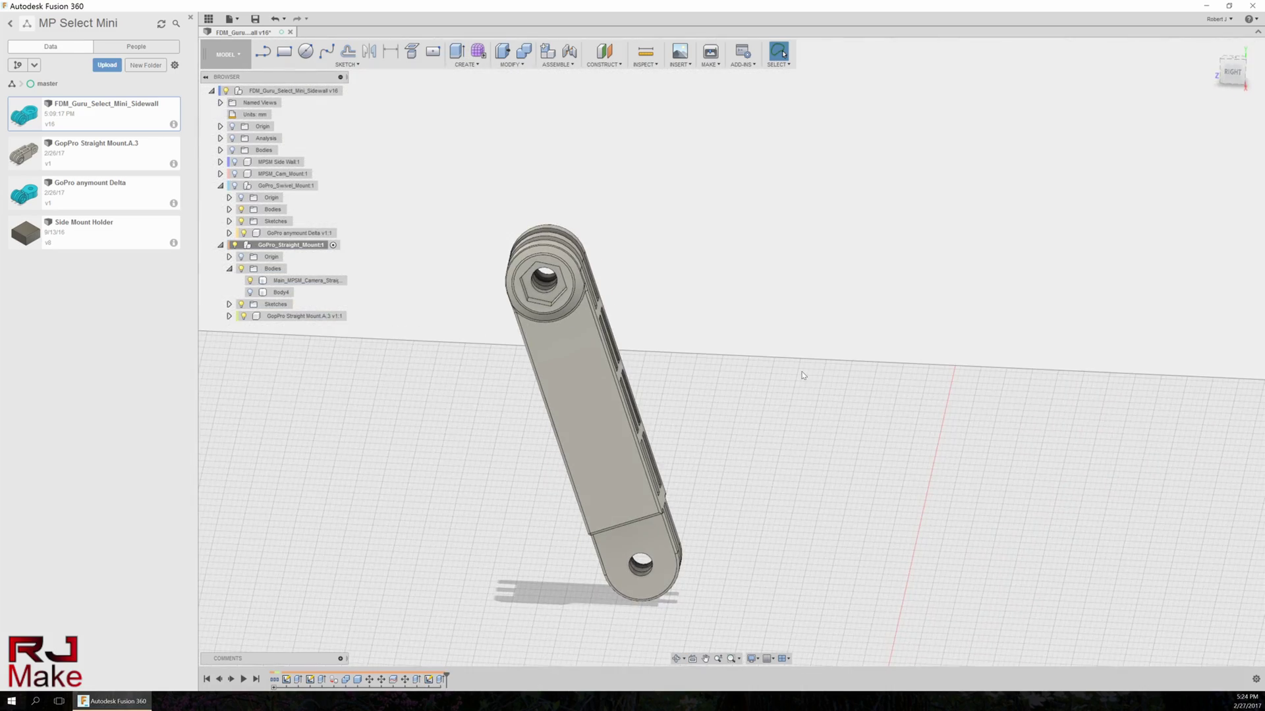
# Show the swivel and camera mounts again and orbit to check the fit
pyautogui.click(220, 245)
pyautogui.click(234, 185)
pyautogui.click(235, 173)
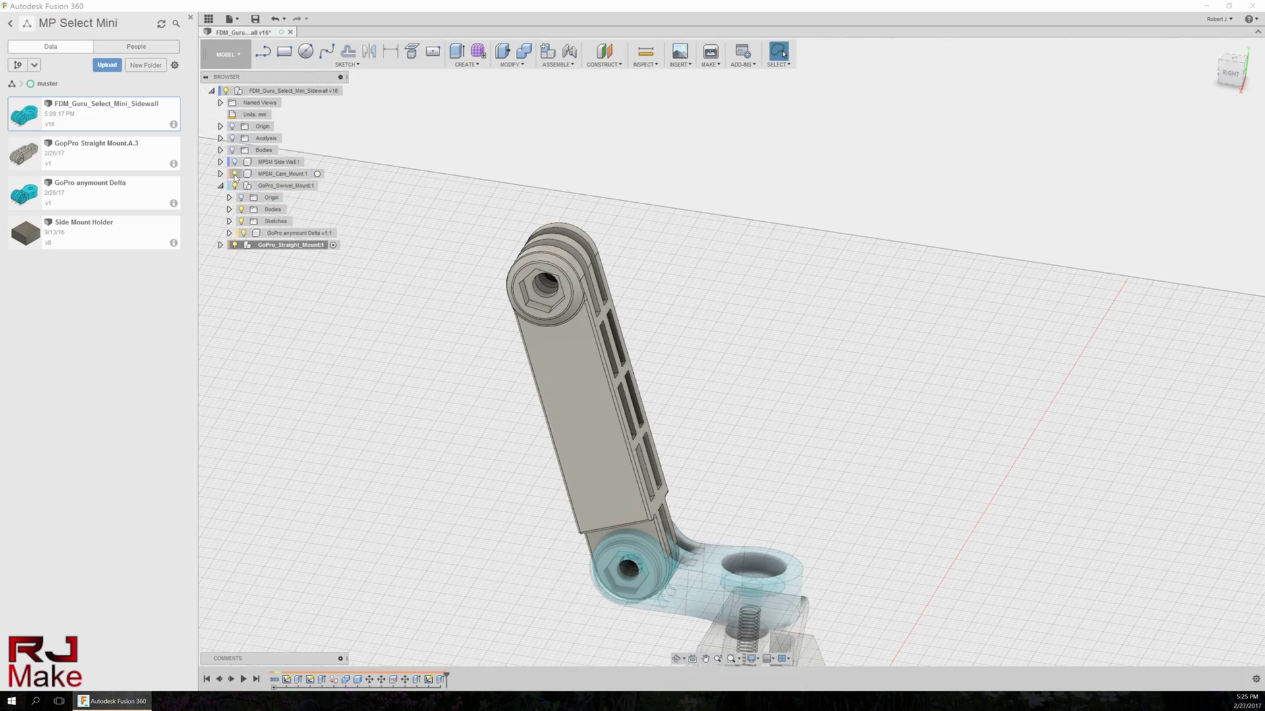
pyautogui.keyDown('shift'); pyautogui.moveTo(790, 415); pyautogui.dragTo(592, 329, button='middle'); pyautogui.keyUp('shift')
pyautogui.click(220, 185)
pyautogui.keyDown('shift'); pyautogui.moveTo(316, 334); pyautogui.dragTo(444, 323, button='middle'); pyautogui.keyUp('shift')
pyautogui.keyDown('shift'); pyautogui.moveTo(277, 422); pyautogui.dragTo(276, 210, button='middle'); pyautogui.keyUp('shift')
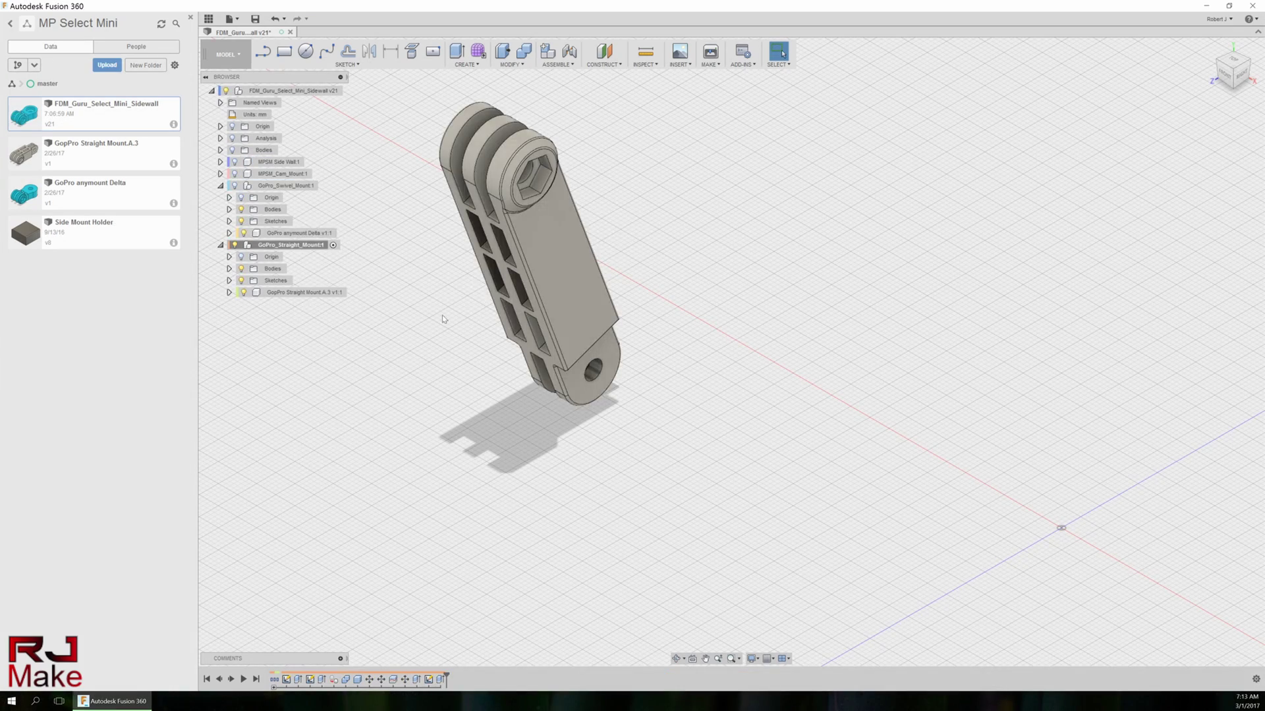
# Copy the GoPro_Straight_Mount component into a new Untitled design
pyautogui.rightClick(249, 247)
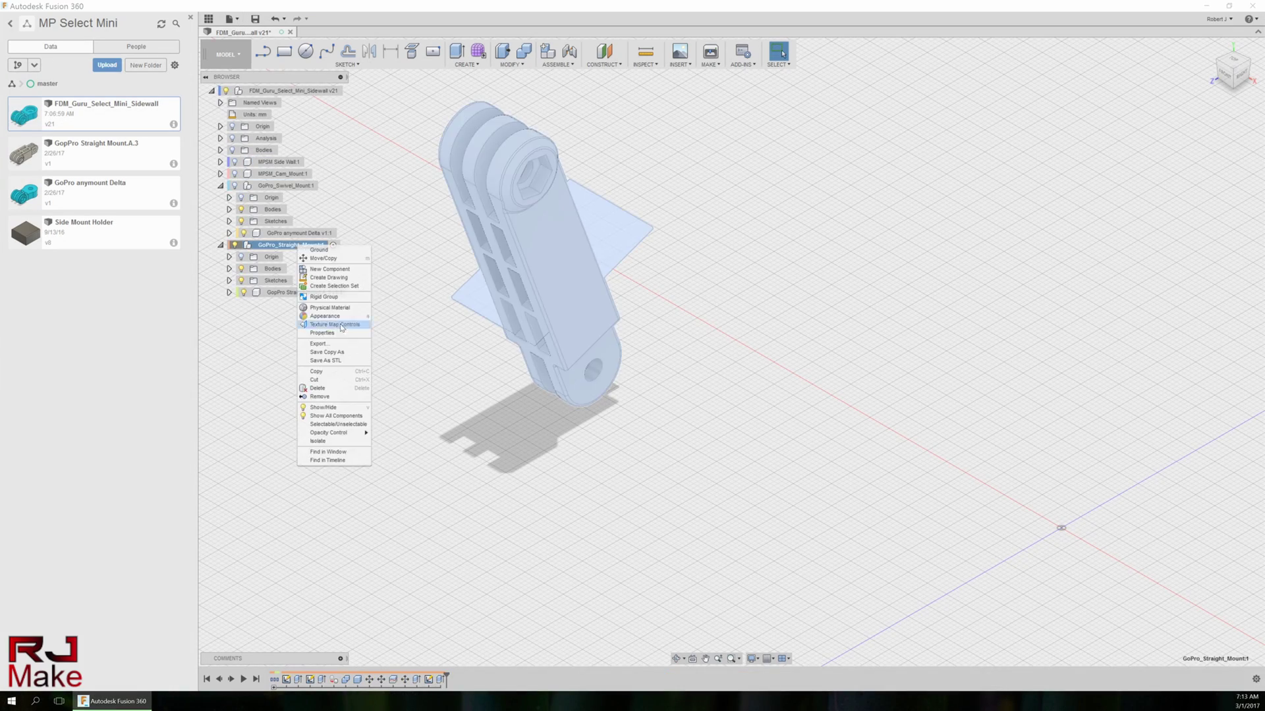
pyautogui.click(230, 18)
pyautogui.rightClick(263, 91)
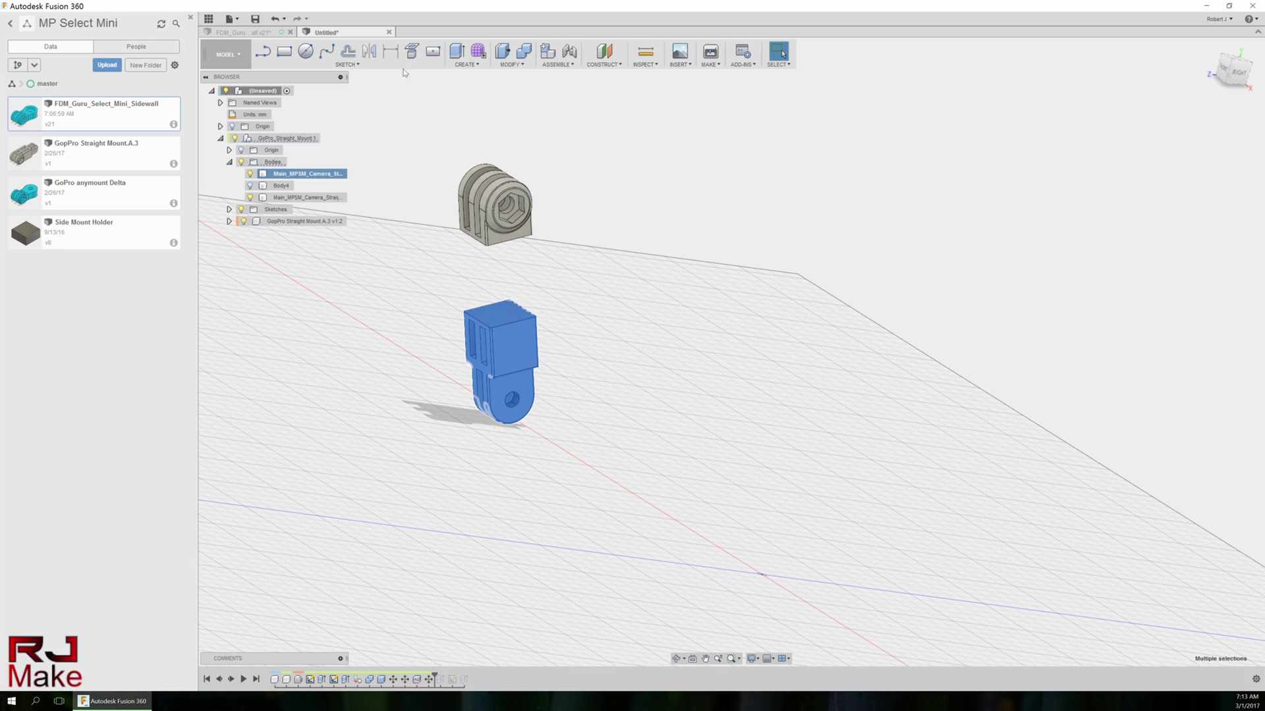
# Mirror the mount body and move the mirrored half into line with the other
pyautogui.click(466, 64)
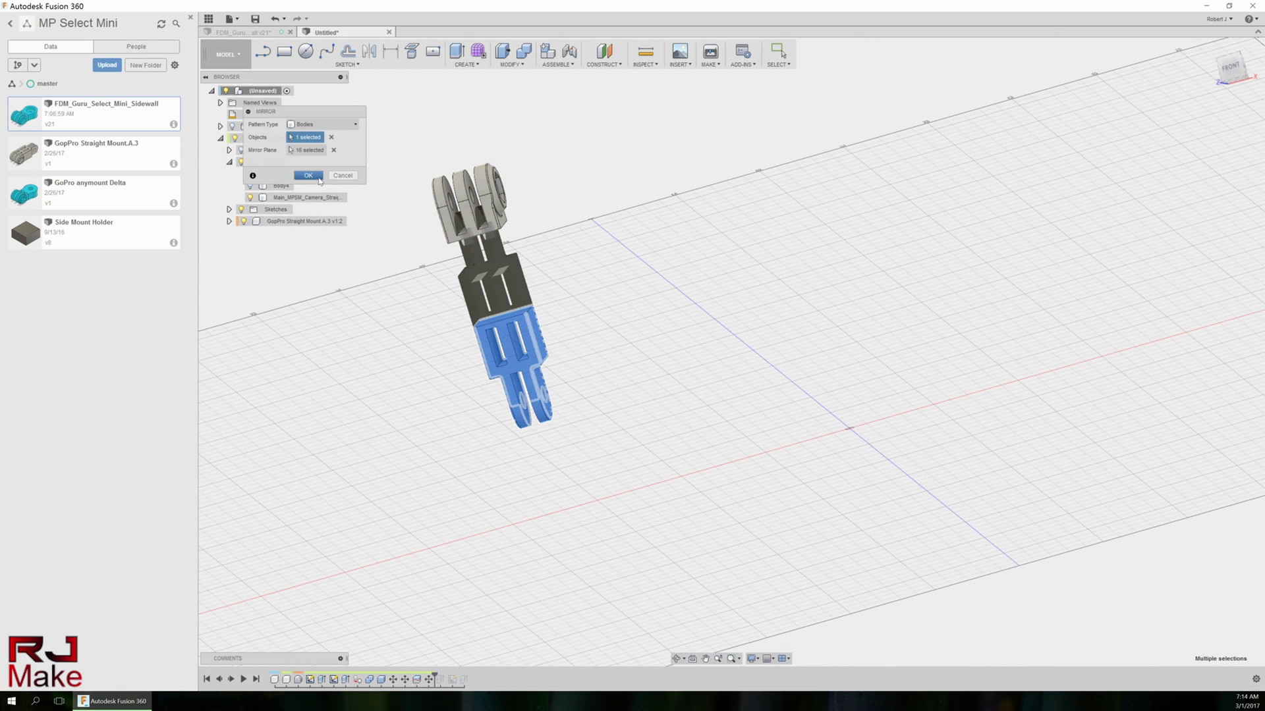
pyautogui.click(308, 175)
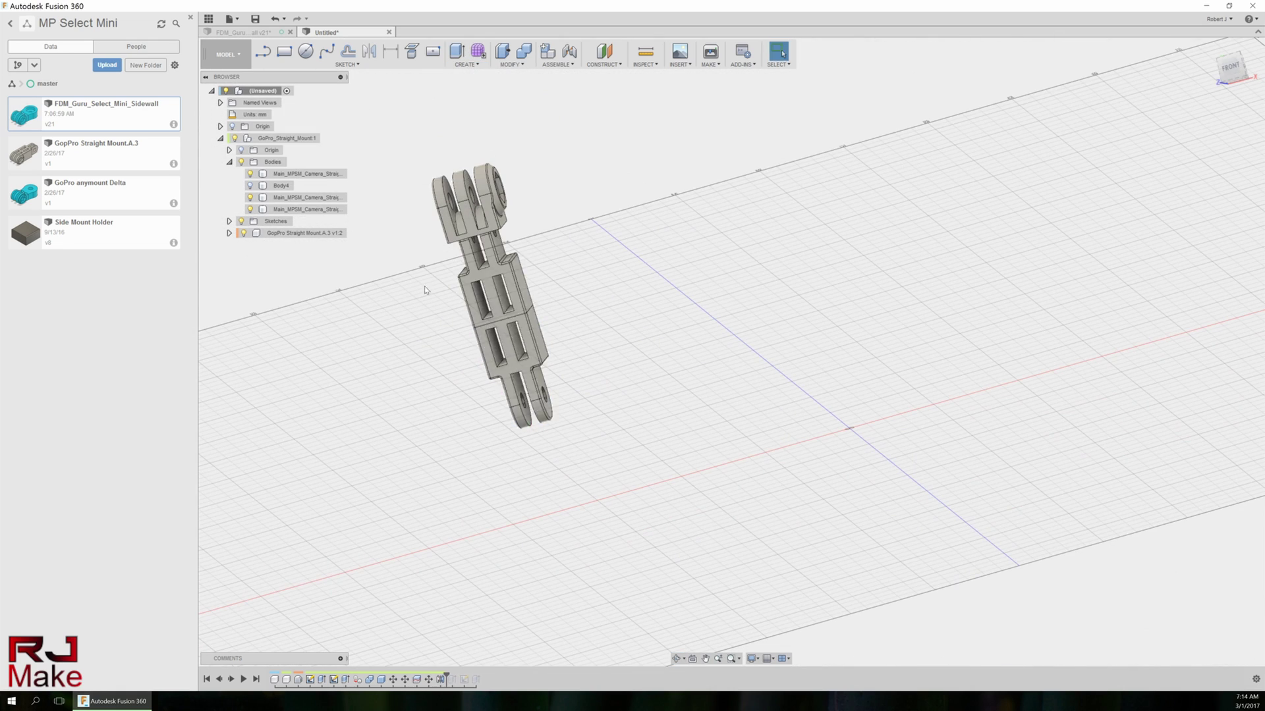
pyautogui.press('m')
pyautogui.click(350, 291)
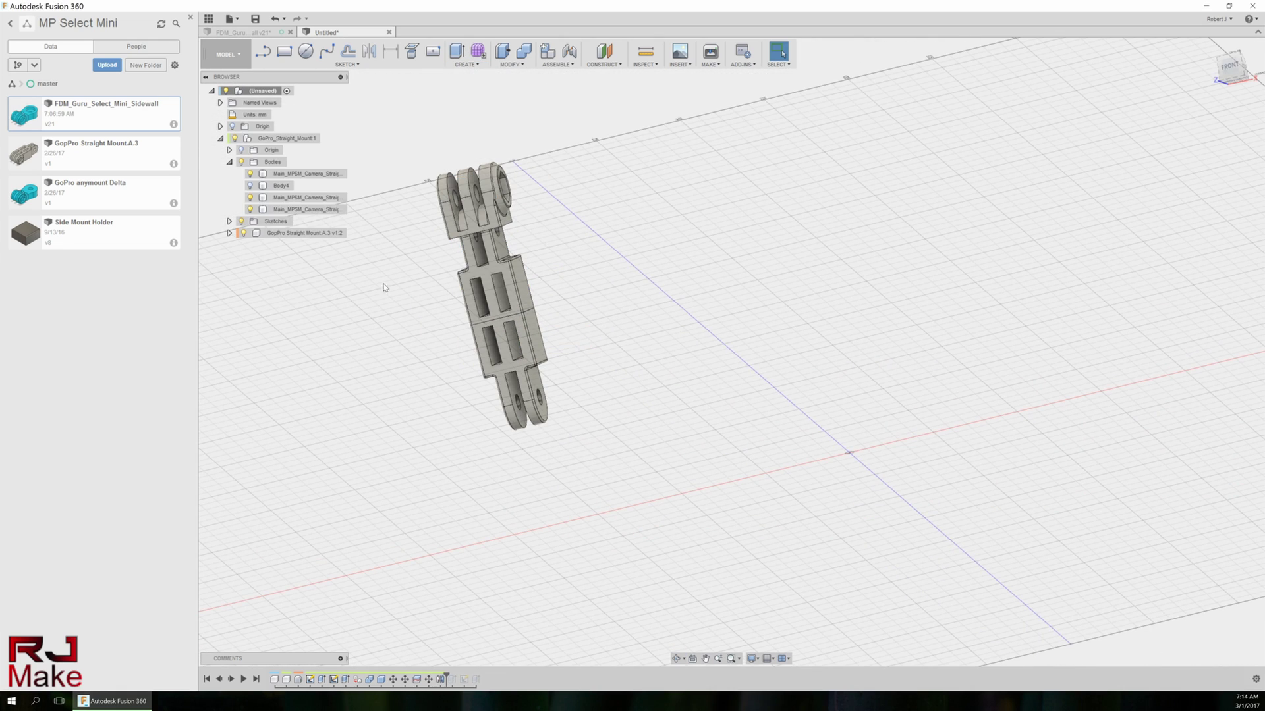
pyautogui.moveTo(565, 293); pyautogui.dragTo(564, 293)
pyautogui.press('m')
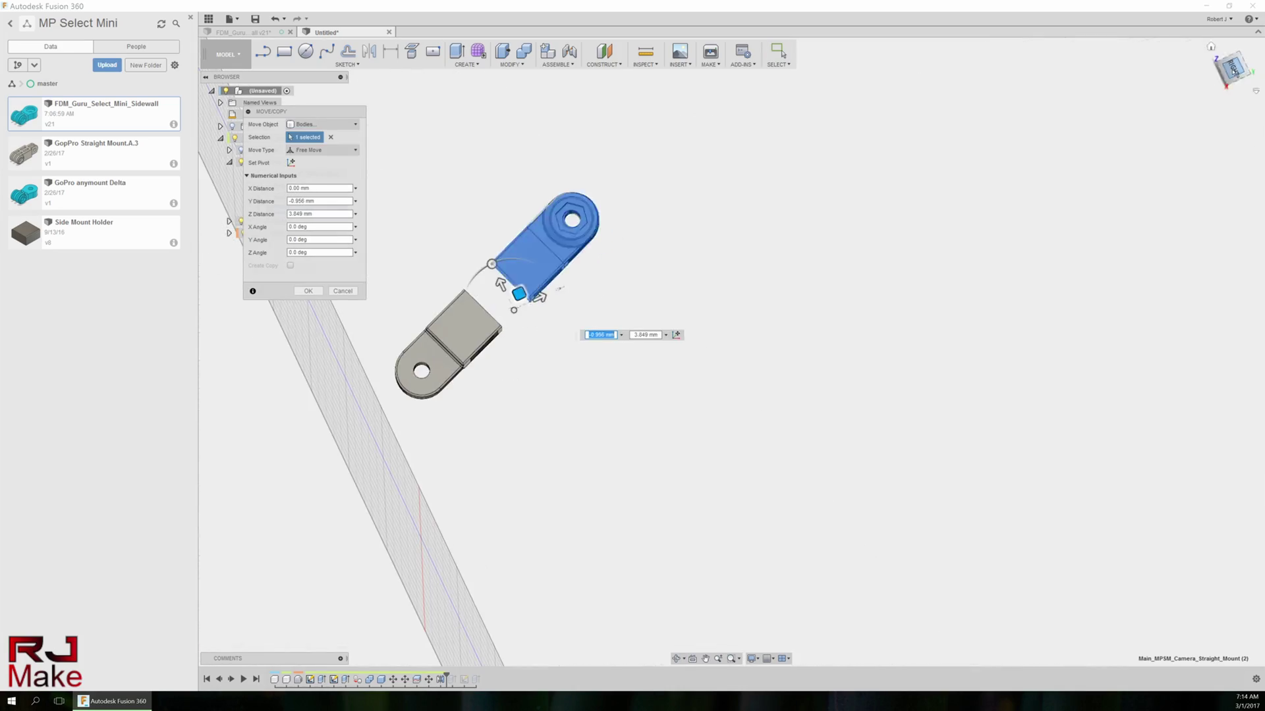
pyautogui.keyDown('shift'); pyautogui.moveTo(383, 360); pyautogui.dragTo(799, 274, button='middle'); pyautogui.keyUp('shift')
pyautogui.press('Return')
# Adjust the move feature and extrude the face To Object to join both halves
pyautogui.scroll(-5, 619, 424)
pyautogui.keyDown('shift'); pyautogui.moveTo(619, 423); pyautogui.dragTo(462, 350, button='middle'); pyautogui.keyUp('shift')
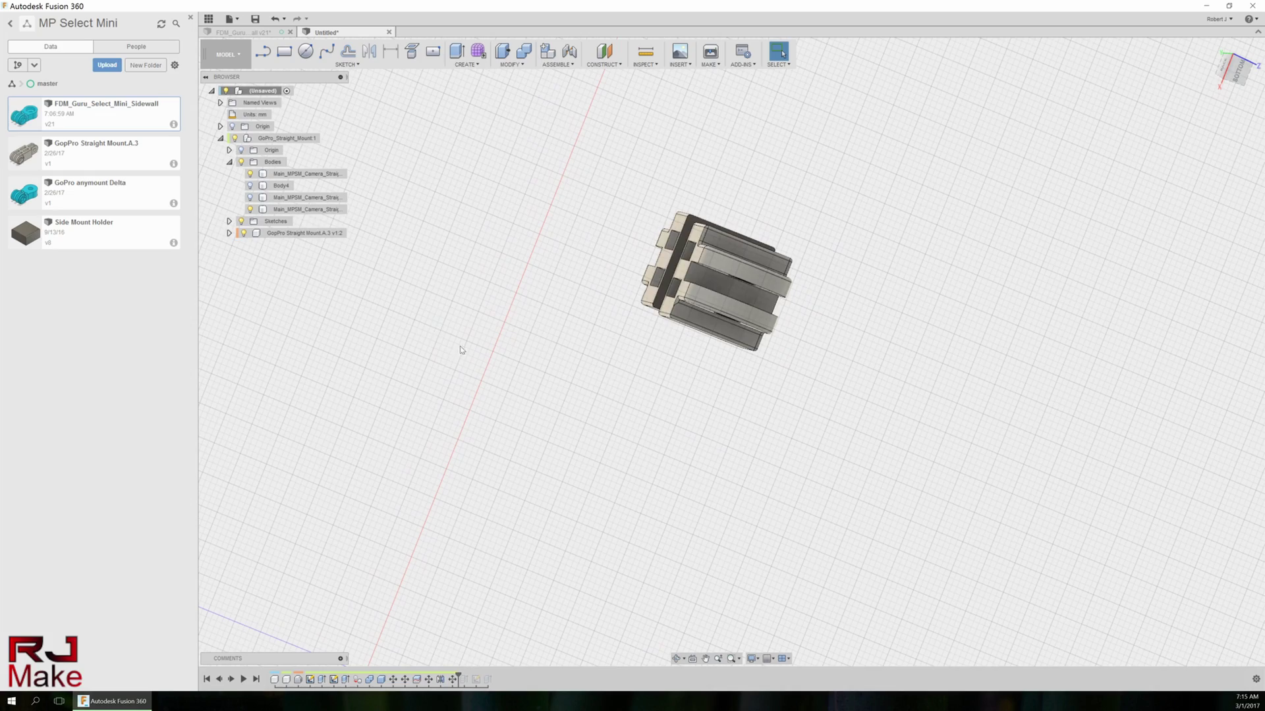
pyautogui.keyDown('shift'); pyautogui.moveTo(389, 467); pyautogui.dragTo(461, 632, button='middle'); pyautogui.keyUp('shift')
pyautogui.doubleClick(440, 679)
pyautogui.scroll(6, 729, 245)
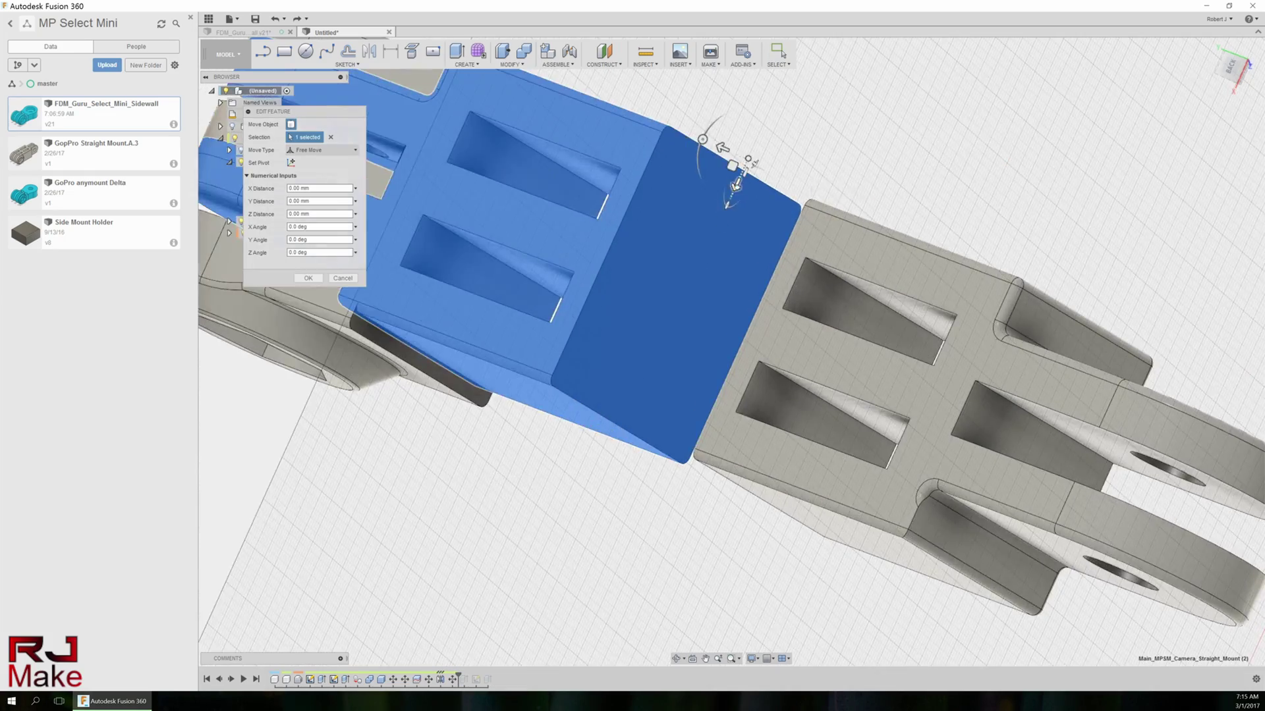
pyautogui.scroll(-5, 729, 245)
pyautogui.keyDown('shift'); pyautogui.moveTo(729, 245); pyautogui.dragTo(536, 348, button='middle'); pyautogui.keyUp('shift')
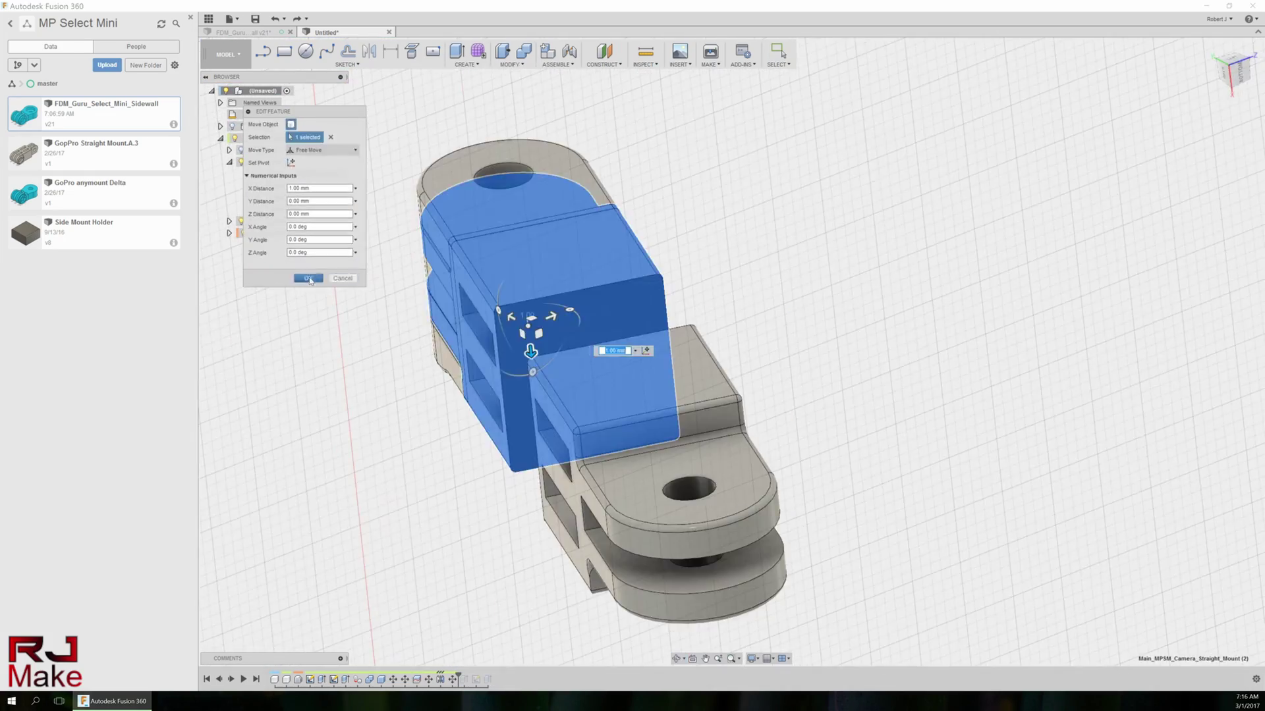
pyautogui.press('Return')
pyautogui.scroll(5, 322, 288)
pyautogui.scroll(-5, 322, 287)
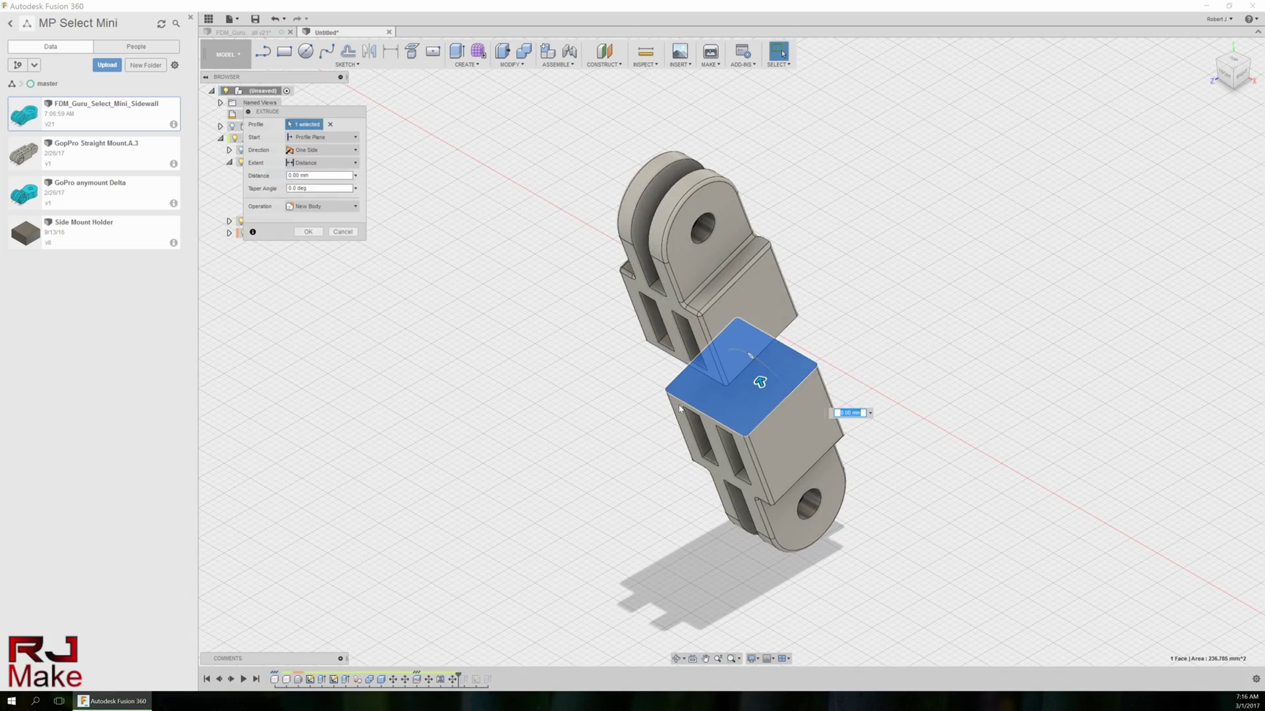
pyautogui.keyDown('shift'); pyautogui.moveTo(725, 395); pyautogui.dragTo(659, 329, button='middle'); pyautogui.keyUp('shift')
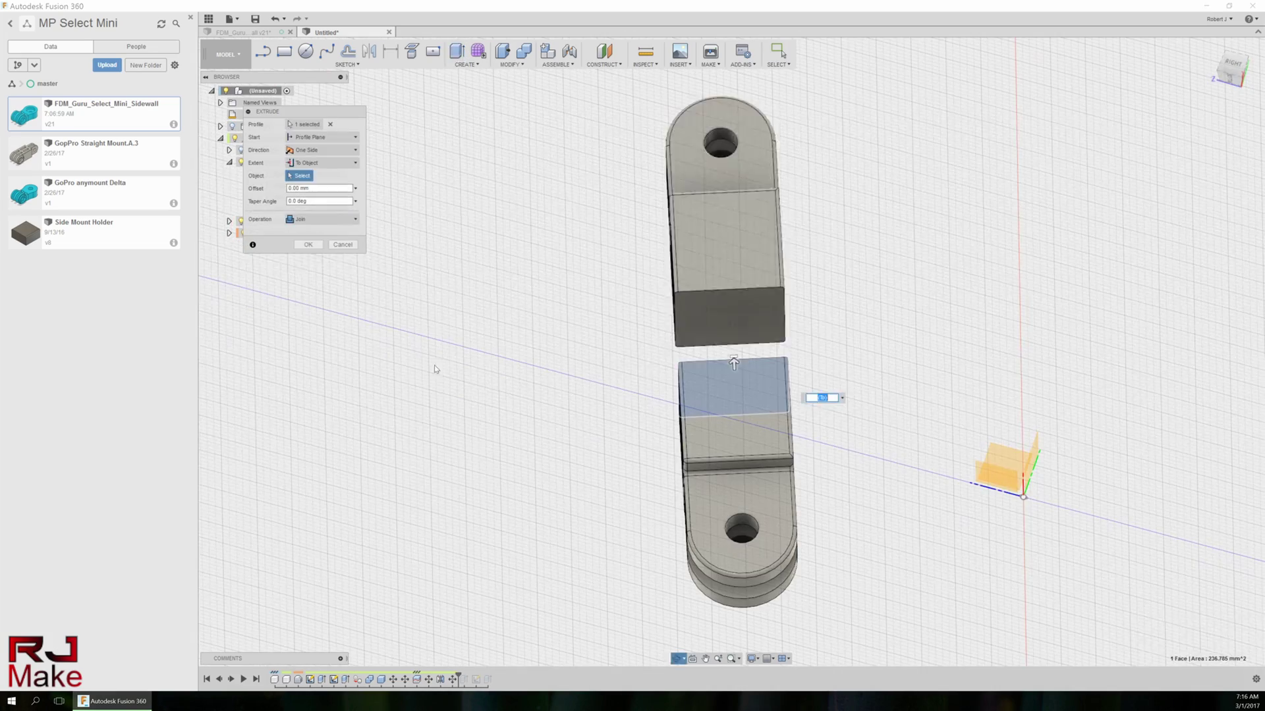
pyautogui.click(308, 258)
# Save the design as GoPro Straight Mount.A.3_Mirror
pyautogui.moveTo(408, 283)
pyautogui.keyDown('shift'); pyautogui.mouseDown(button='middle')
pyautogui.moveTo(442, 285)
pyautogui.moveTo(432, 289)
pyautogui.mouseUp(button='middle'); pyautogui.keyUp('shift')
pyautogui.hotkey('ctrl', 's')
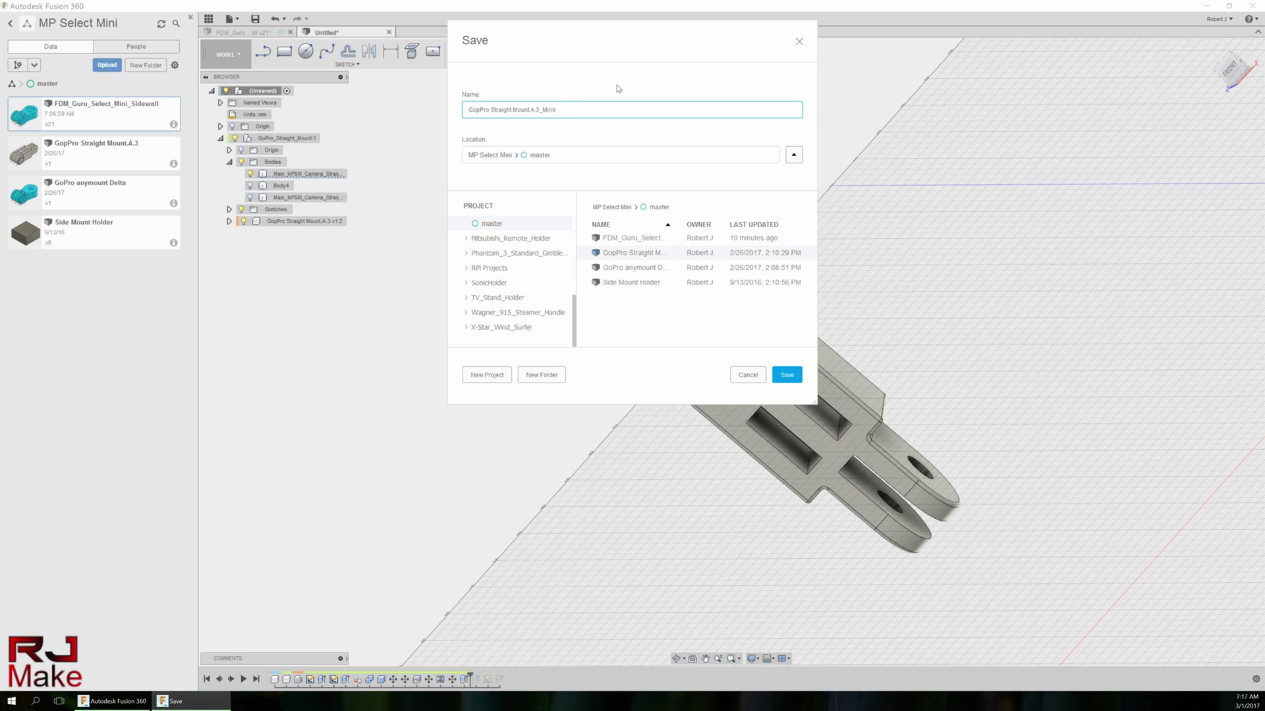
pyautogui.click(783, 375)
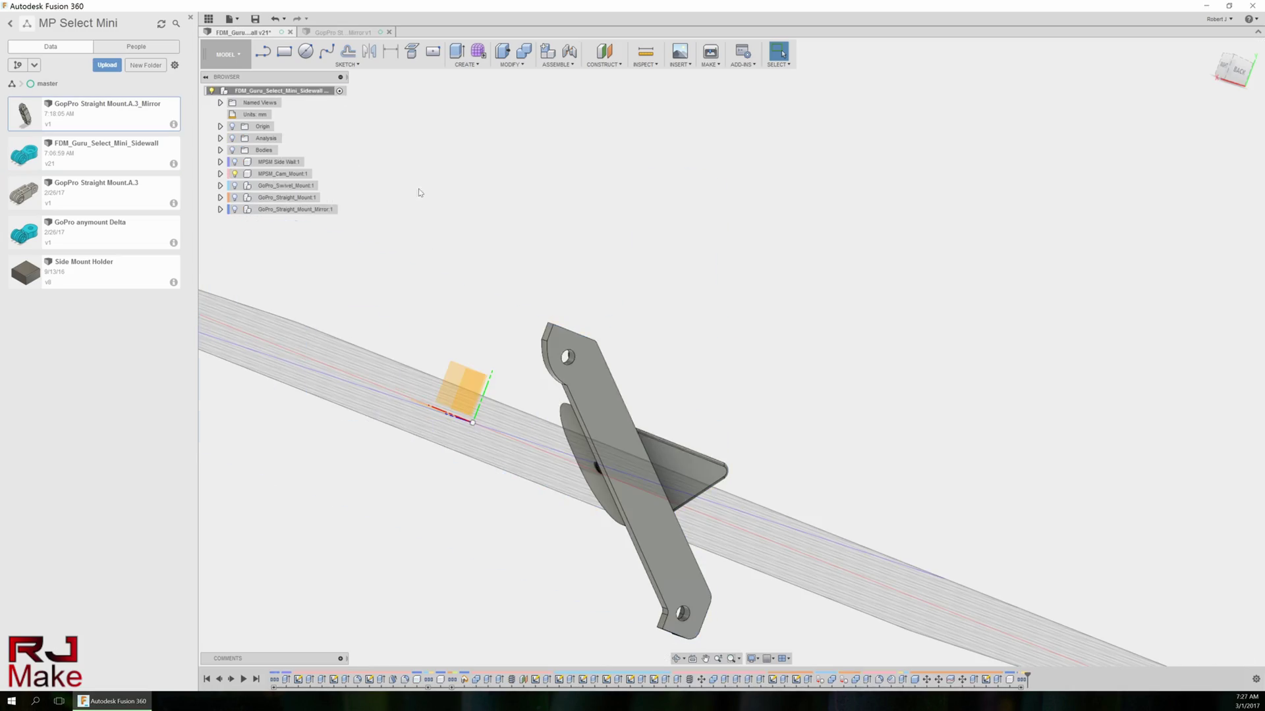